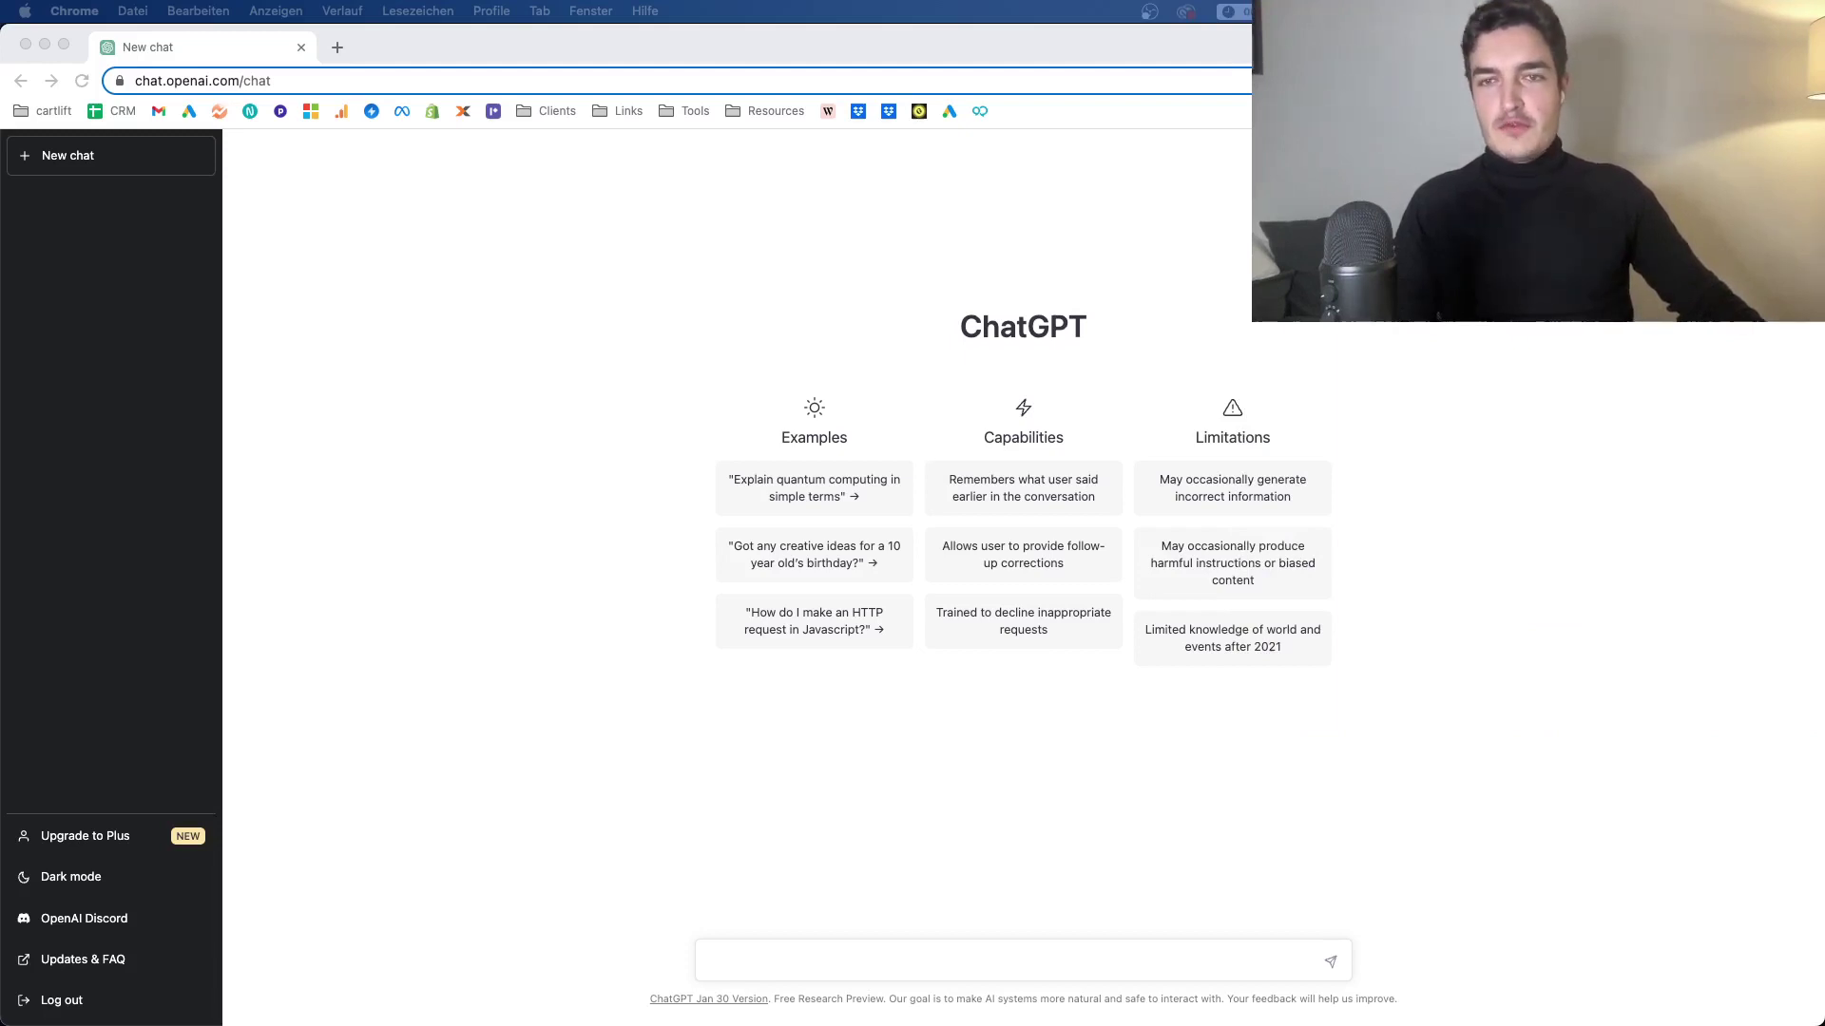
Start a new ChatGPT prompt in the message box, beginning with 'Write 5'.
click(754, 953)
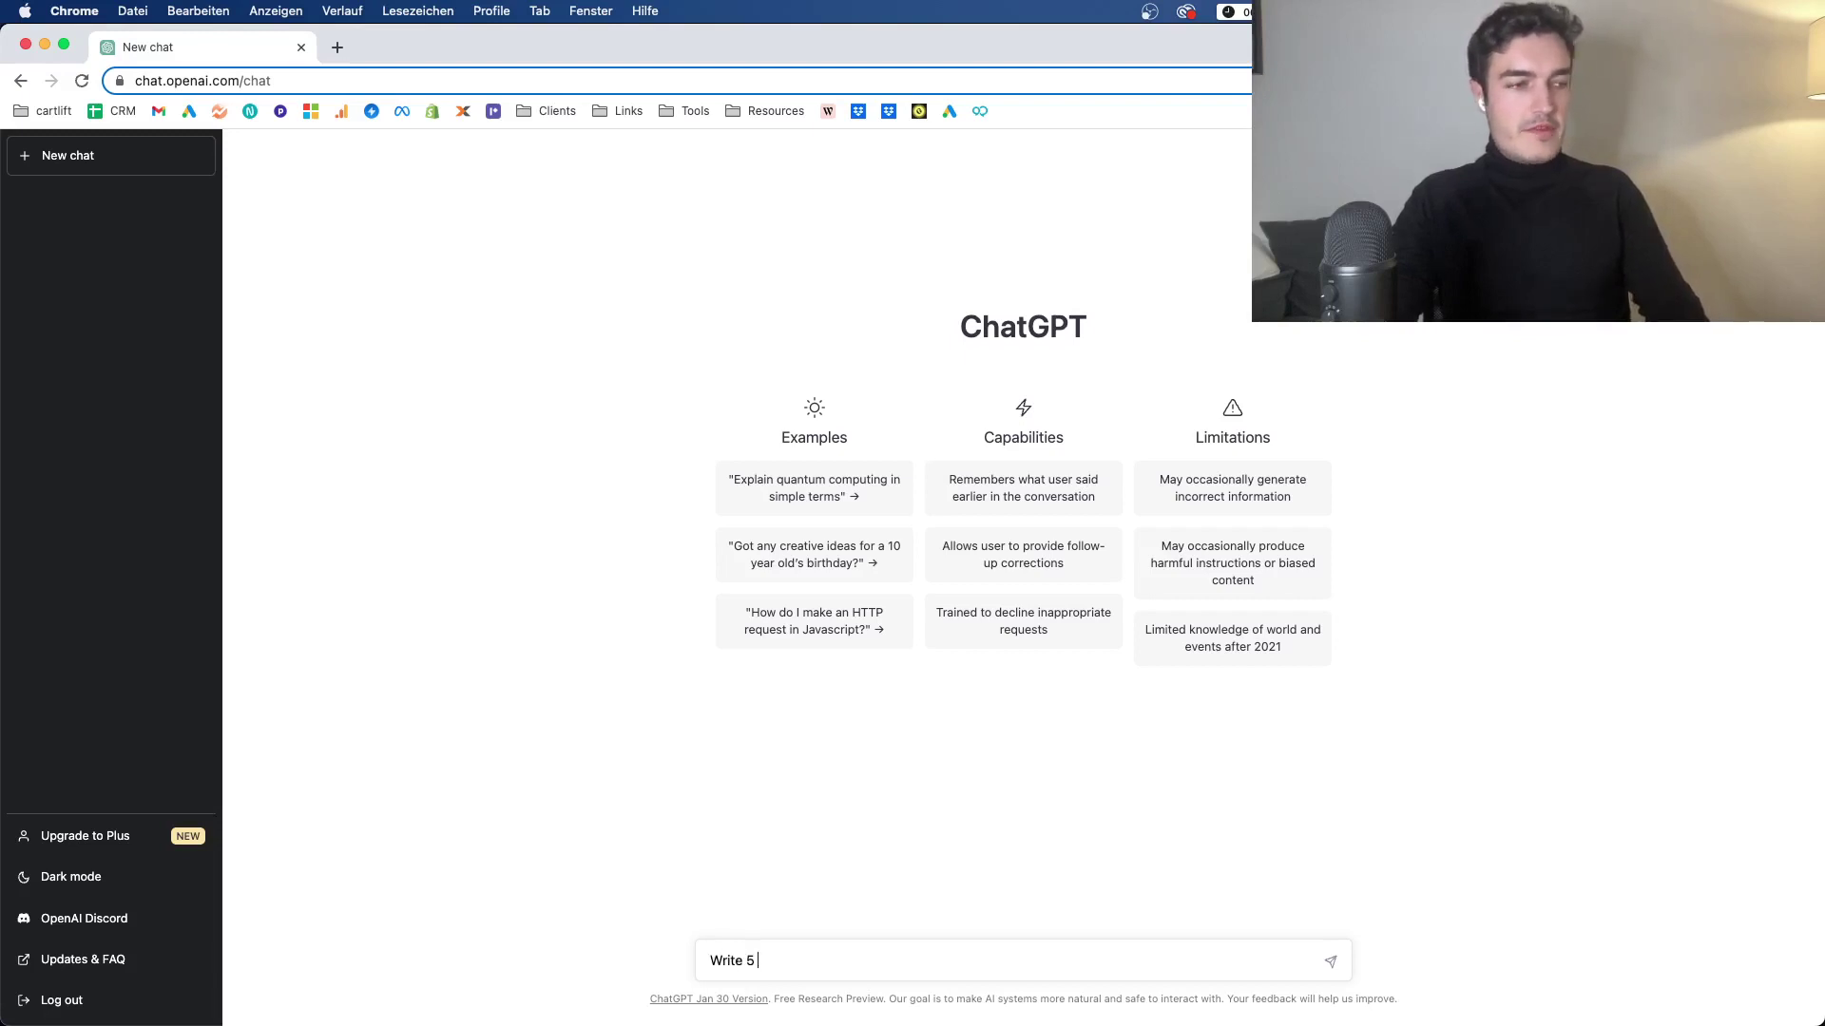
Send the request 'Write 5 Google Ads headlines for my sneakers for men'.
text(headlines for my sn)
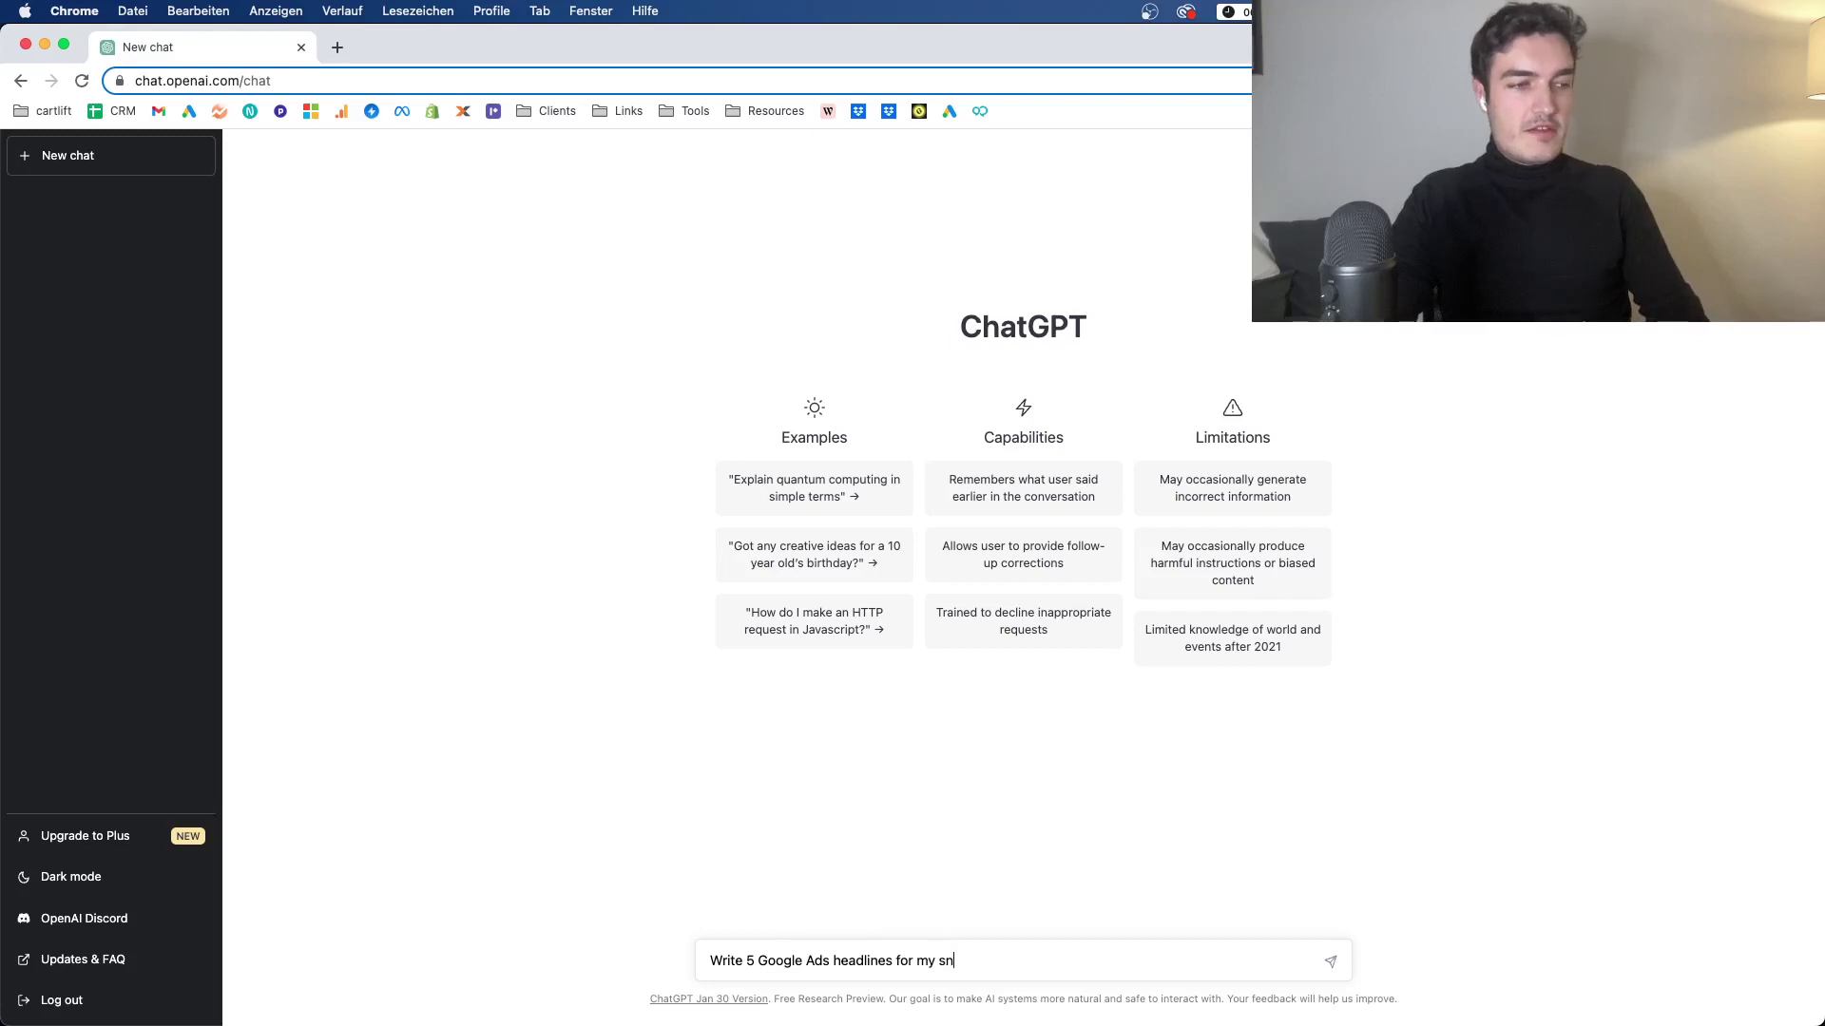
text(eakers store for men)
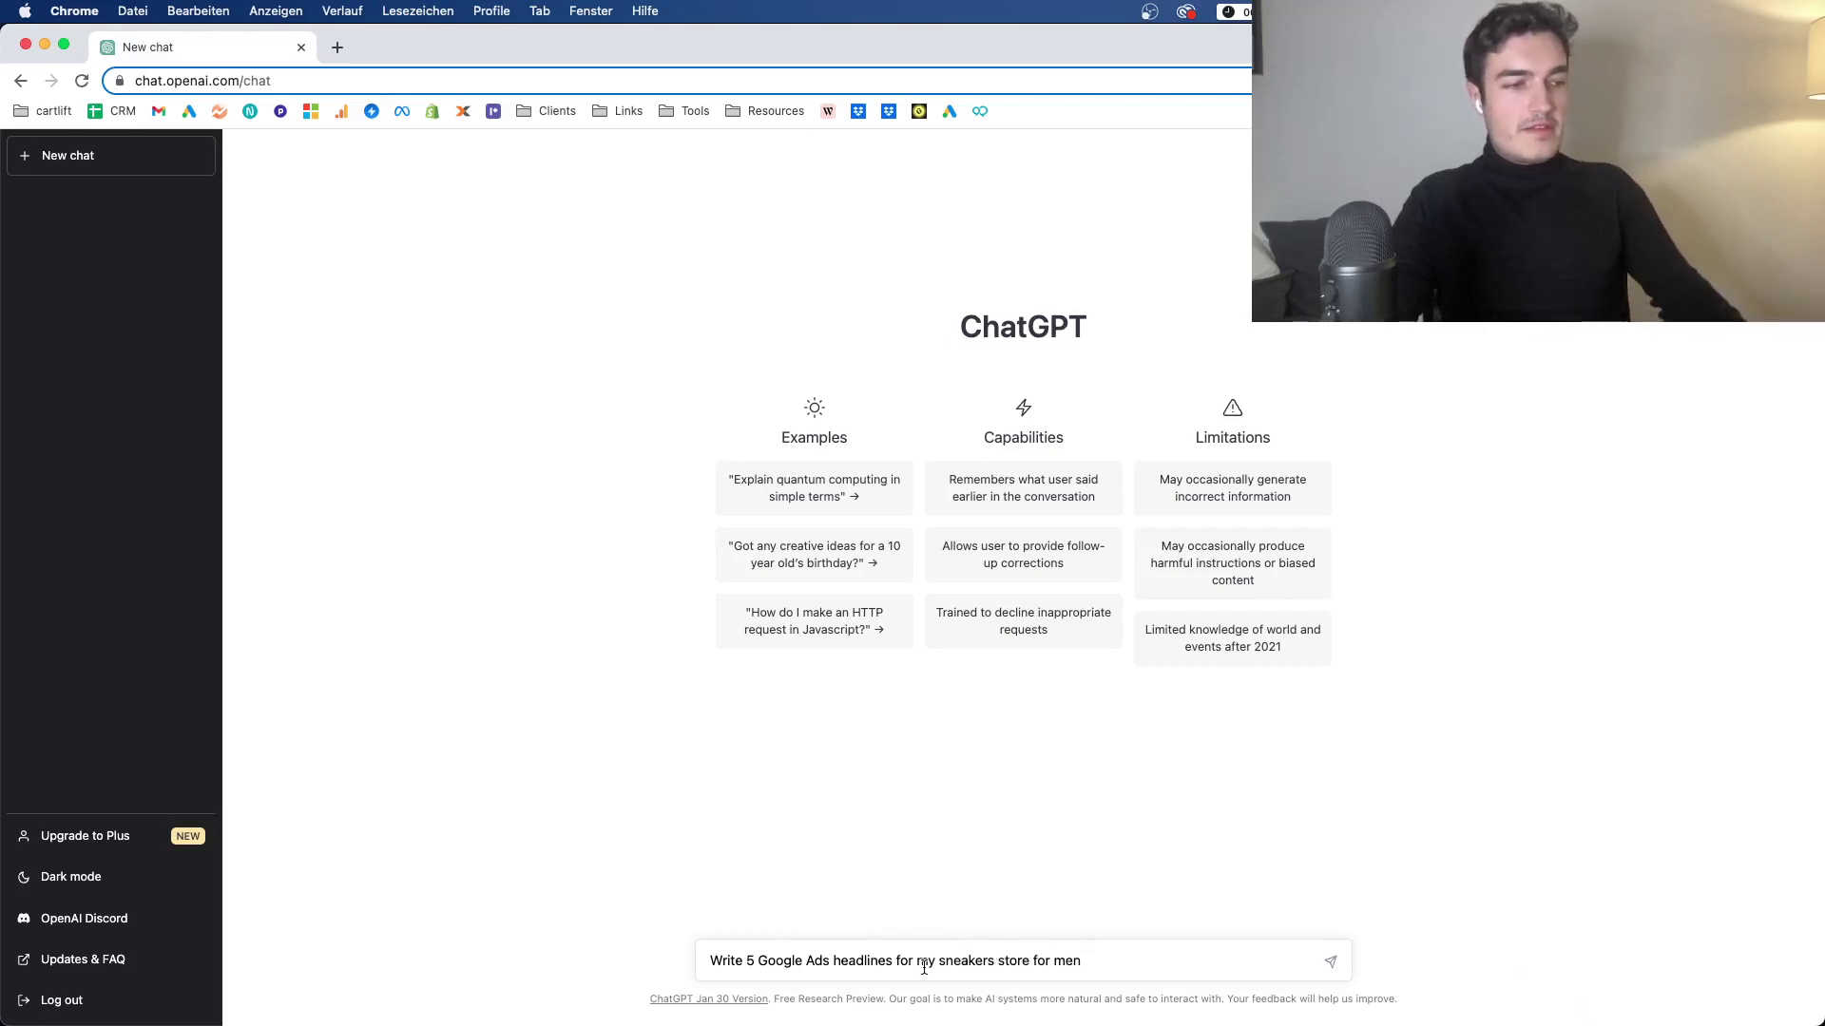
drag(939, 962, 1155, 983)
text(sneaker)
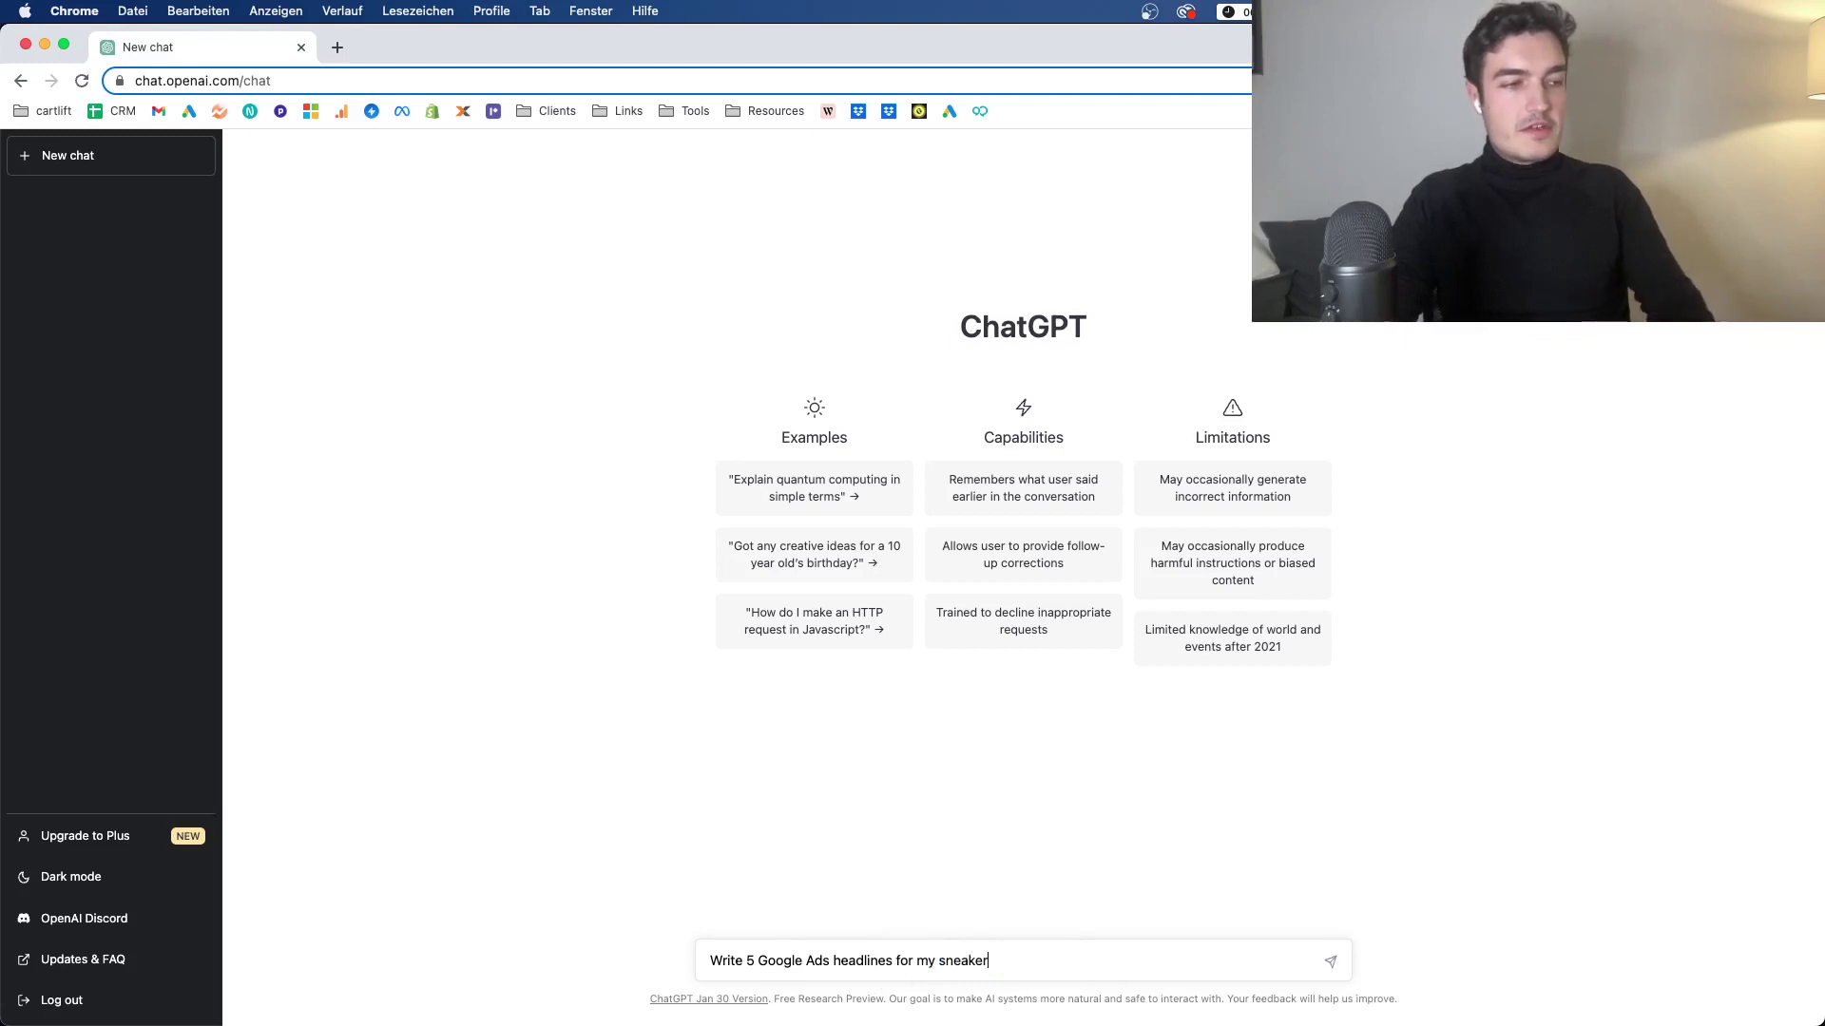
text(s for men)
key(Return)
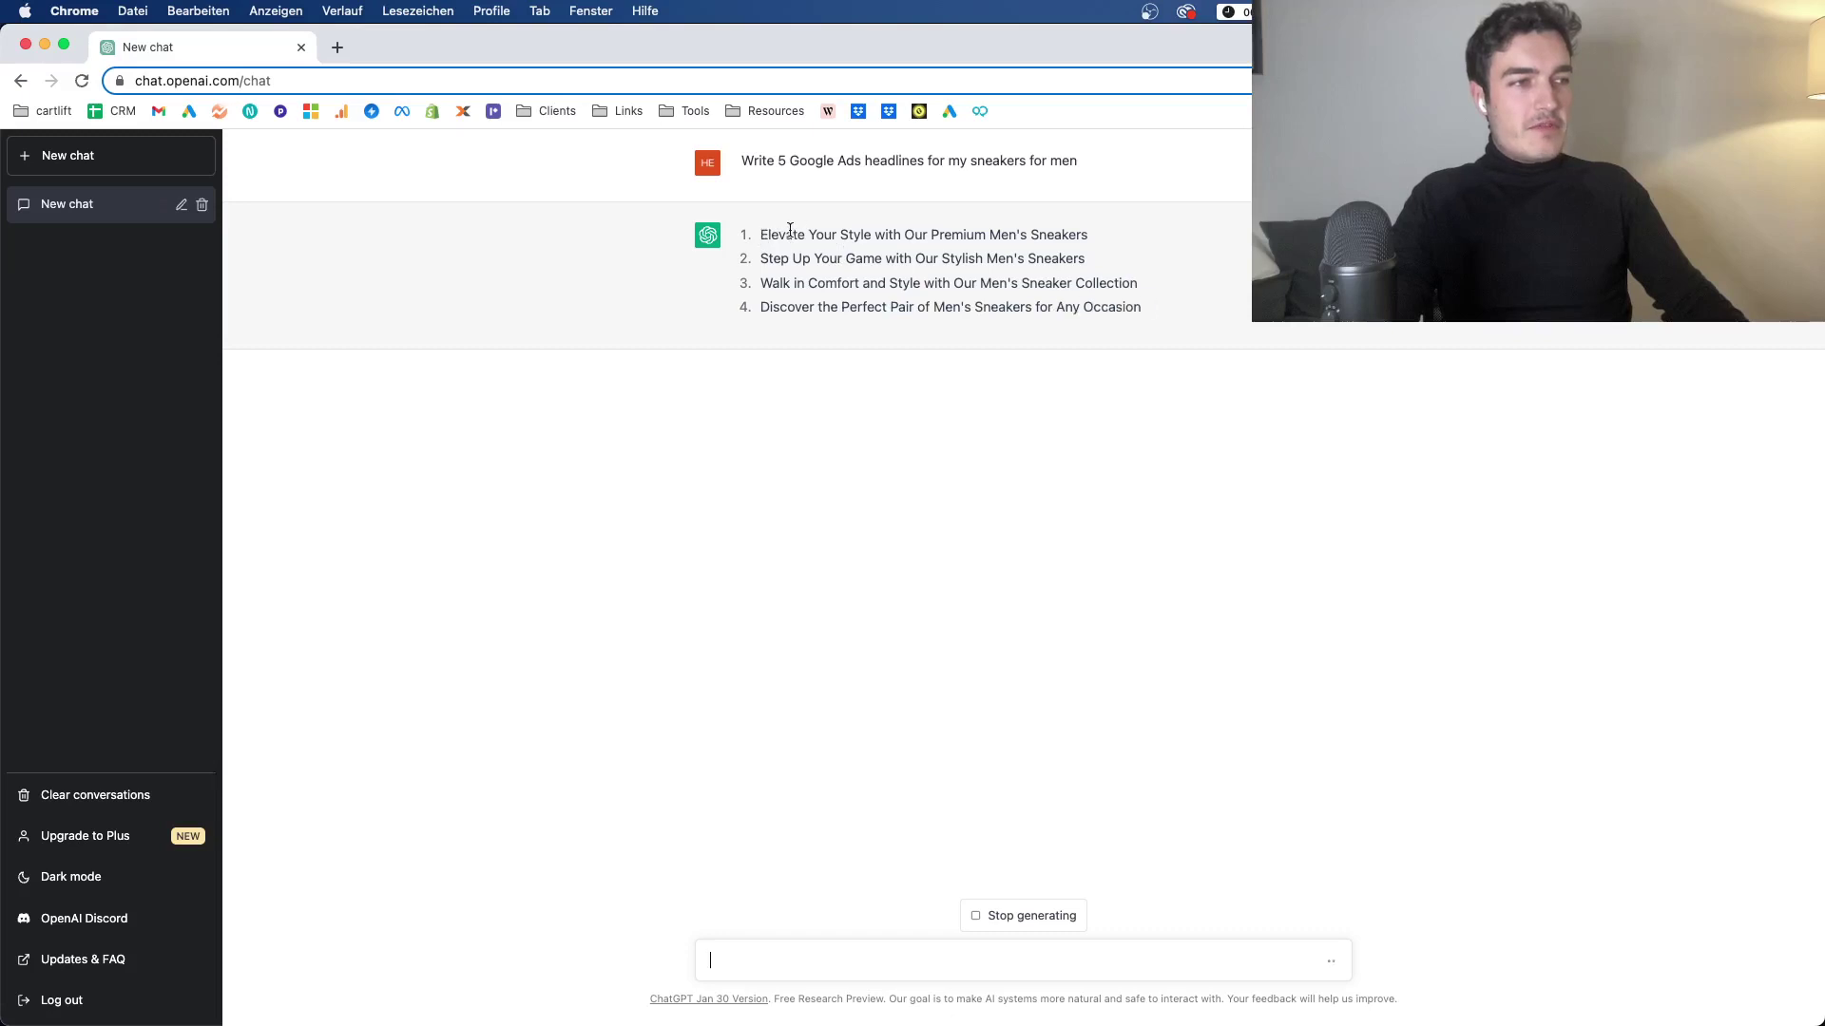
Highlight the first two suggested headlines while reviewing the reply.
drag(768, 234, 1109, 230)
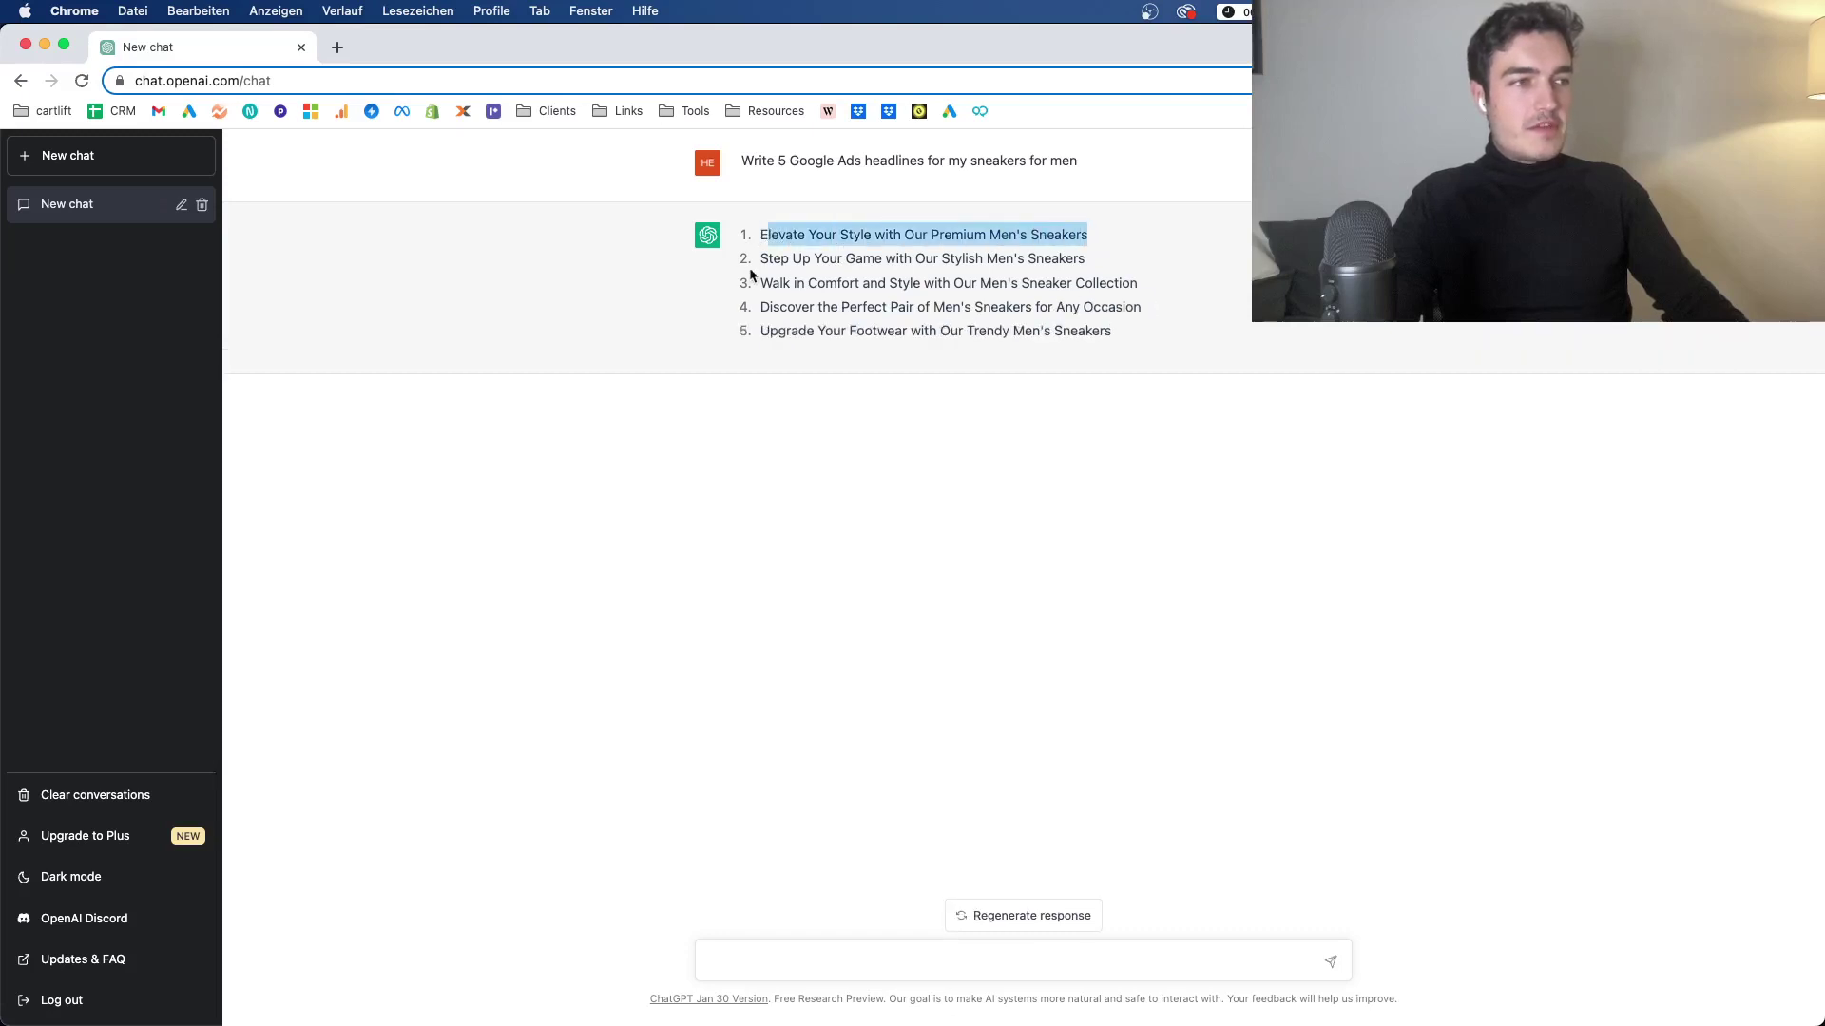
drag(768, 259, 1095, 260)
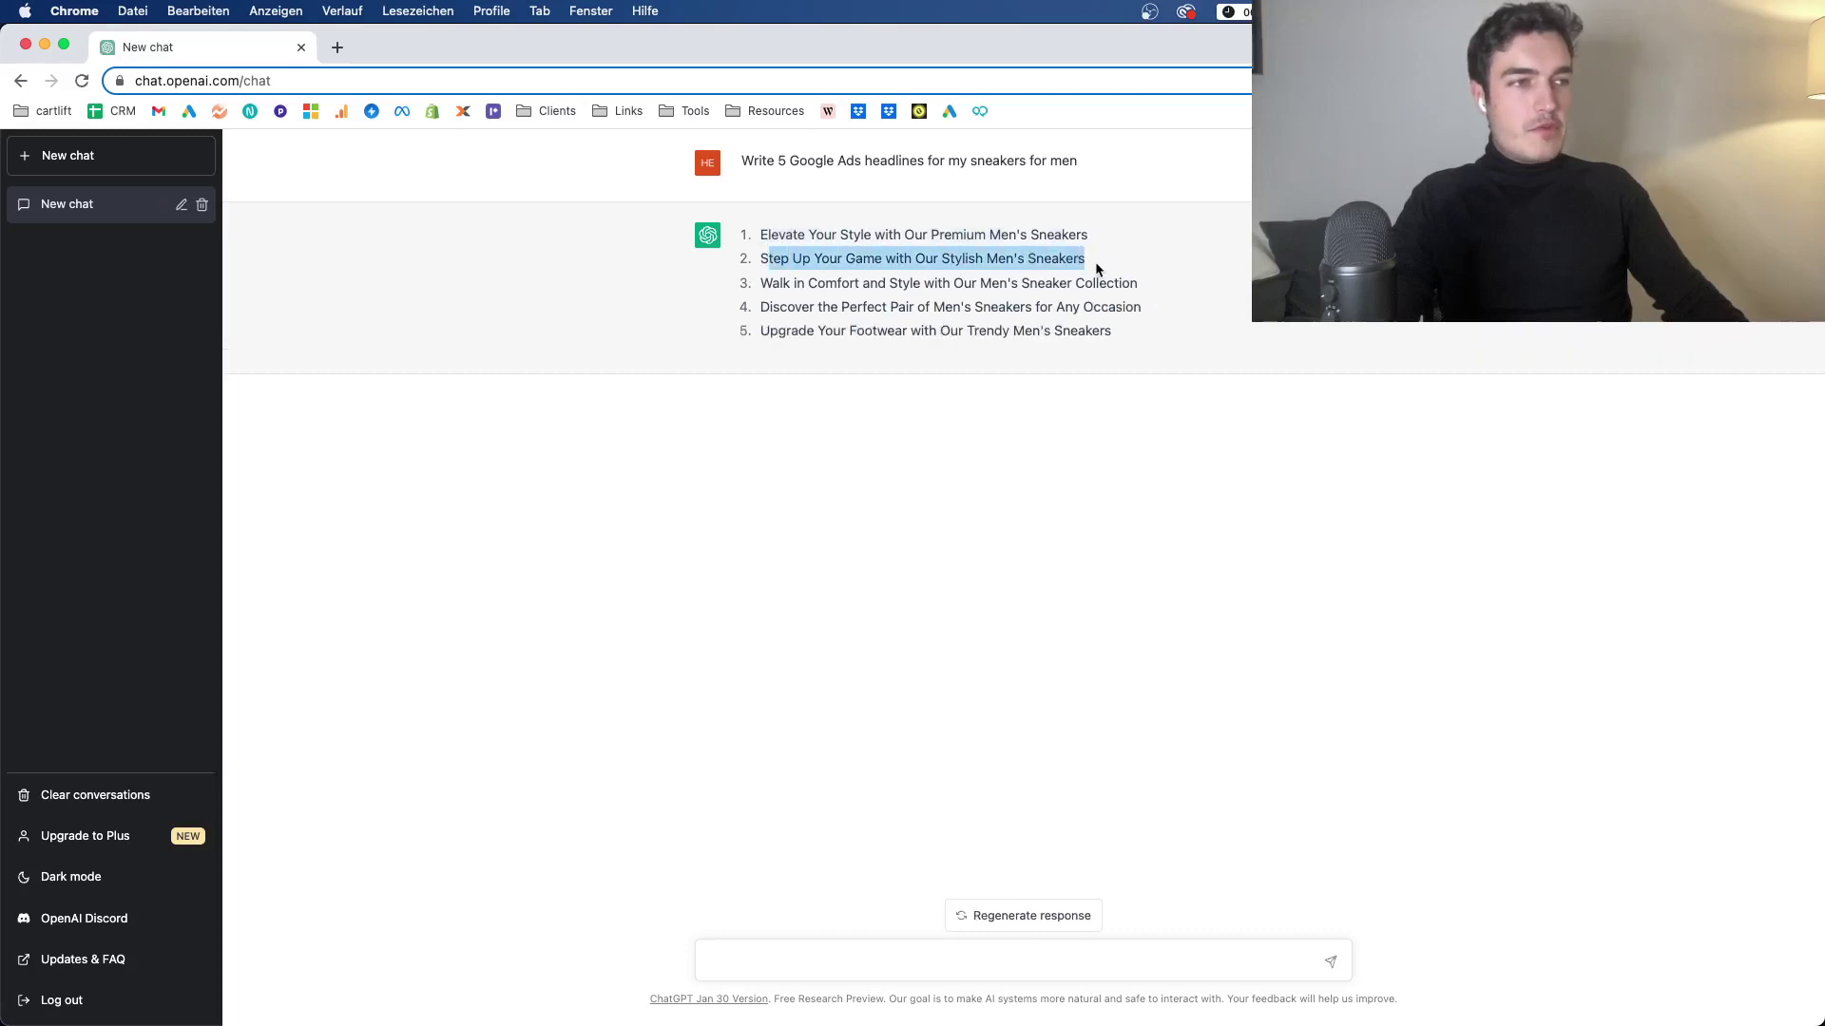
click(812, 285)
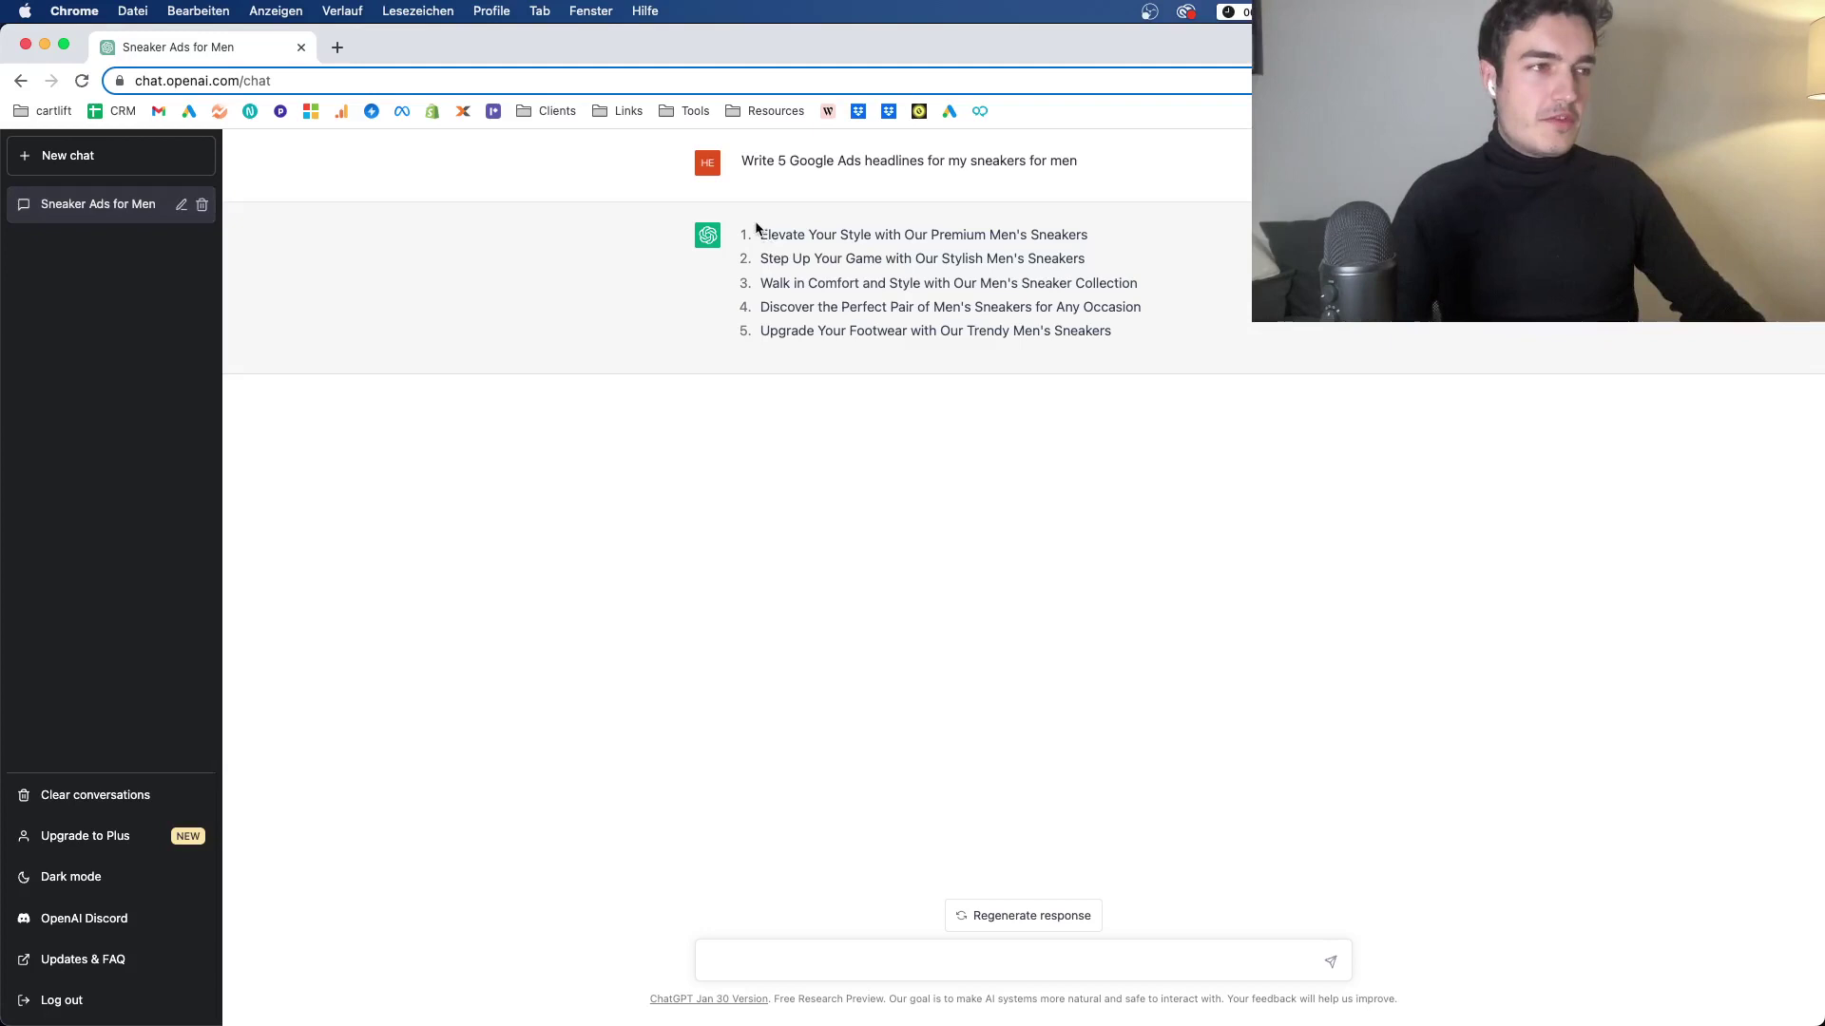
drag(761, 283, 910, 306)
click(841, 330)
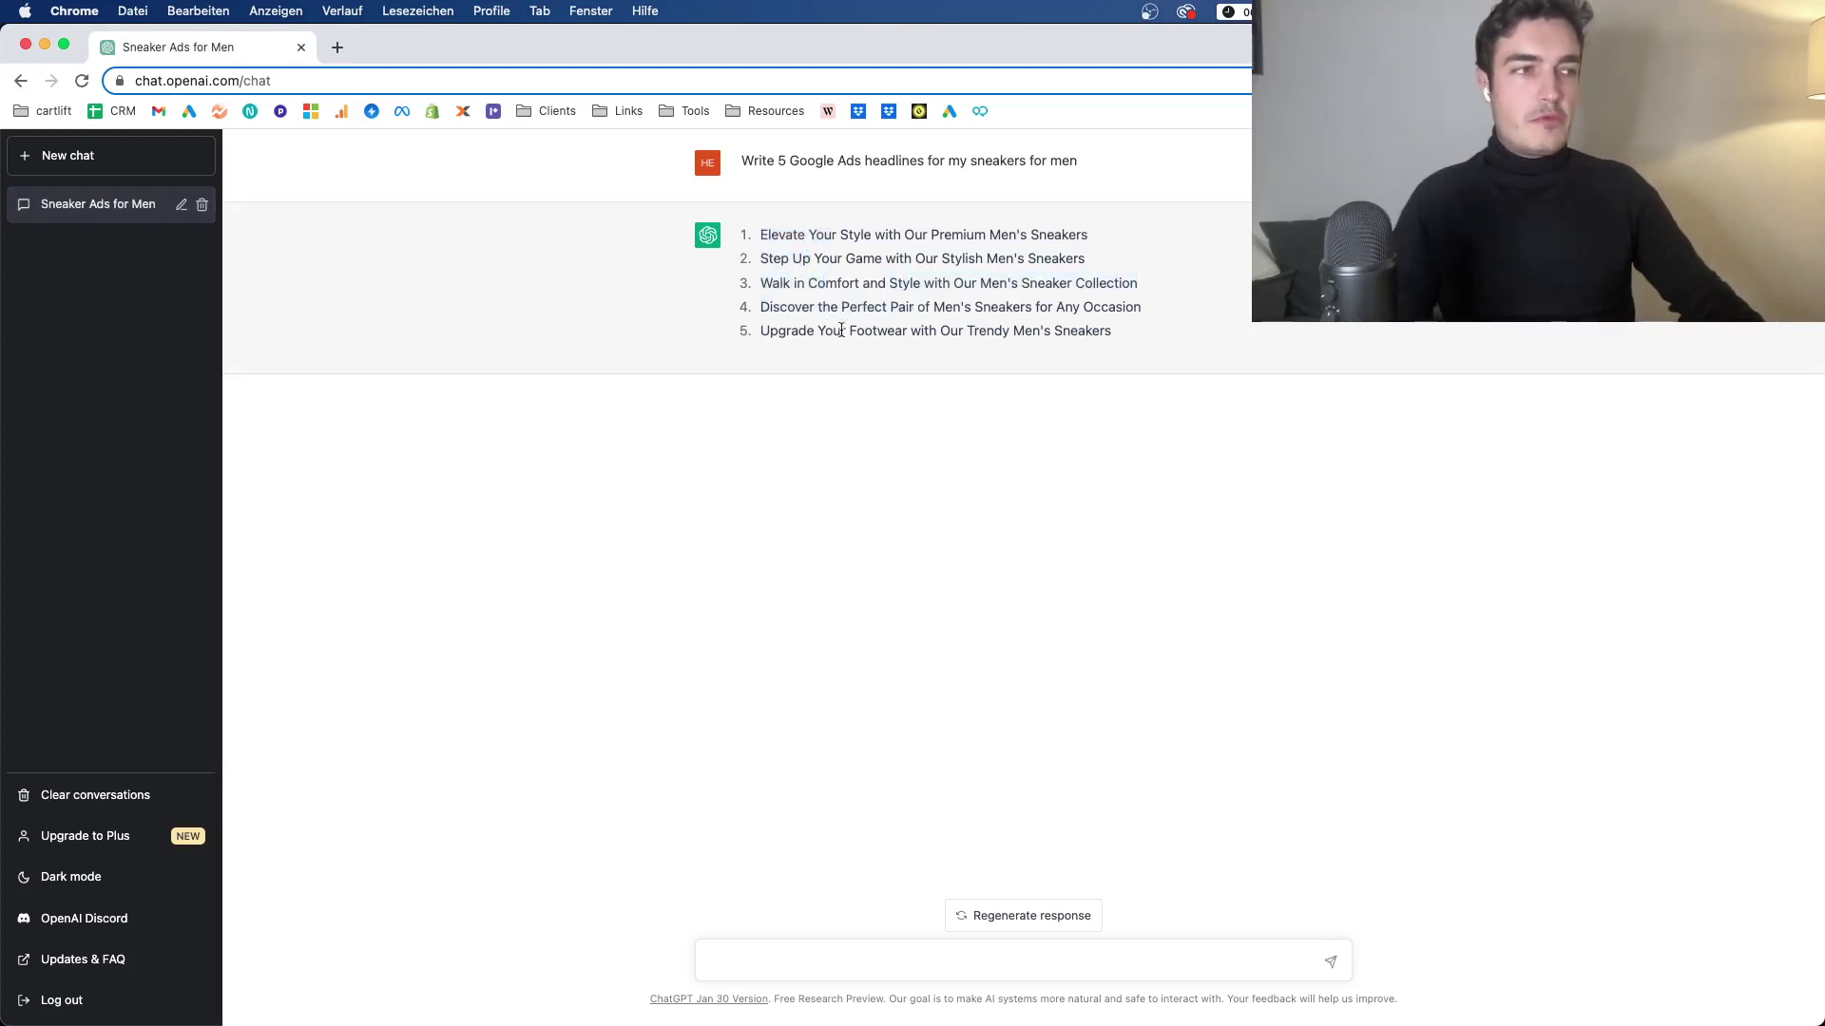
drag(785, 235, 873, 249)
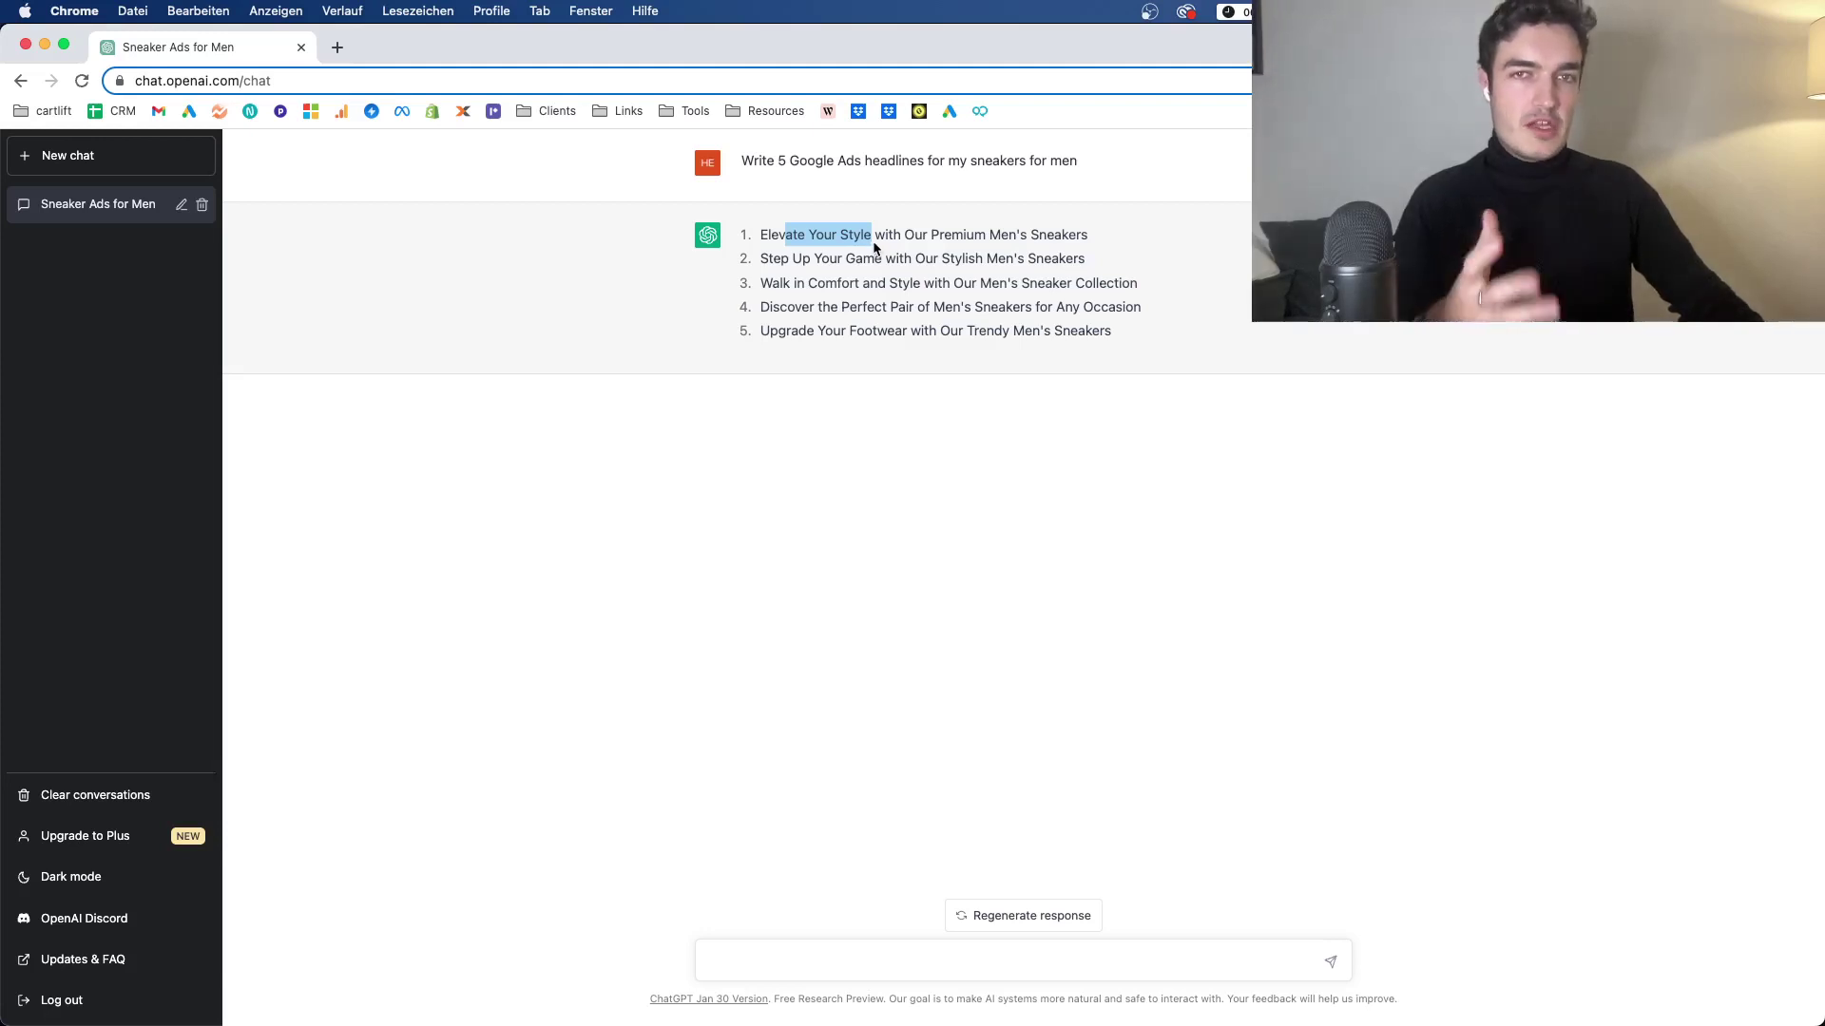
drag(759, 264, 890, 283)
click(813, 298)
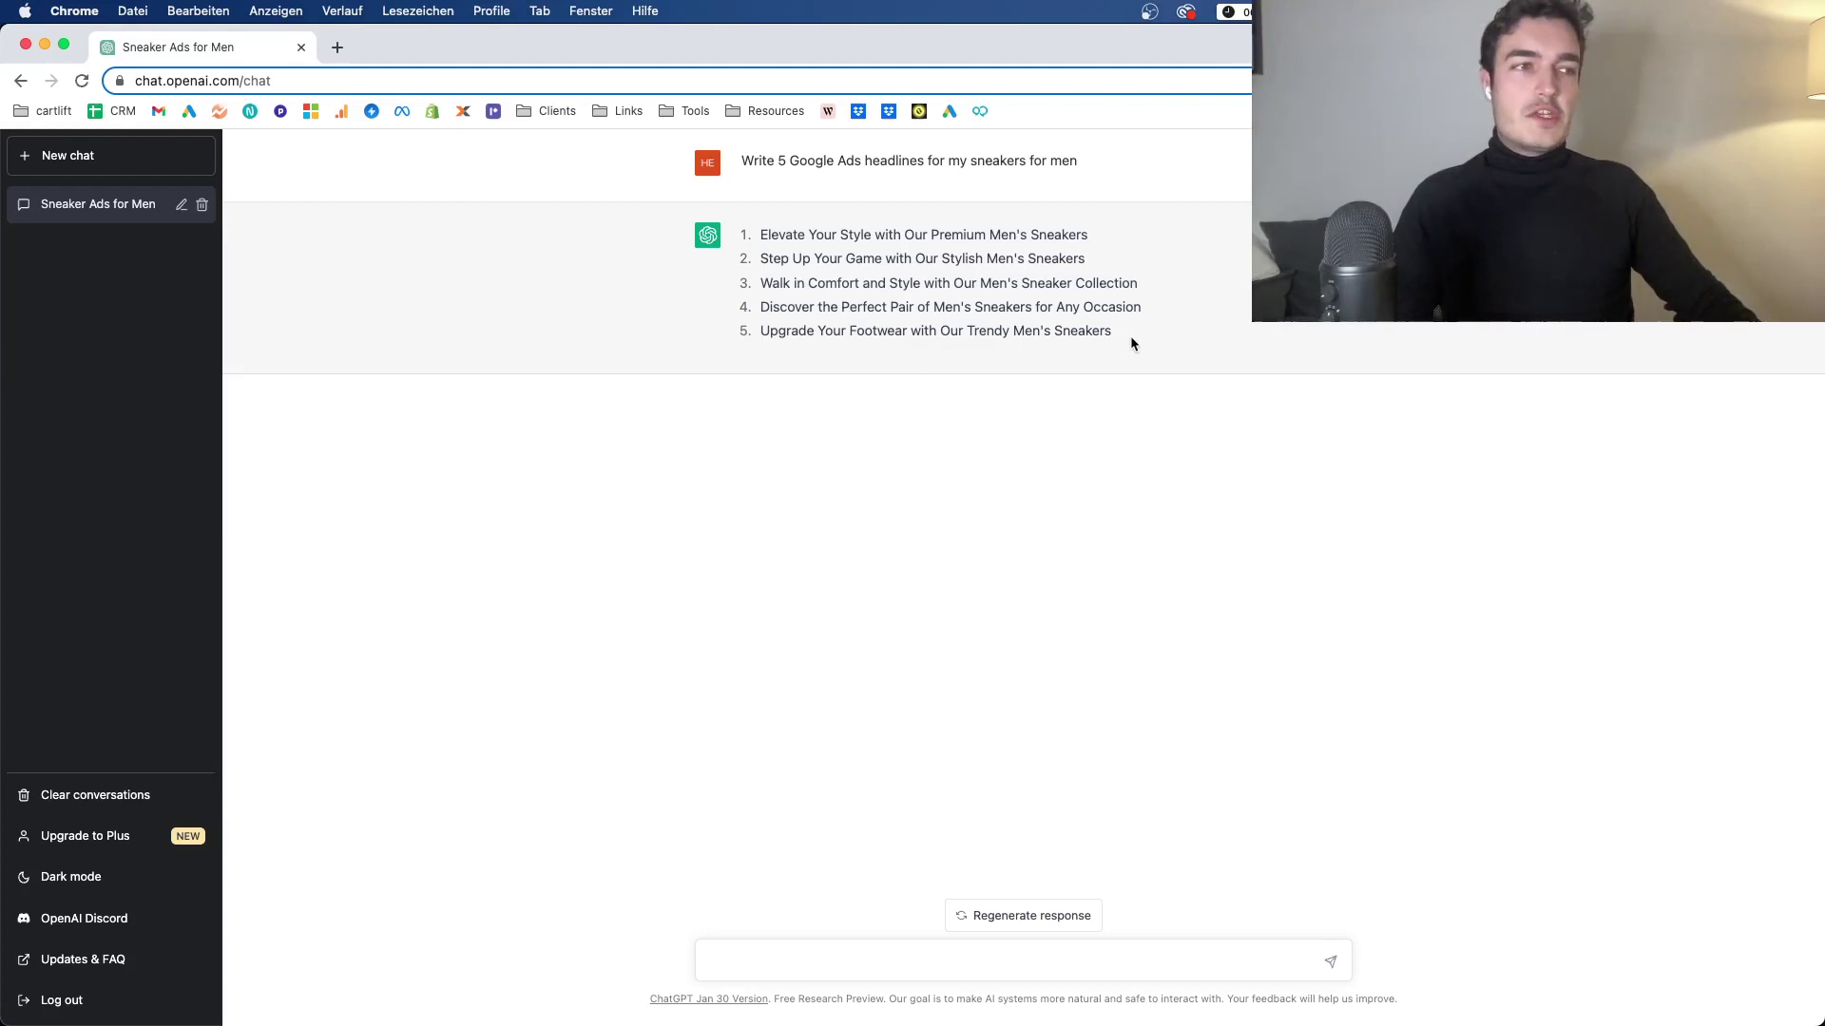
drag(1131, 334, 919, 285)
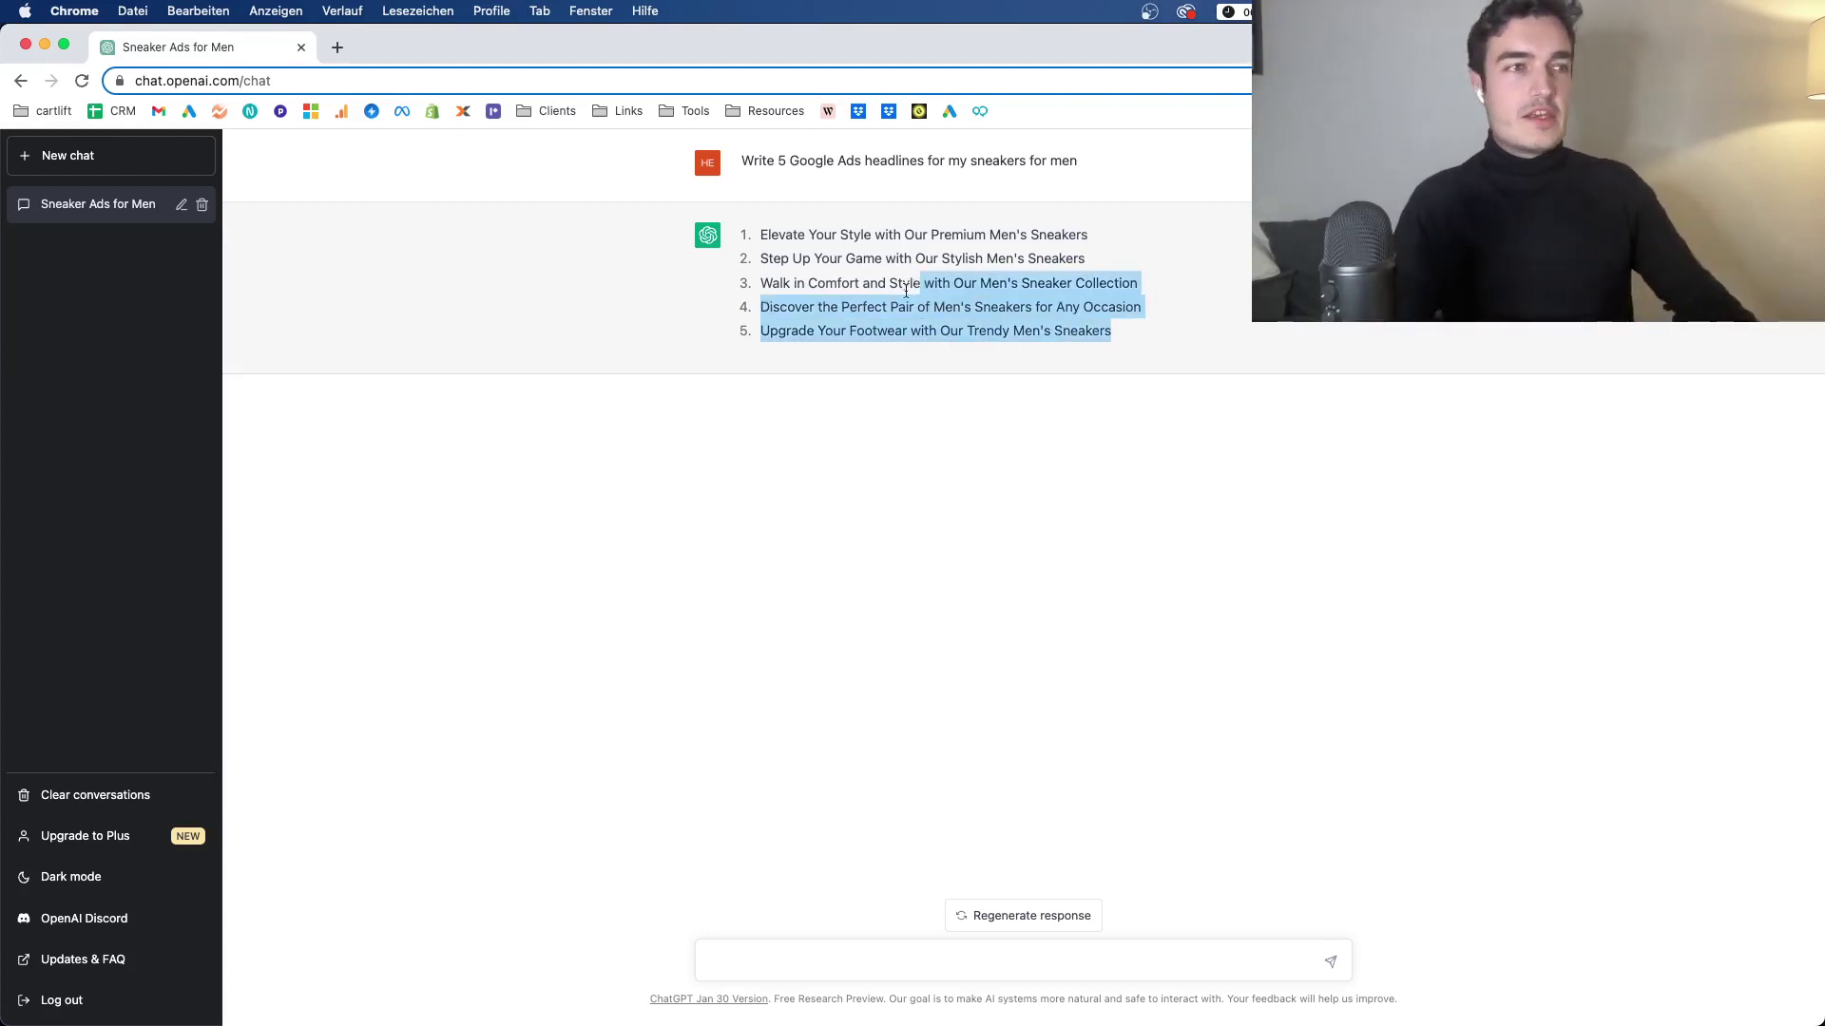
triple_click(895, 303)
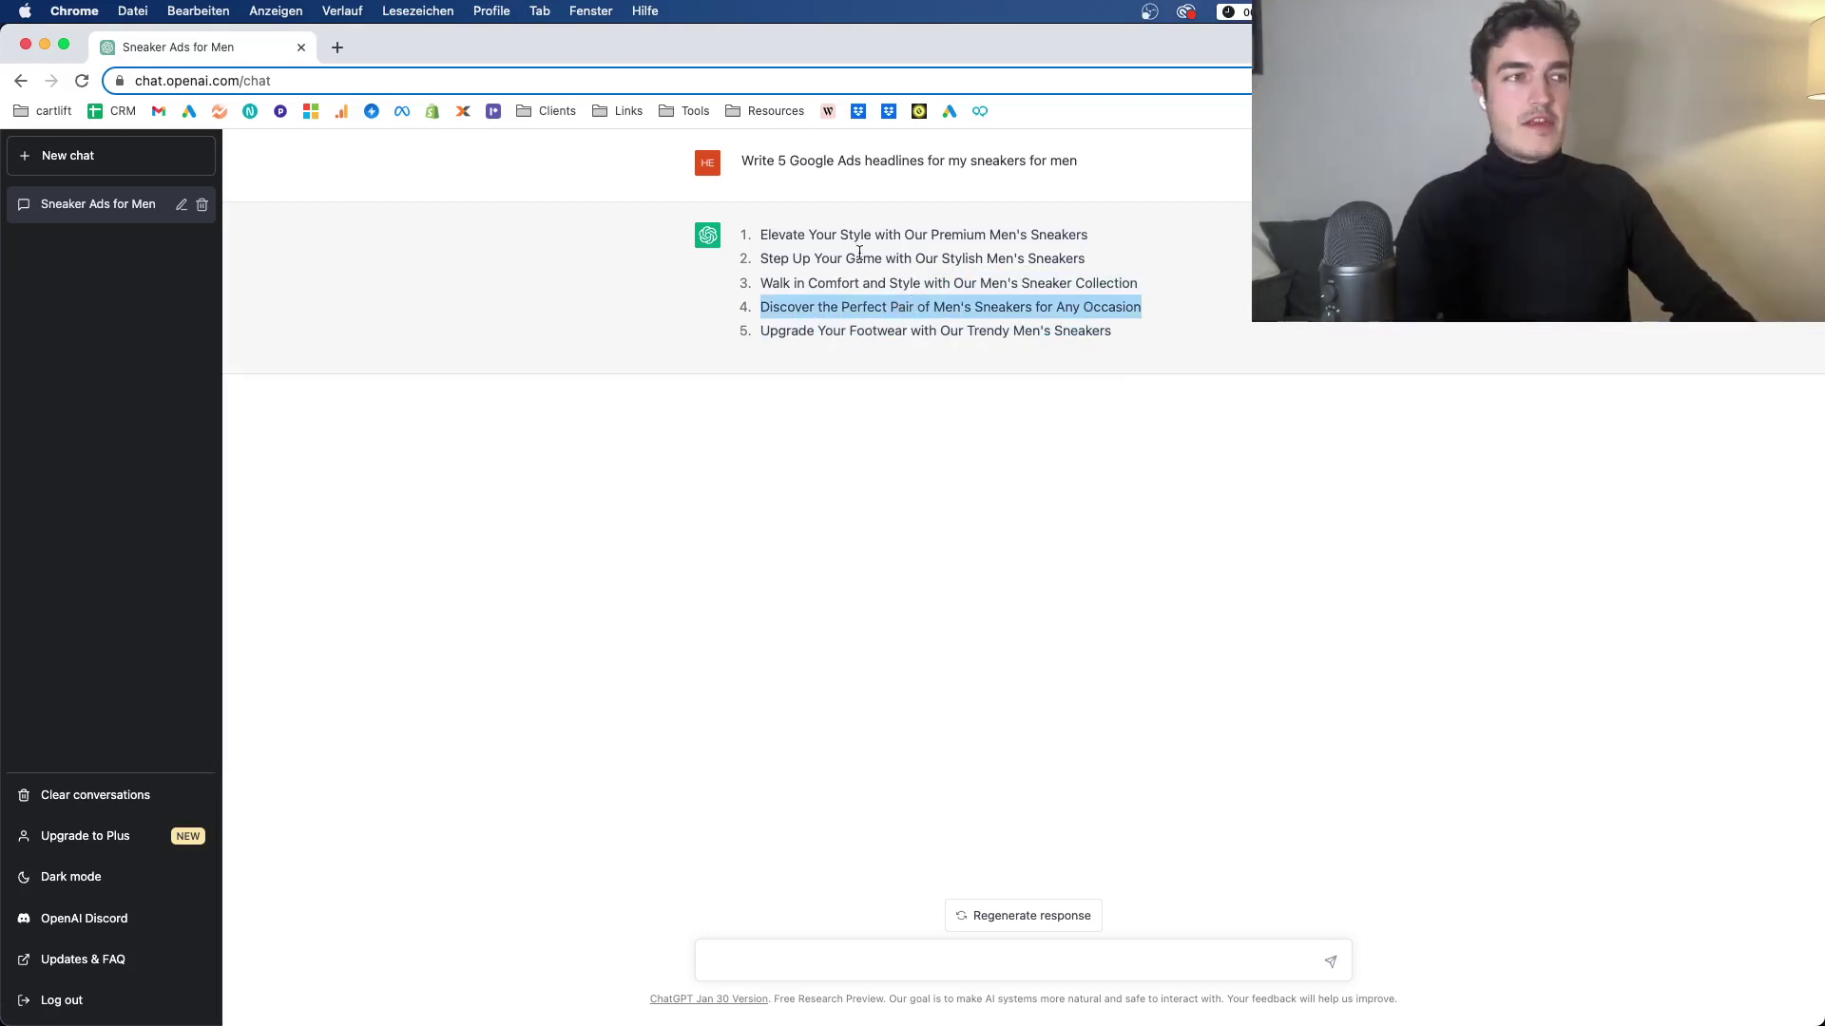
drag(760, 237, 1103, 245)
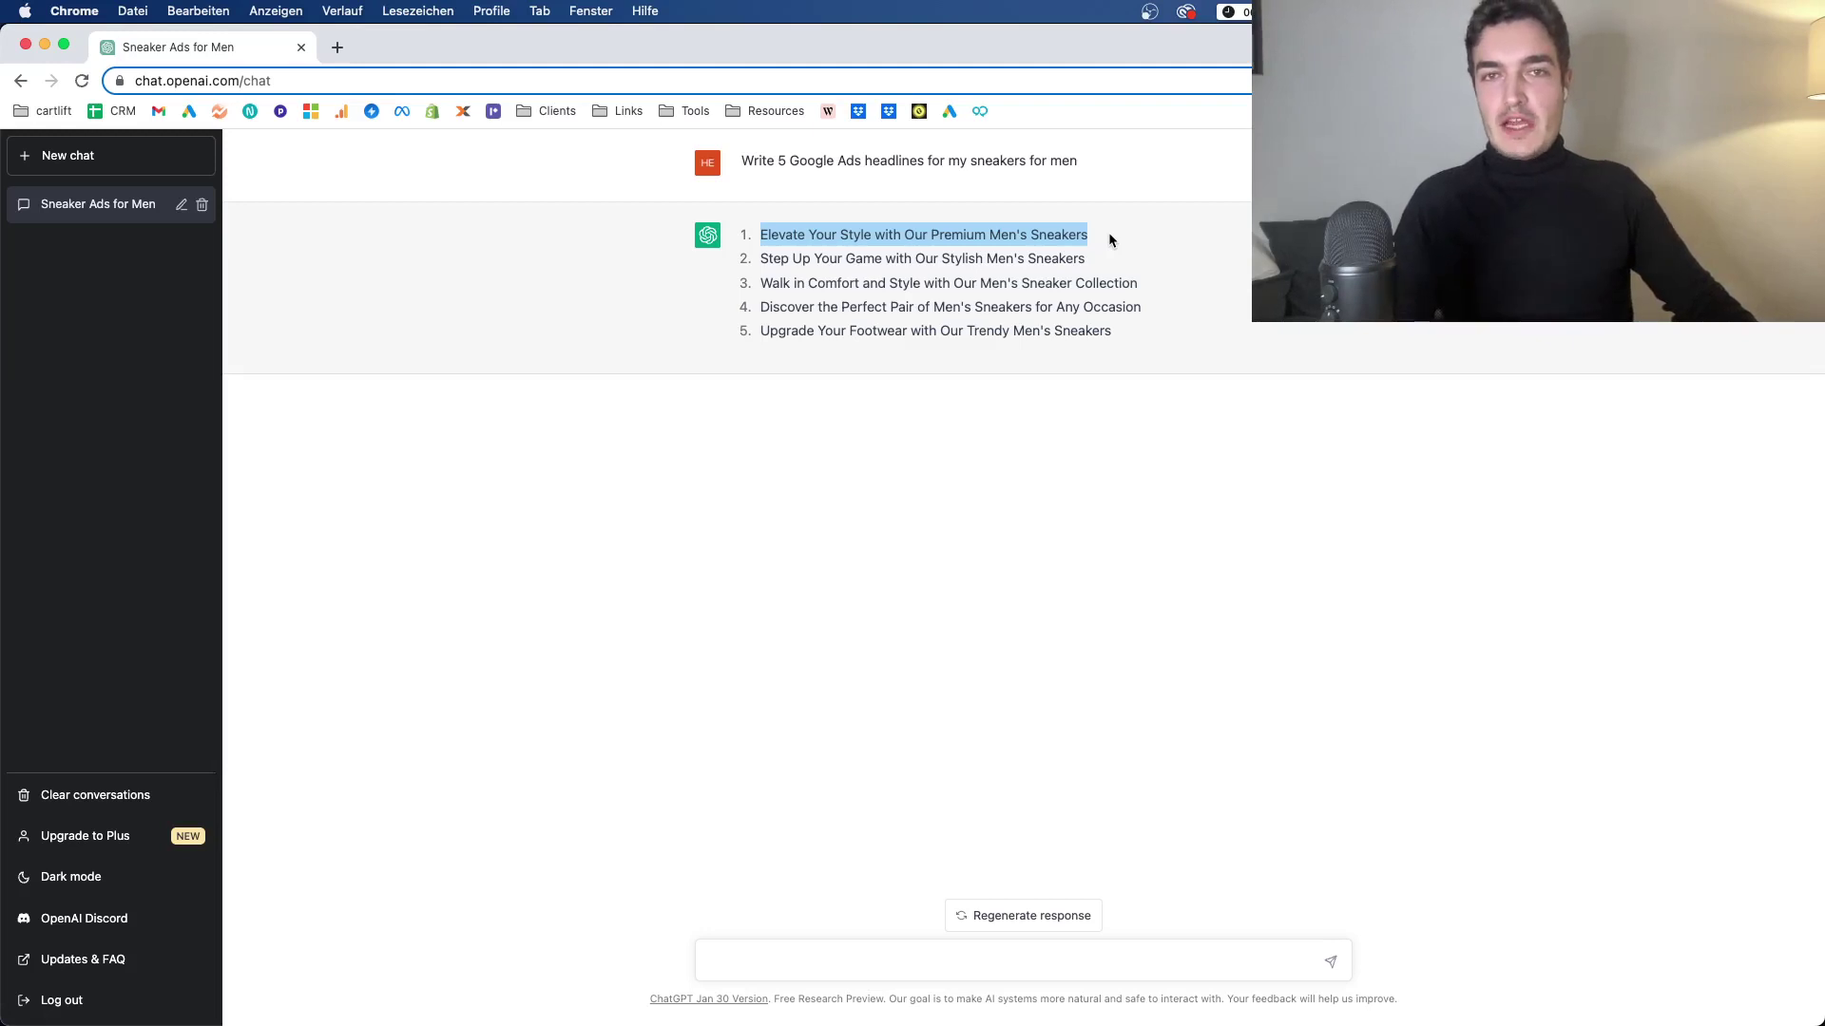
Ask ChatGPT to keep the headlines below 30 characters.
click(766, 961)
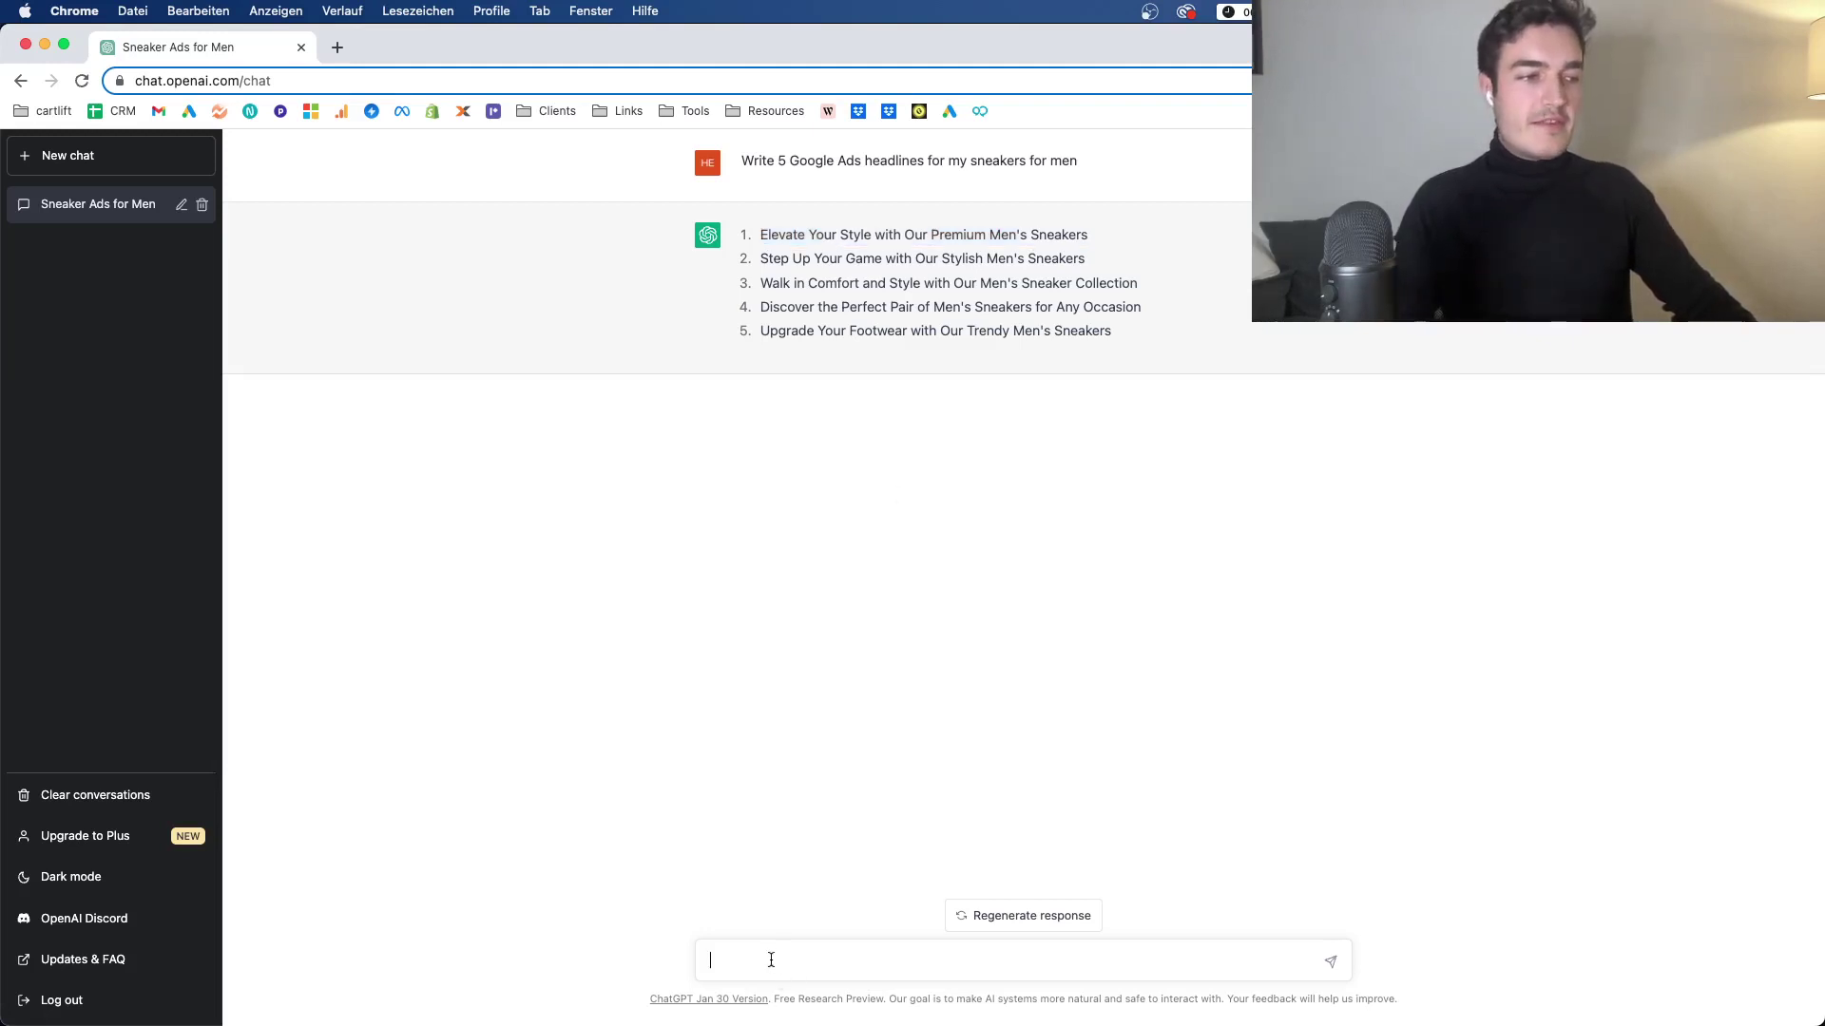
text(Please stay )
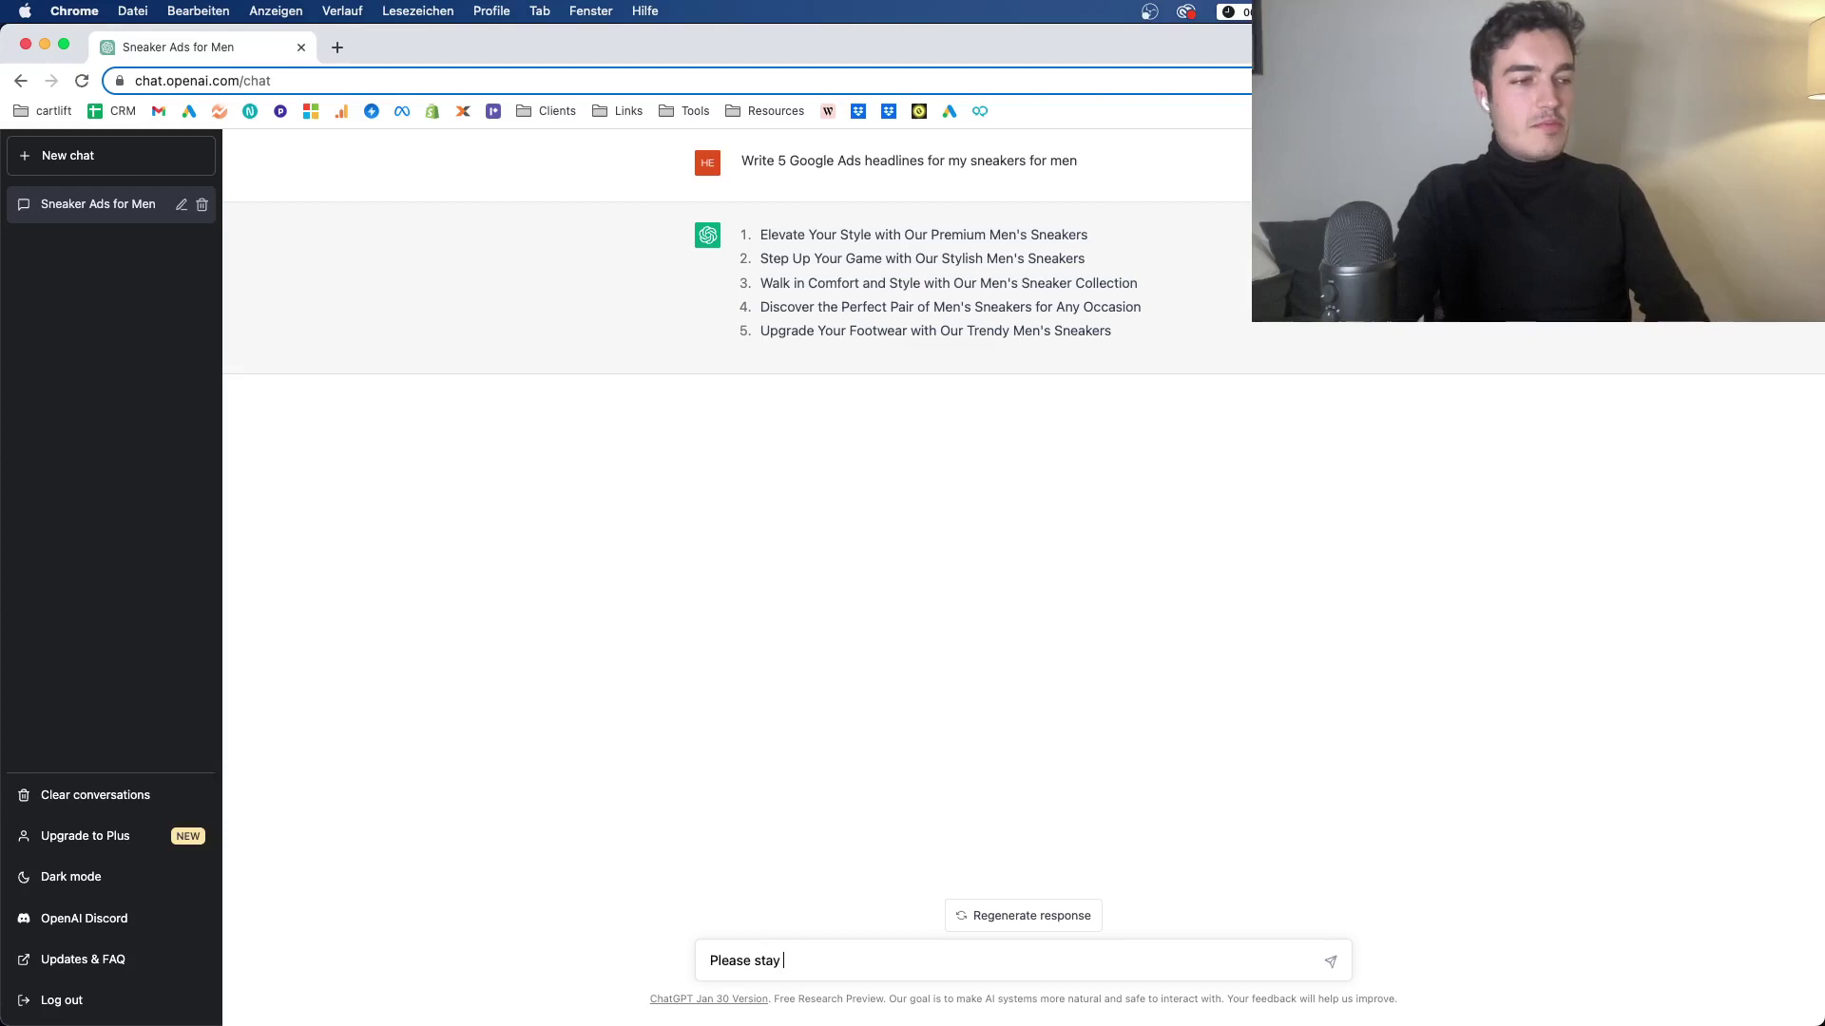
text(below 30 characters)
key(Return)
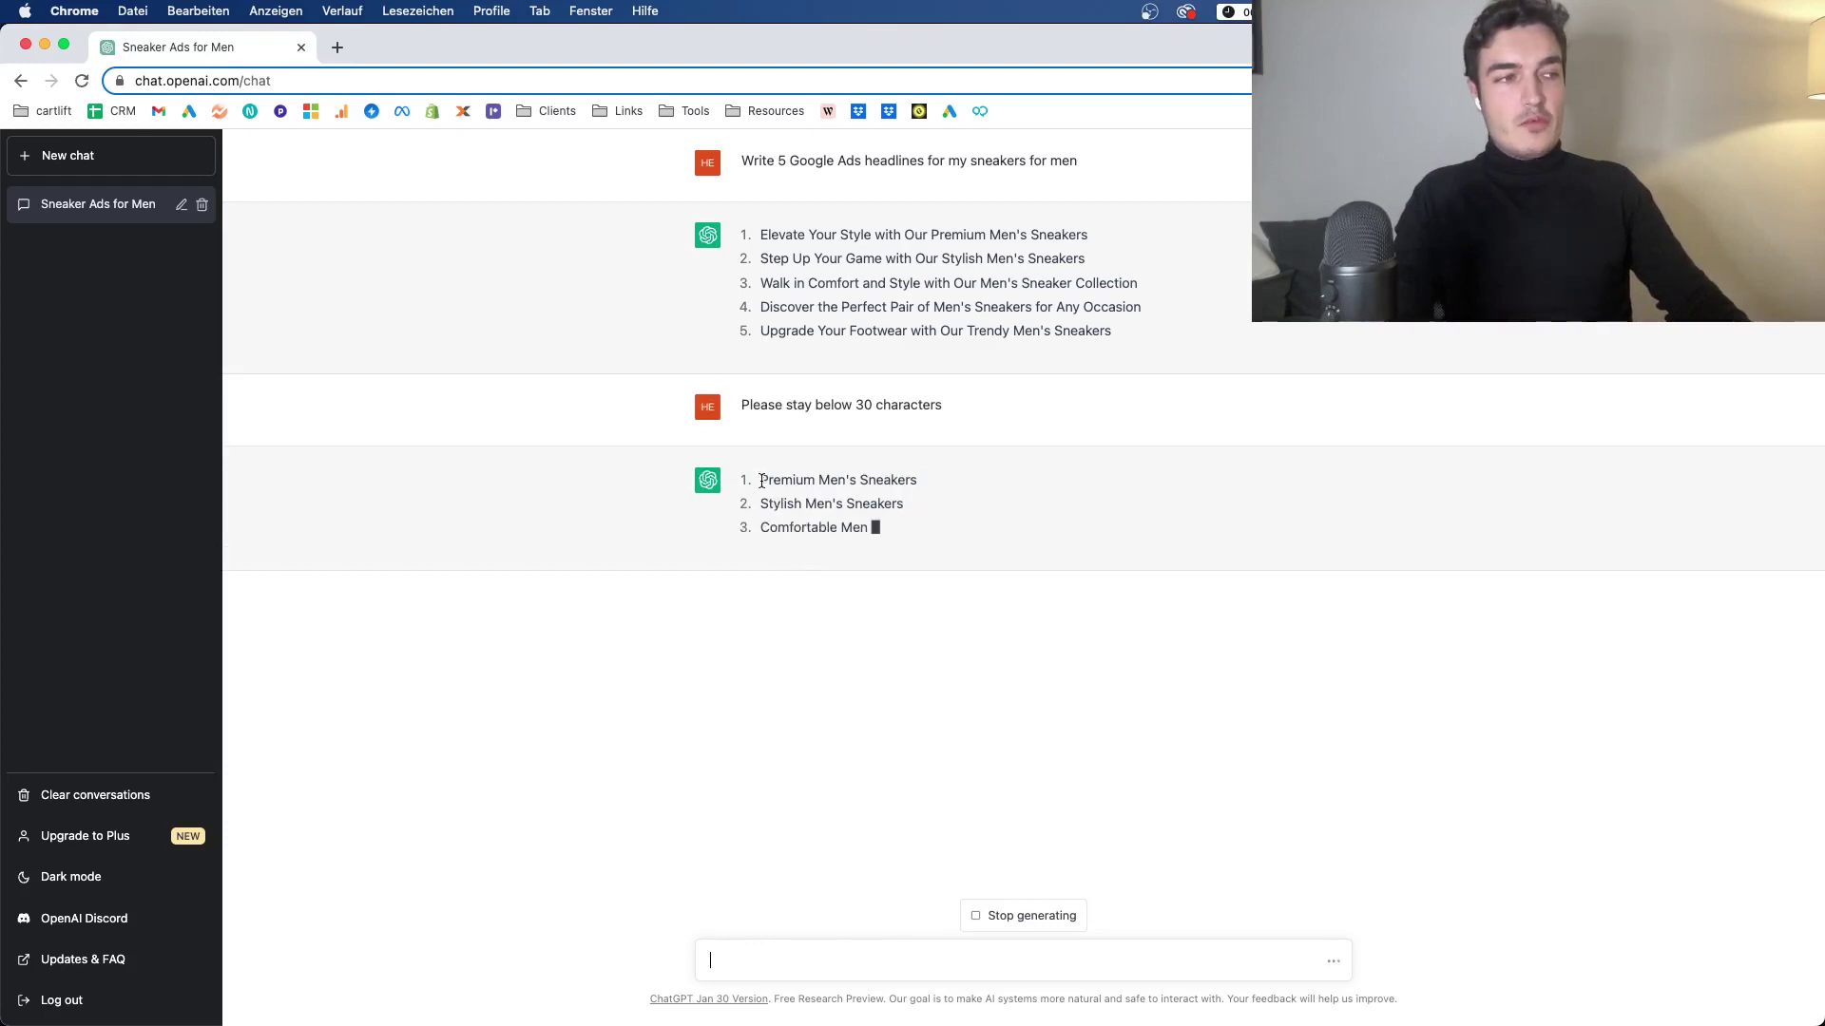
Review short headlines such as 'Premium Men's Sneakers' and 'Comfortable Men's Sneakers' by selecting them.
drag(760, 480, 917, 481)
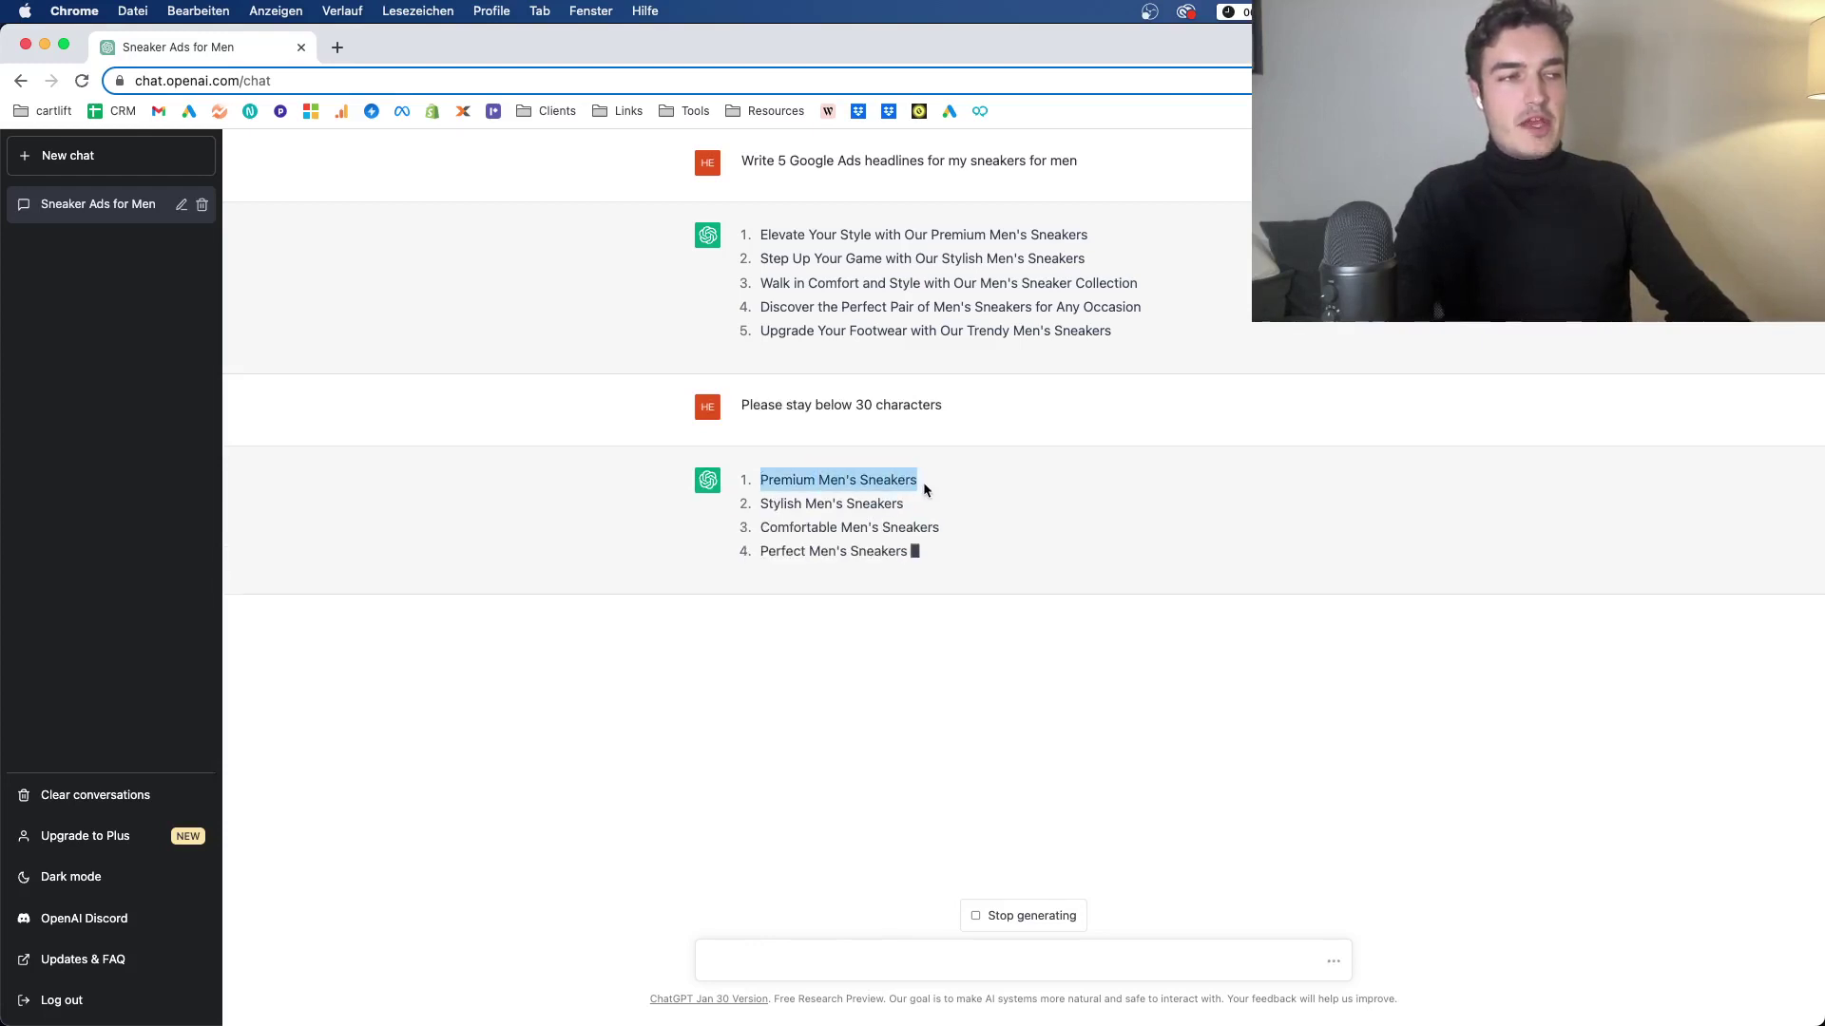
drag(760, 528, 825, 532)
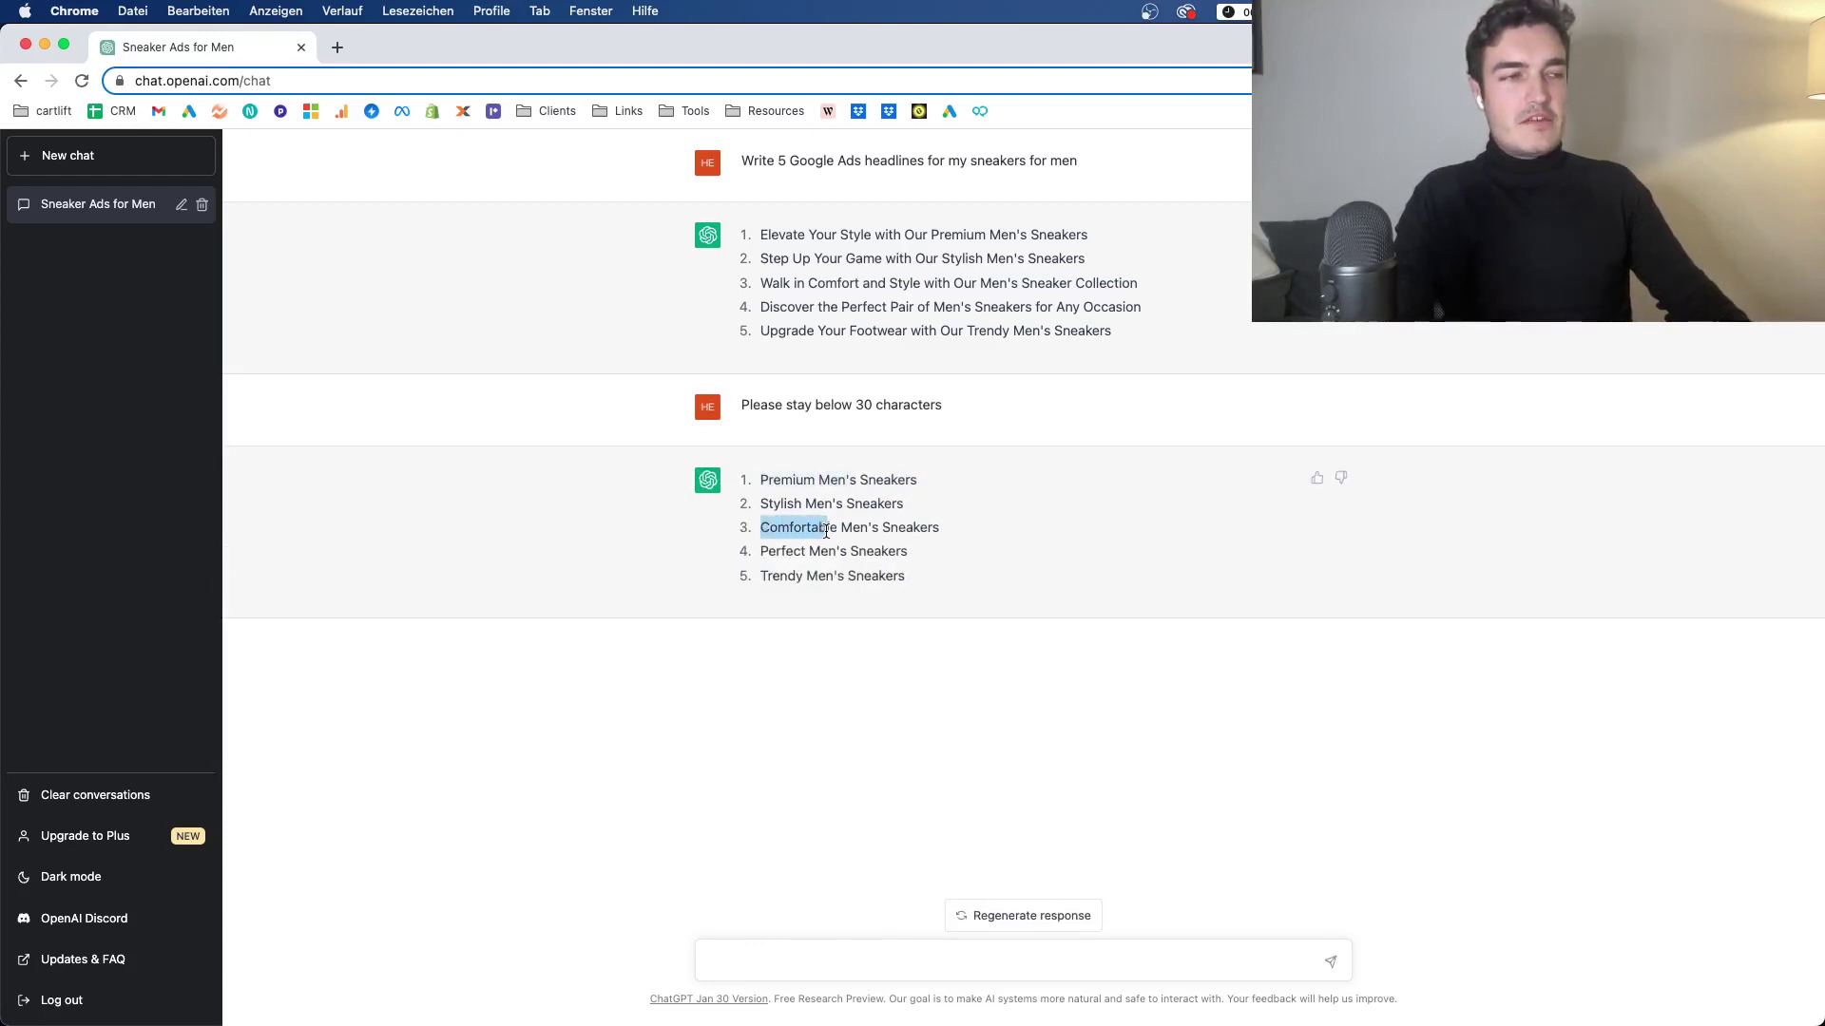
click(784, 535)
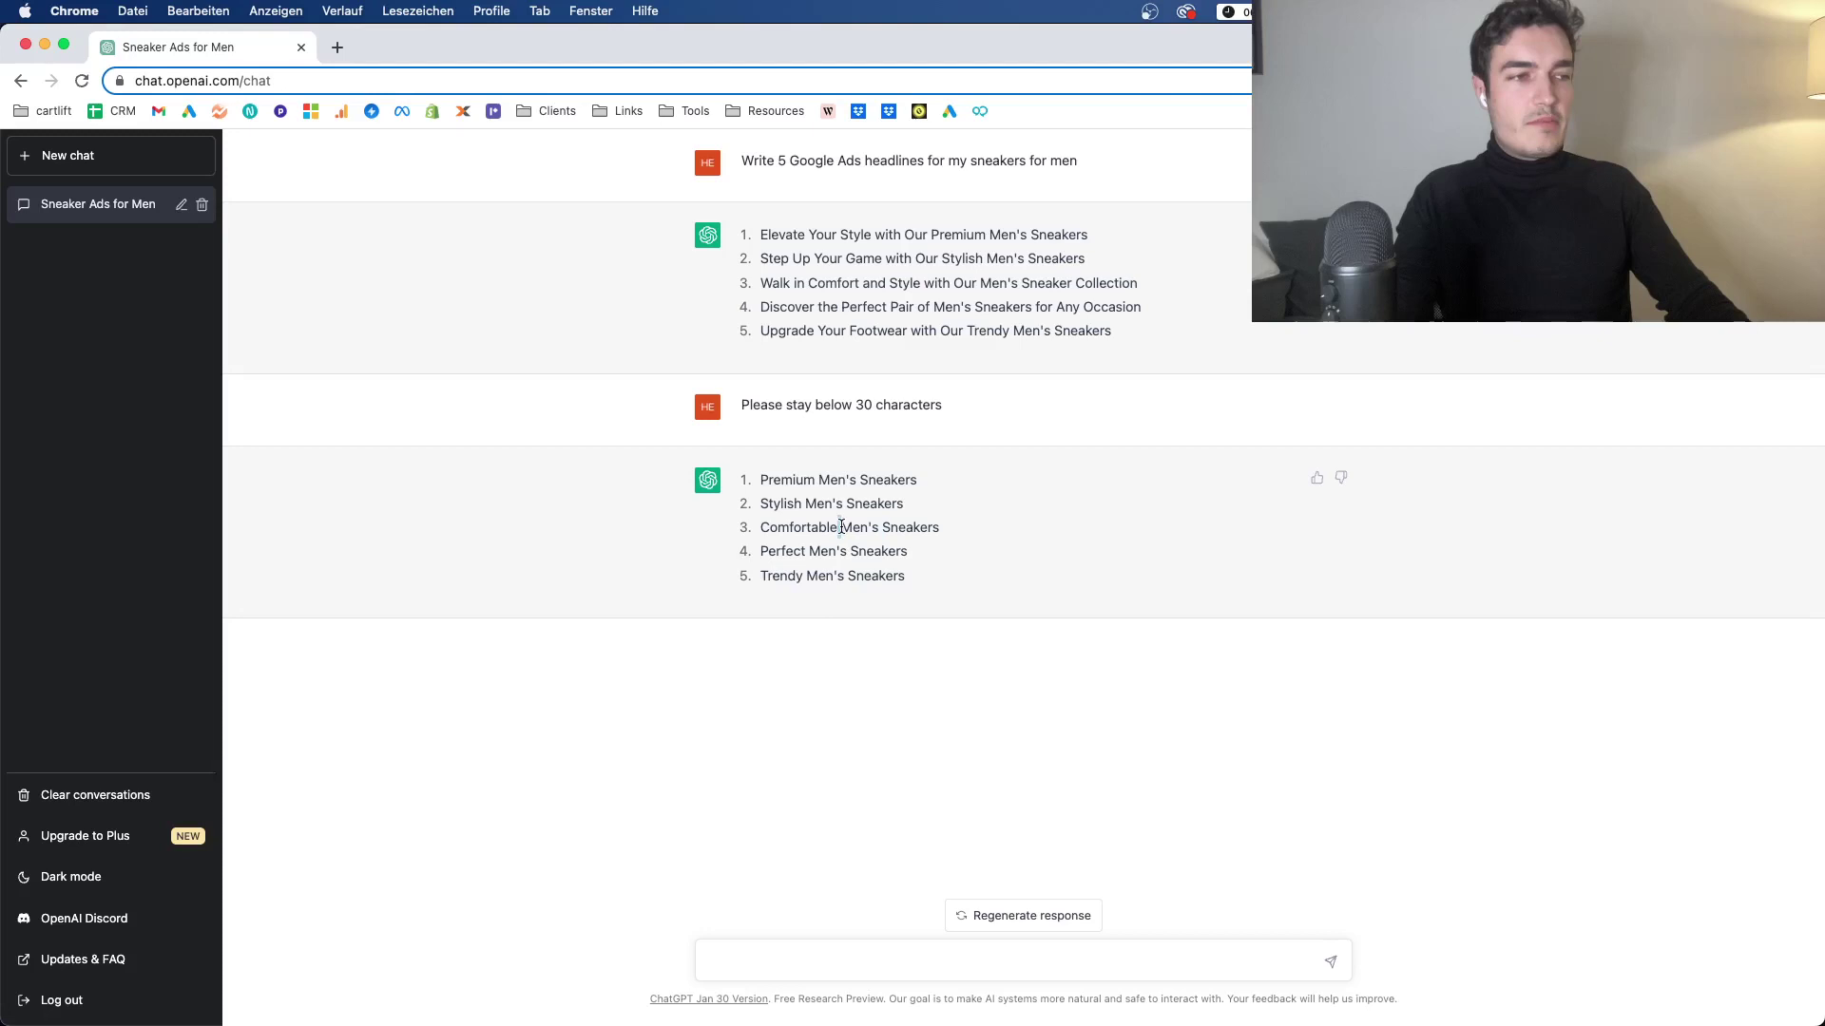
drag(904, 505, 786, 505)
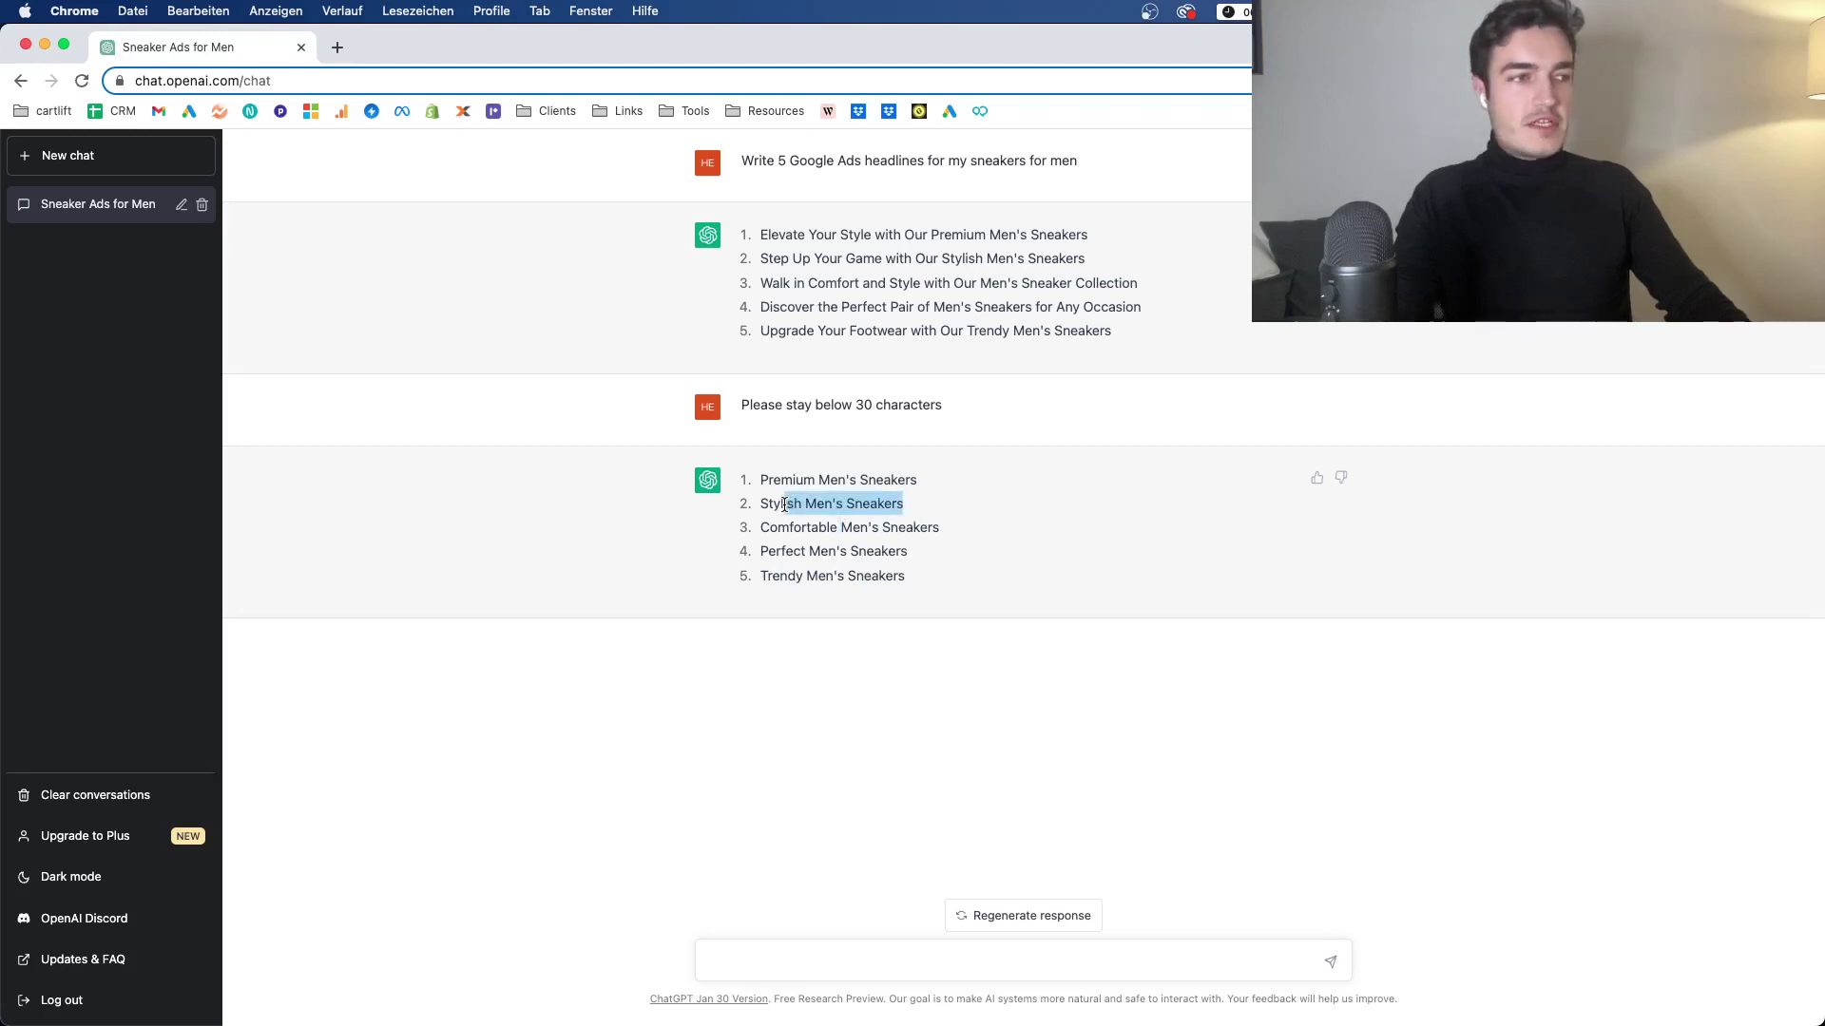
drag(927, 586, 758, 480)
triple_click(797, 533)
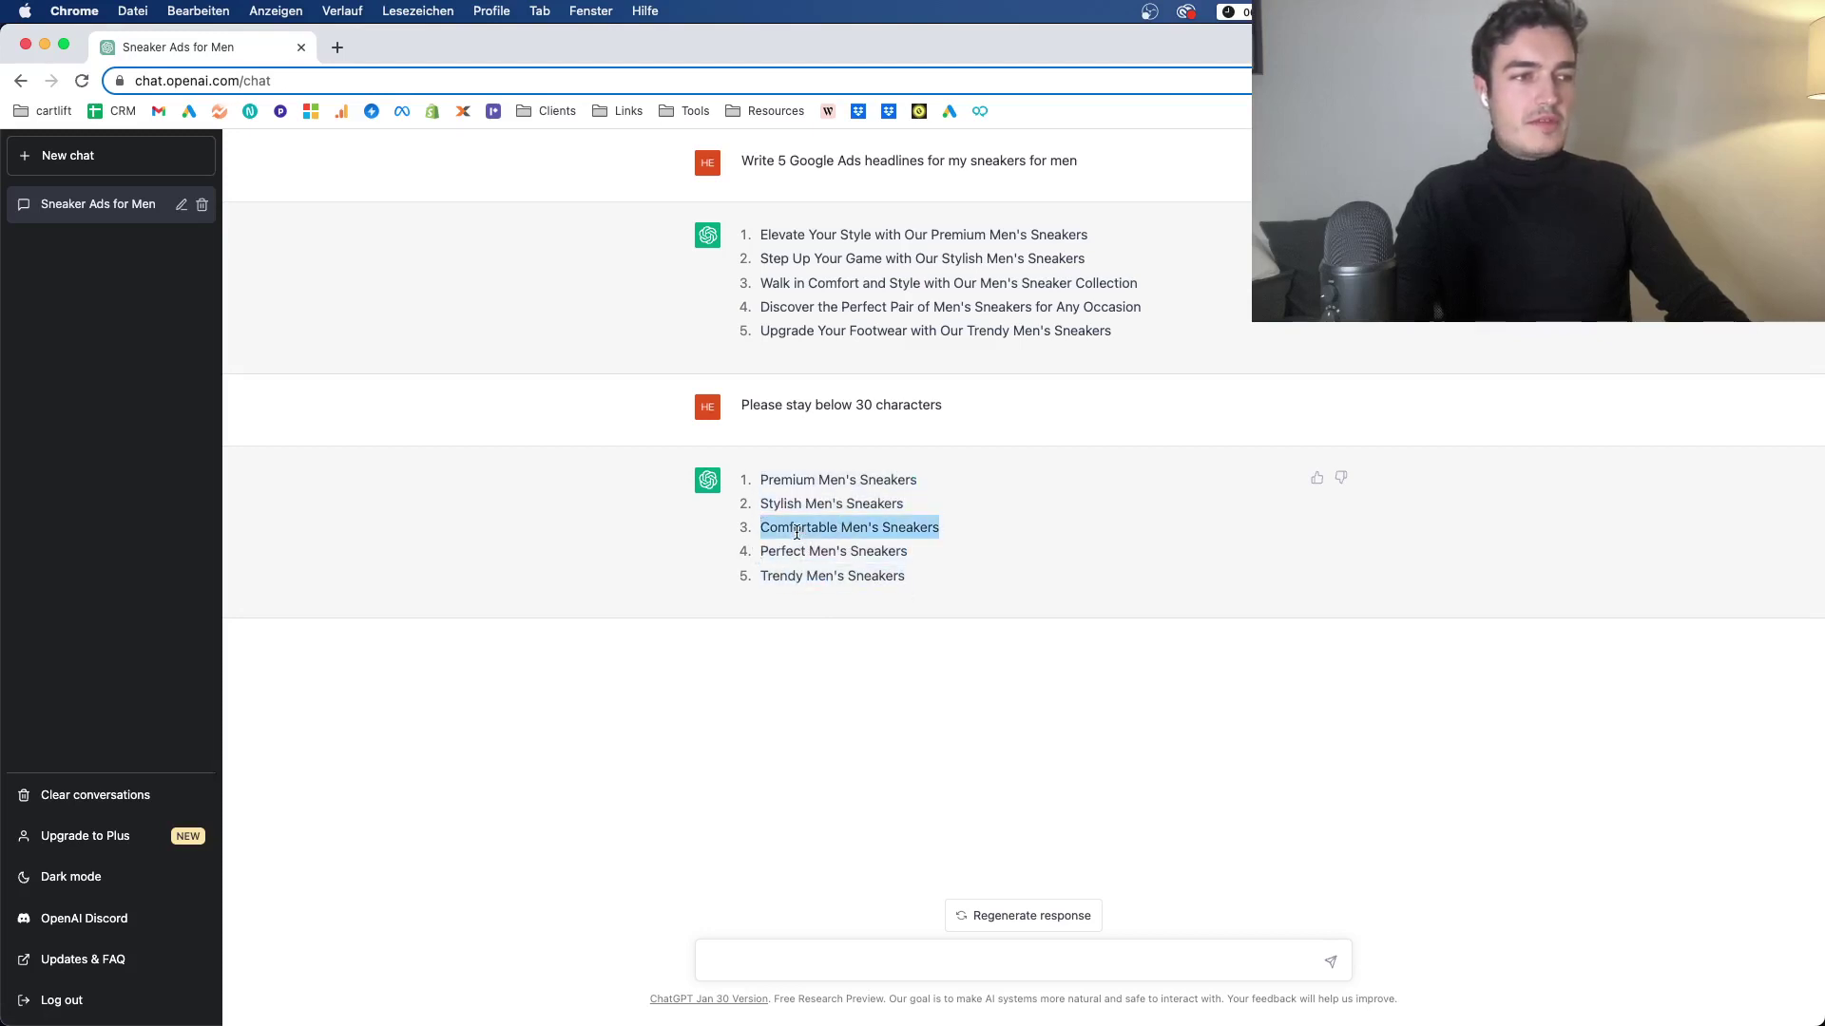
triple_click(818, 478)
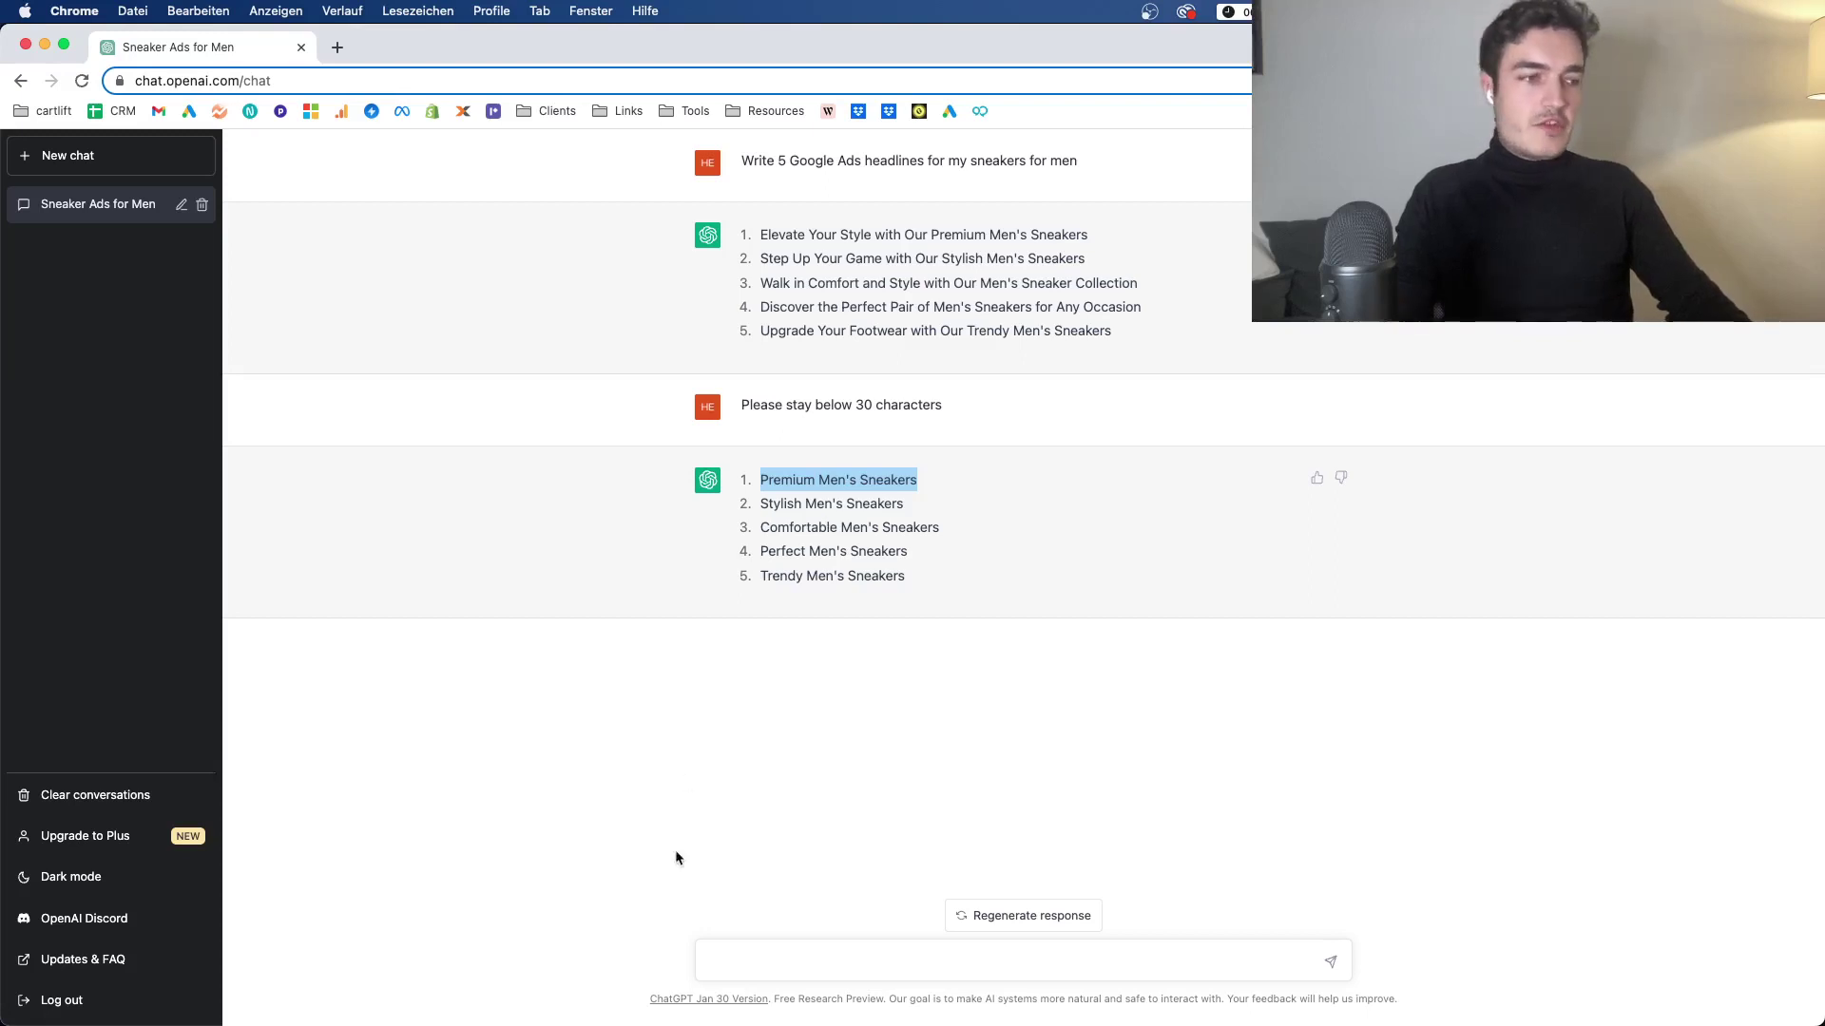
Send the follow-up 'Make them shorter' for the sneaker headlines.
click(730, 948)
text(Make the)
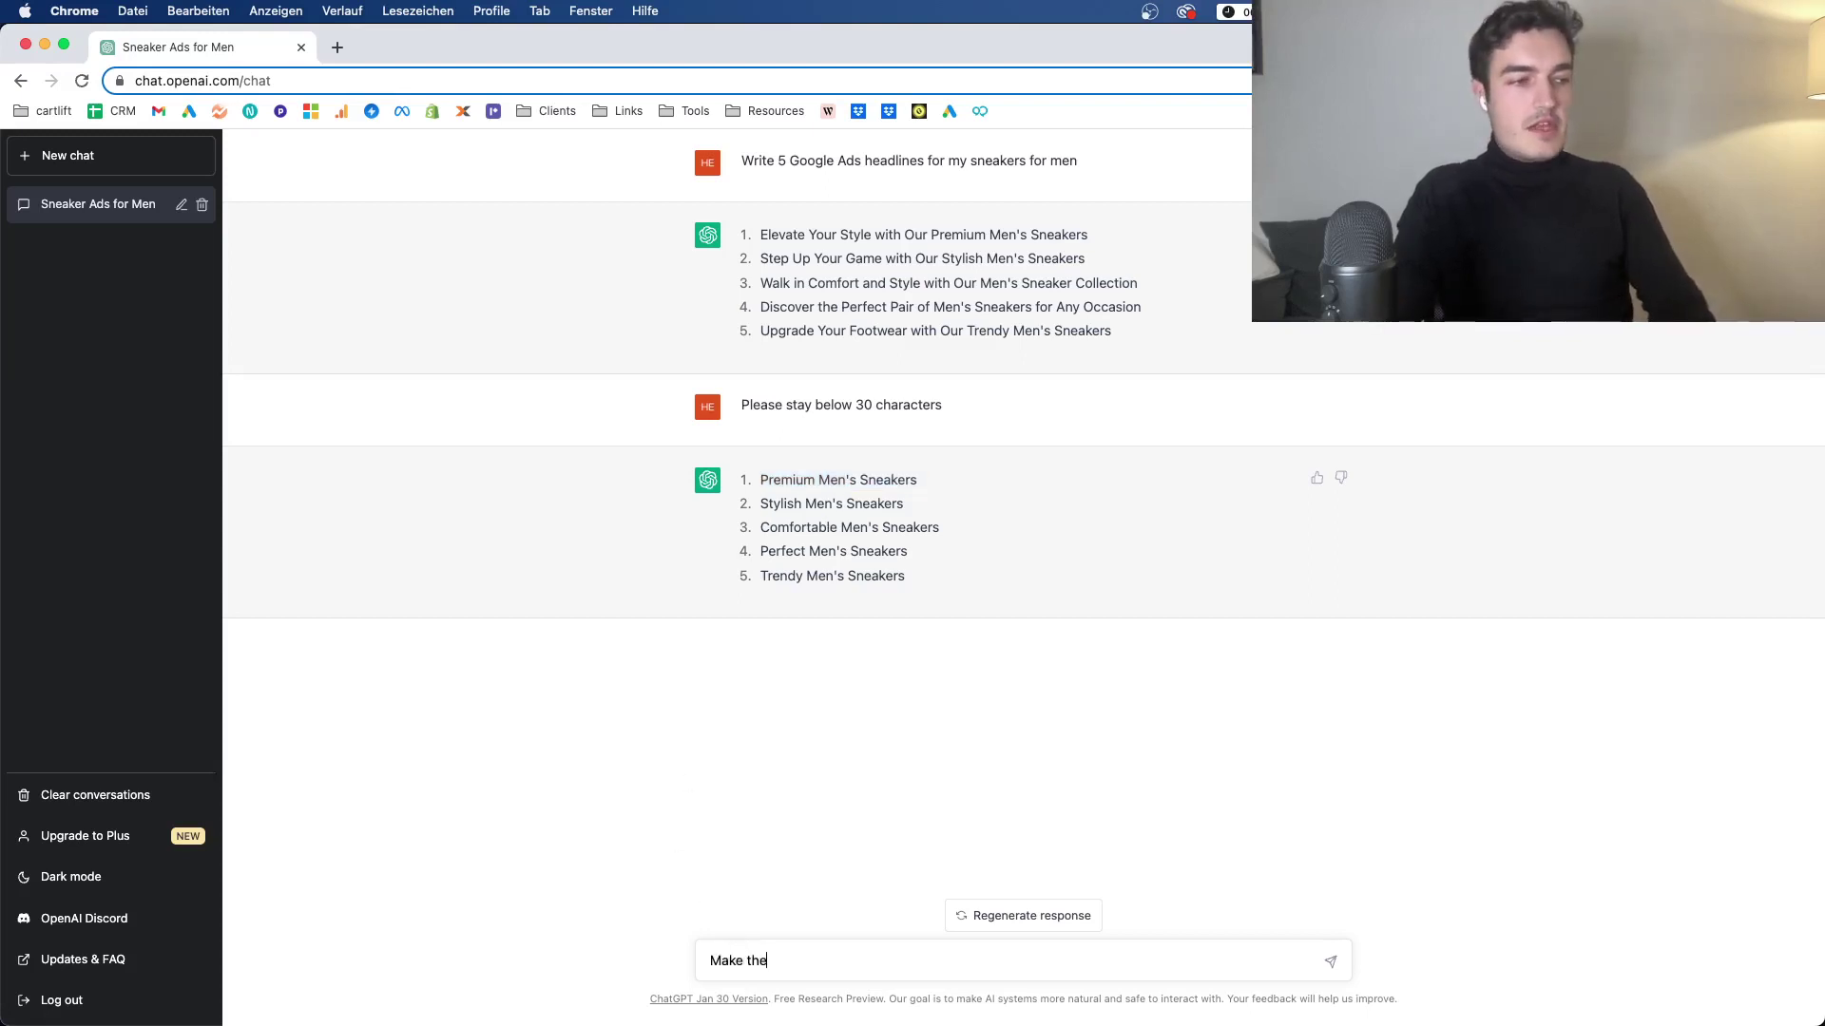
text(m shorter)
key(Return)
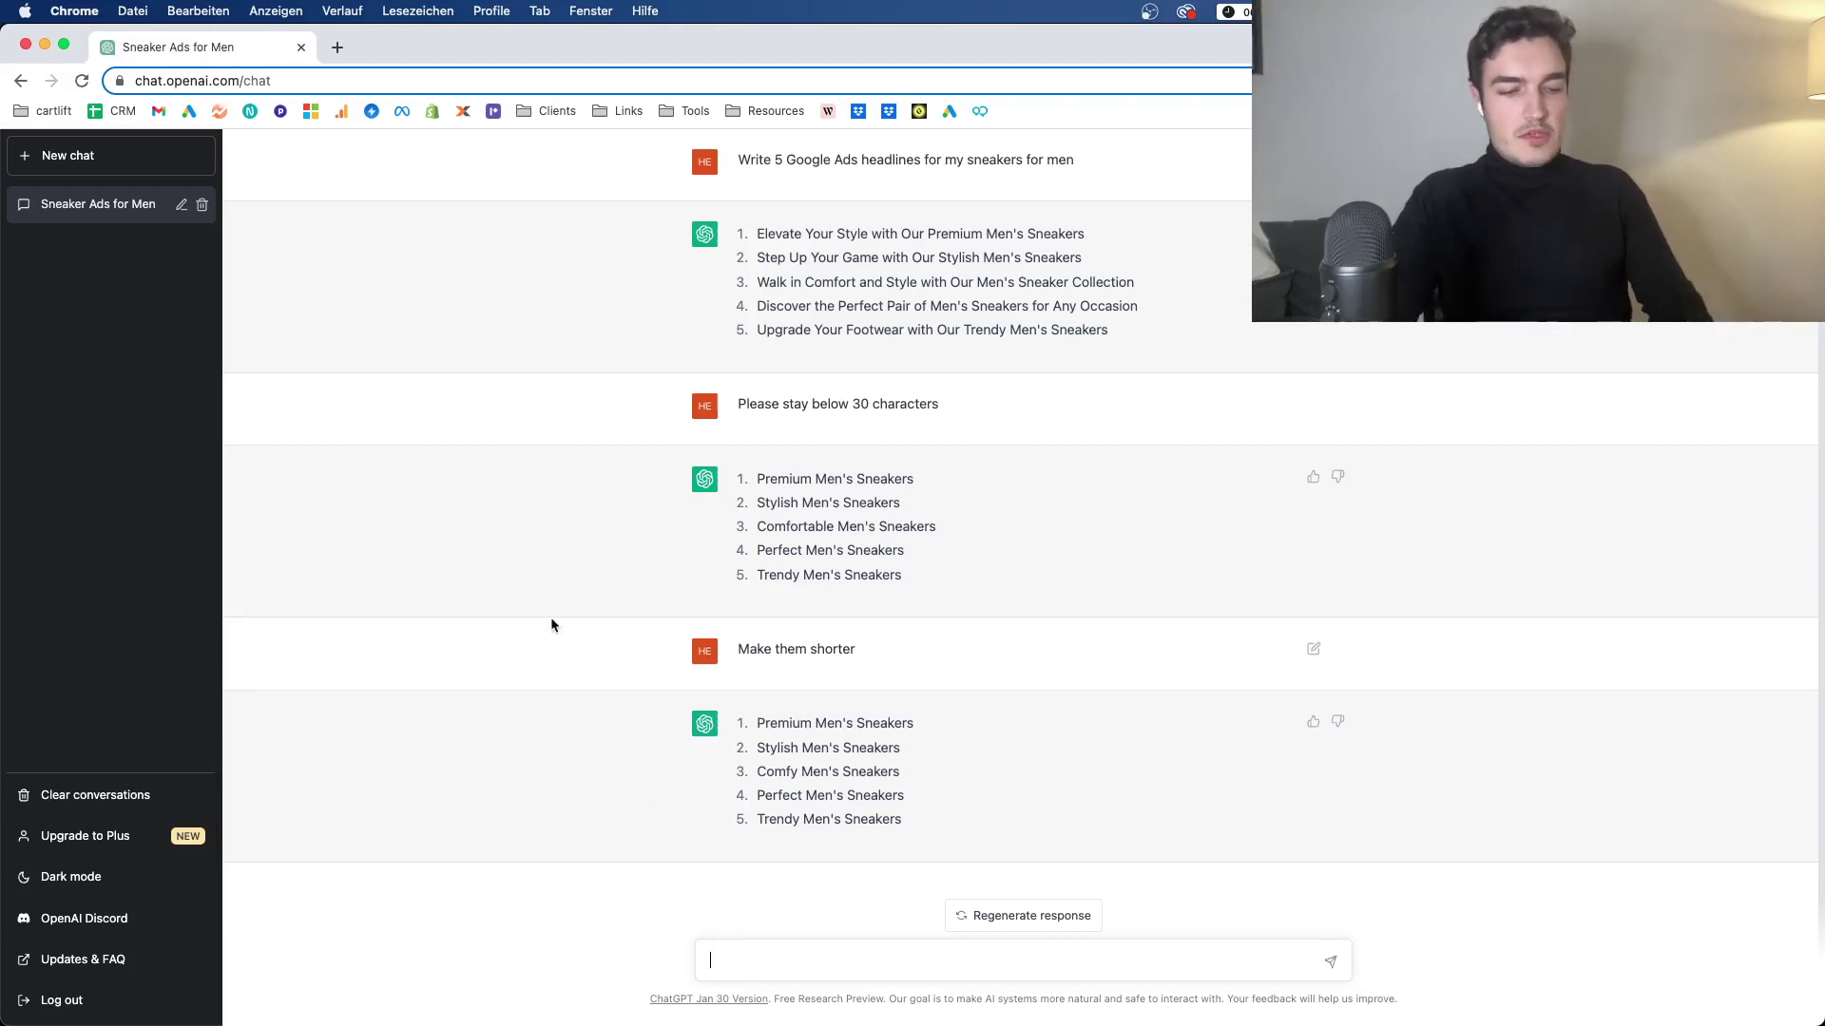
Request 10 keywords for the sneakers, then draft the crocodile leather boots keyword prompt.
text(Give me 10 key)
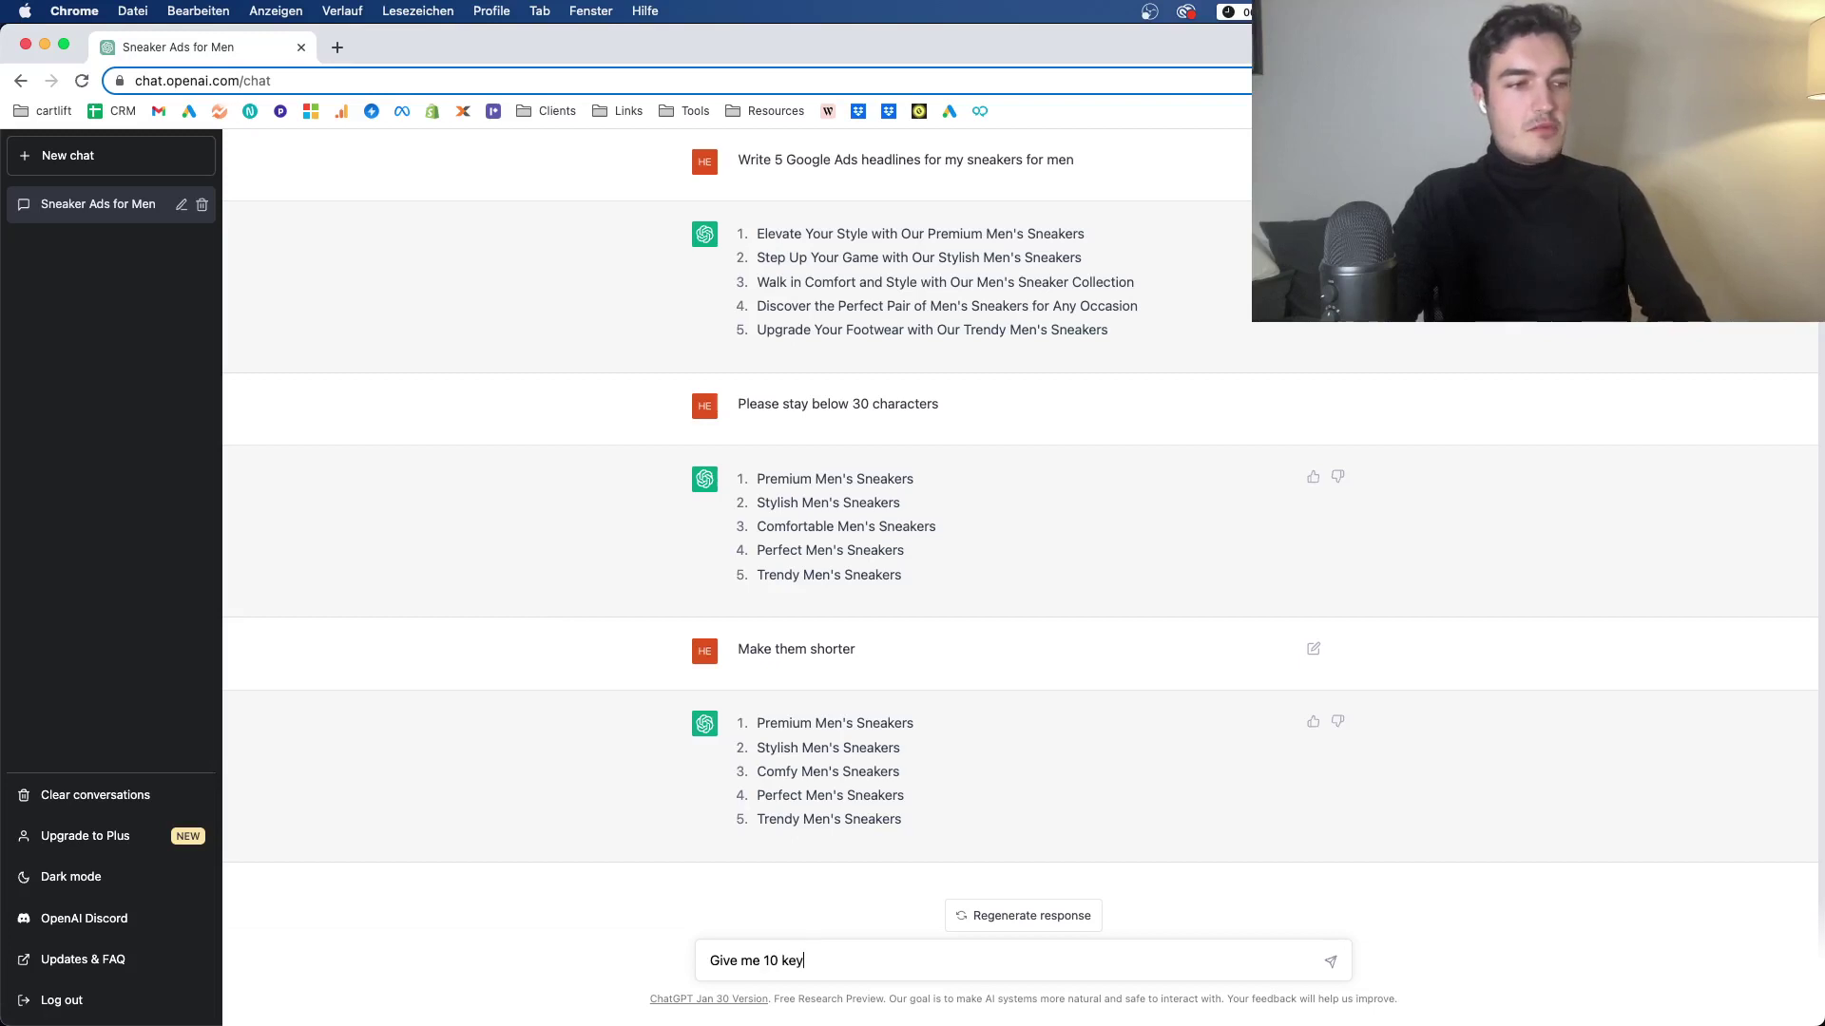
text(words for my)
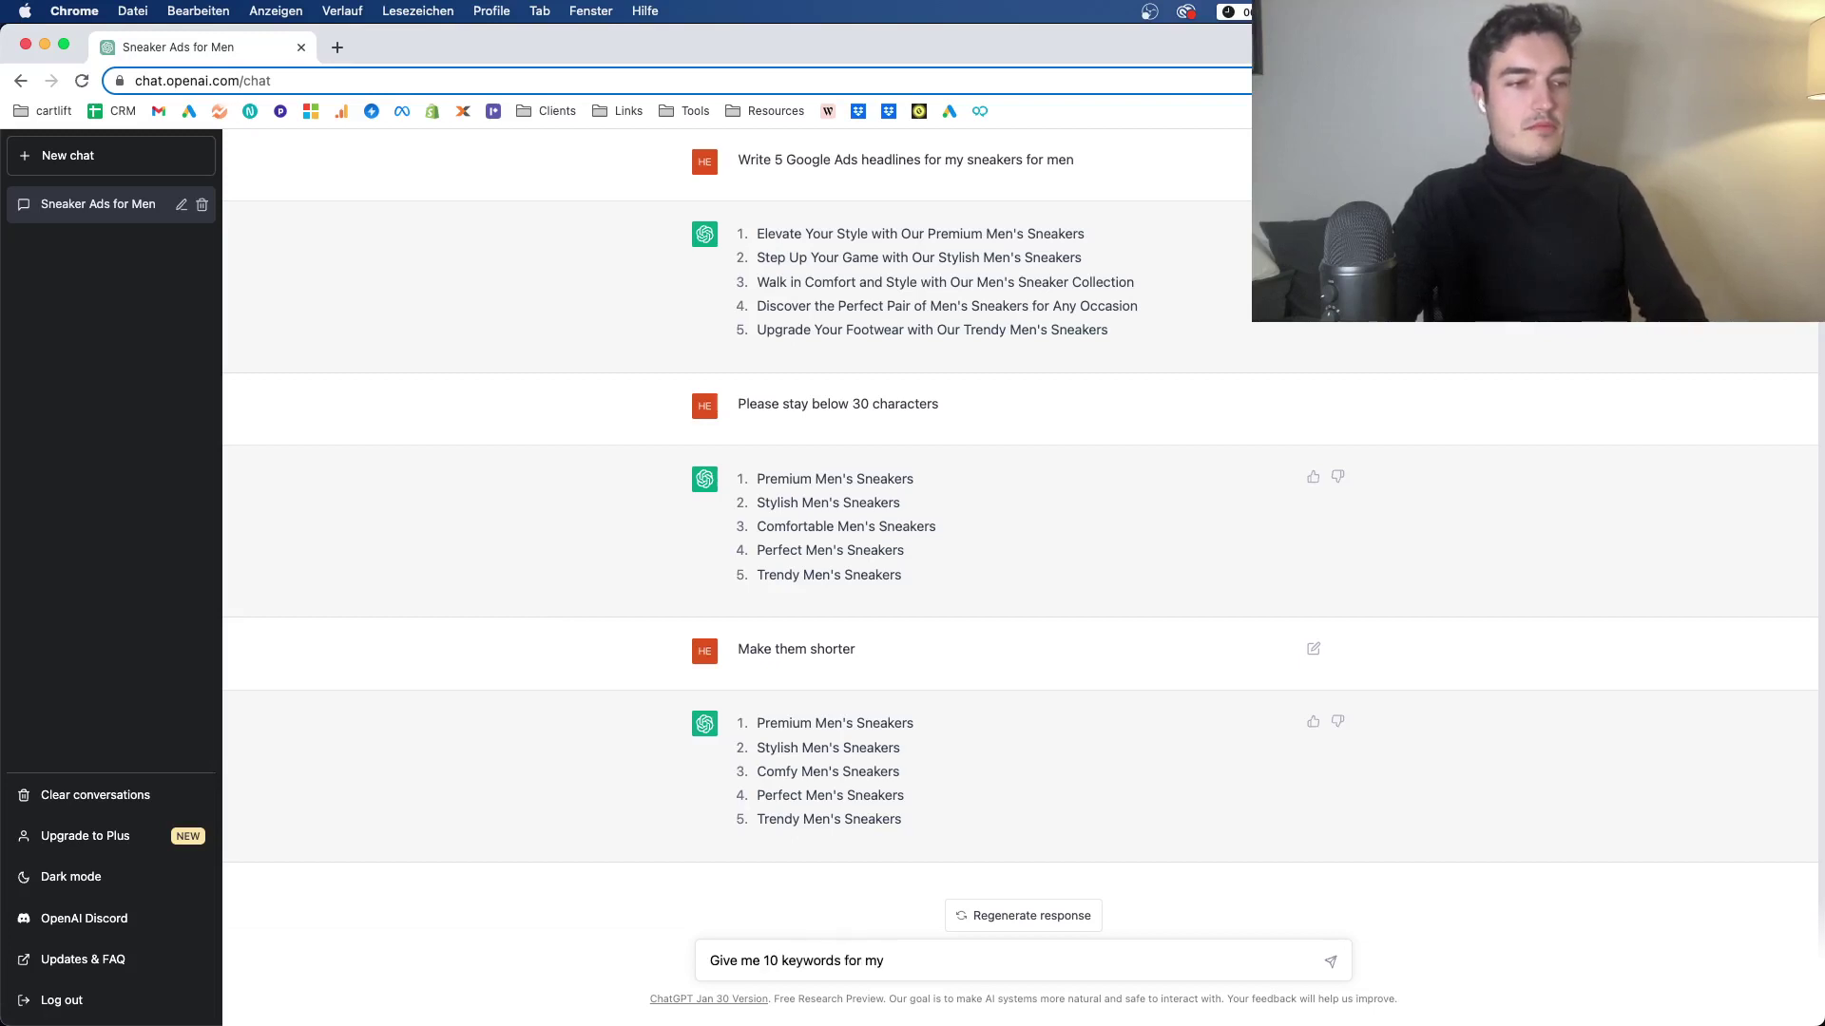
text( sneakers)
key(Return)
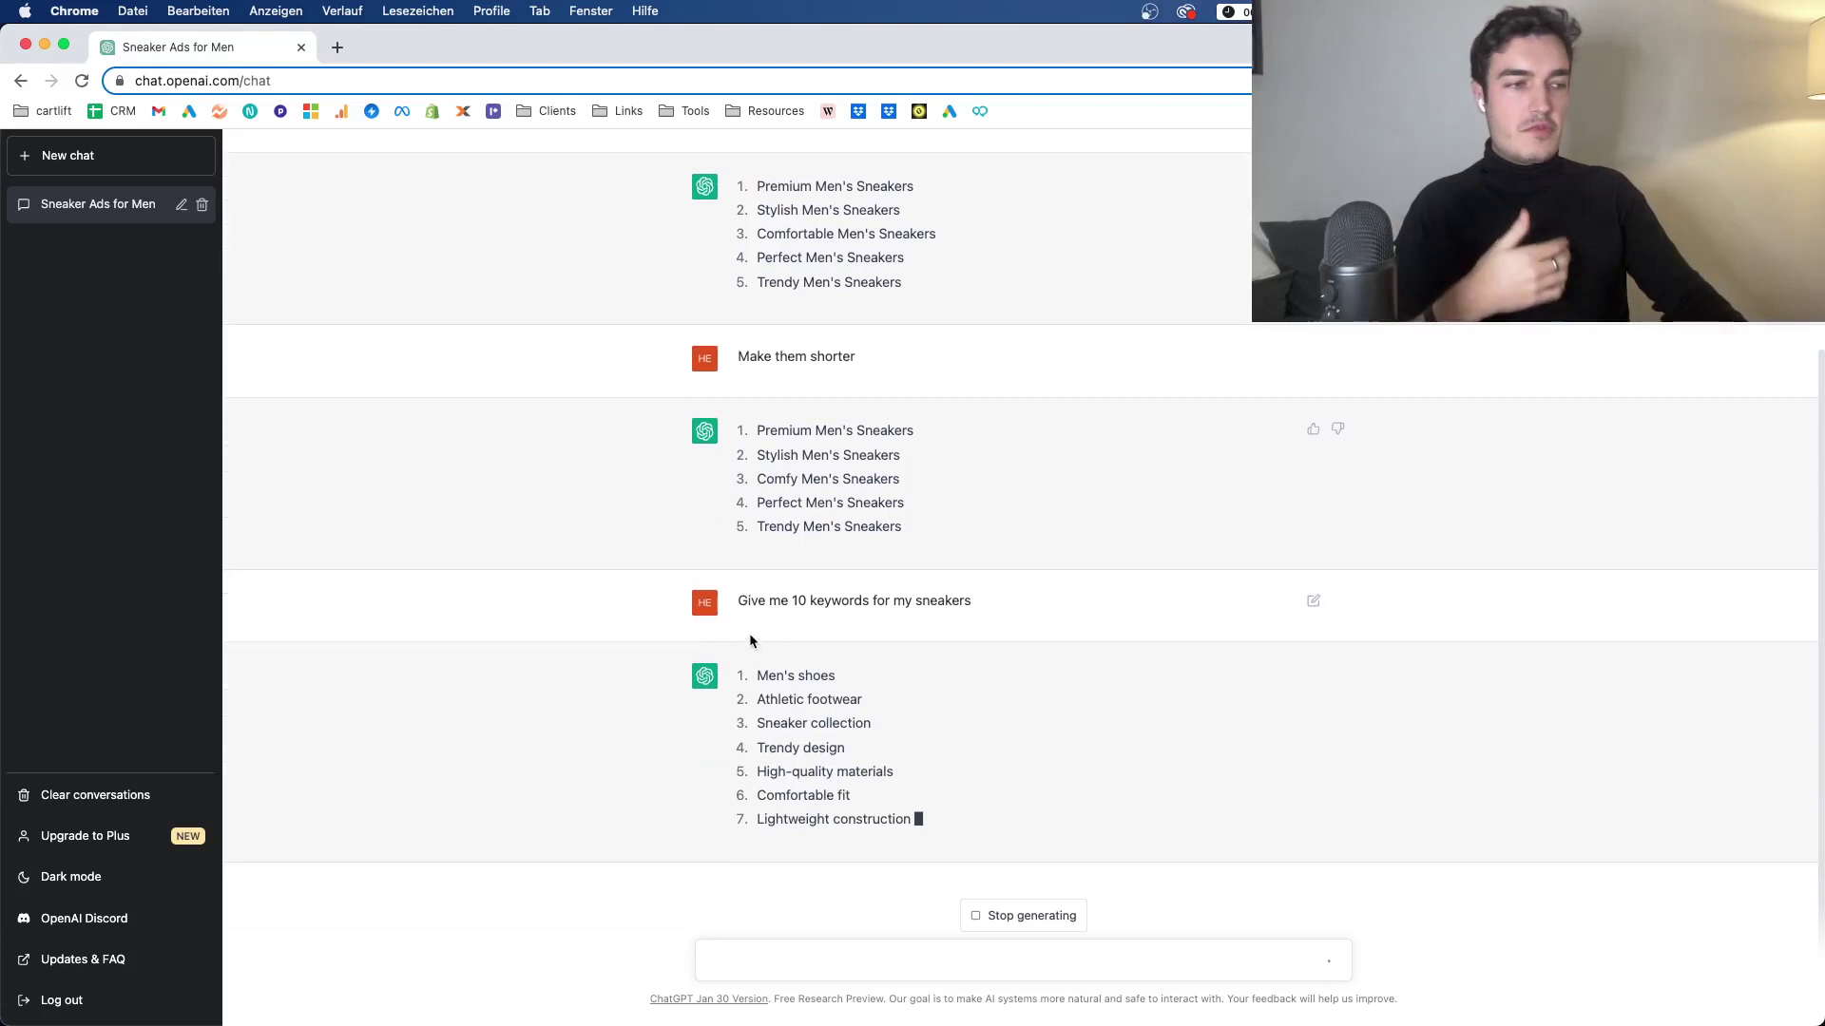
text(Giv)
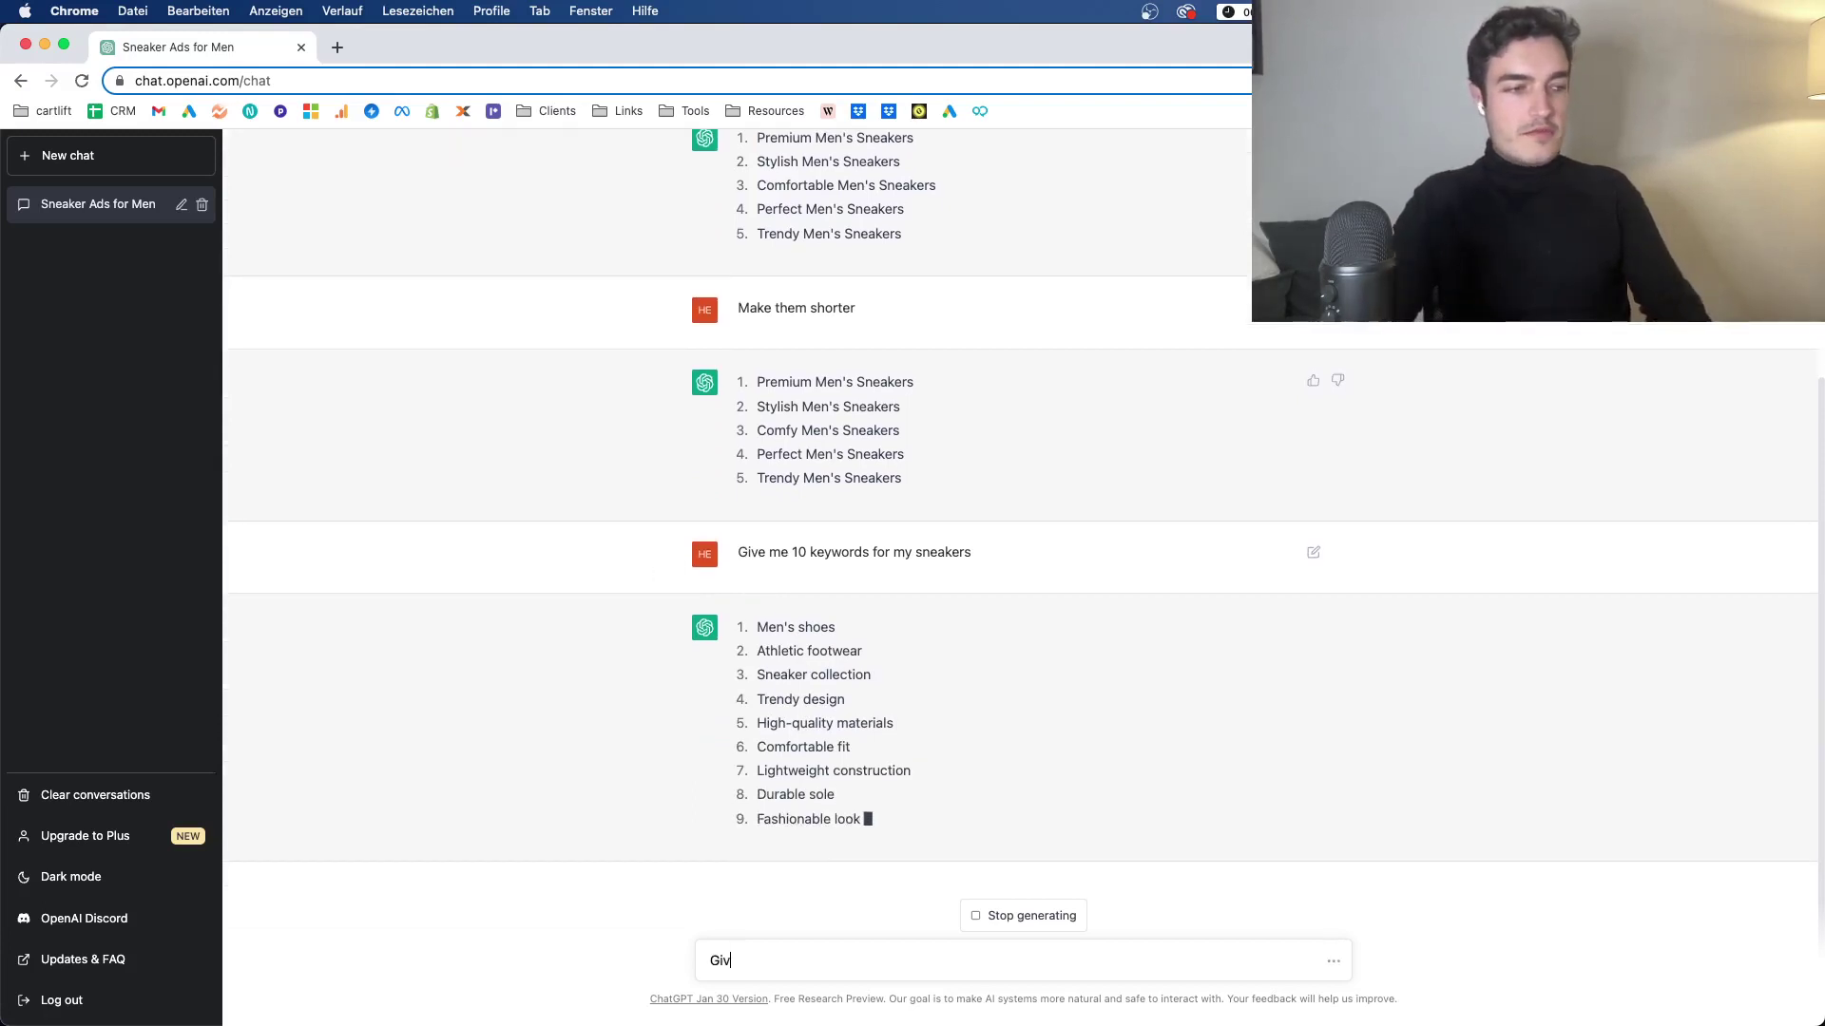
text(e me 10 keywords for m)
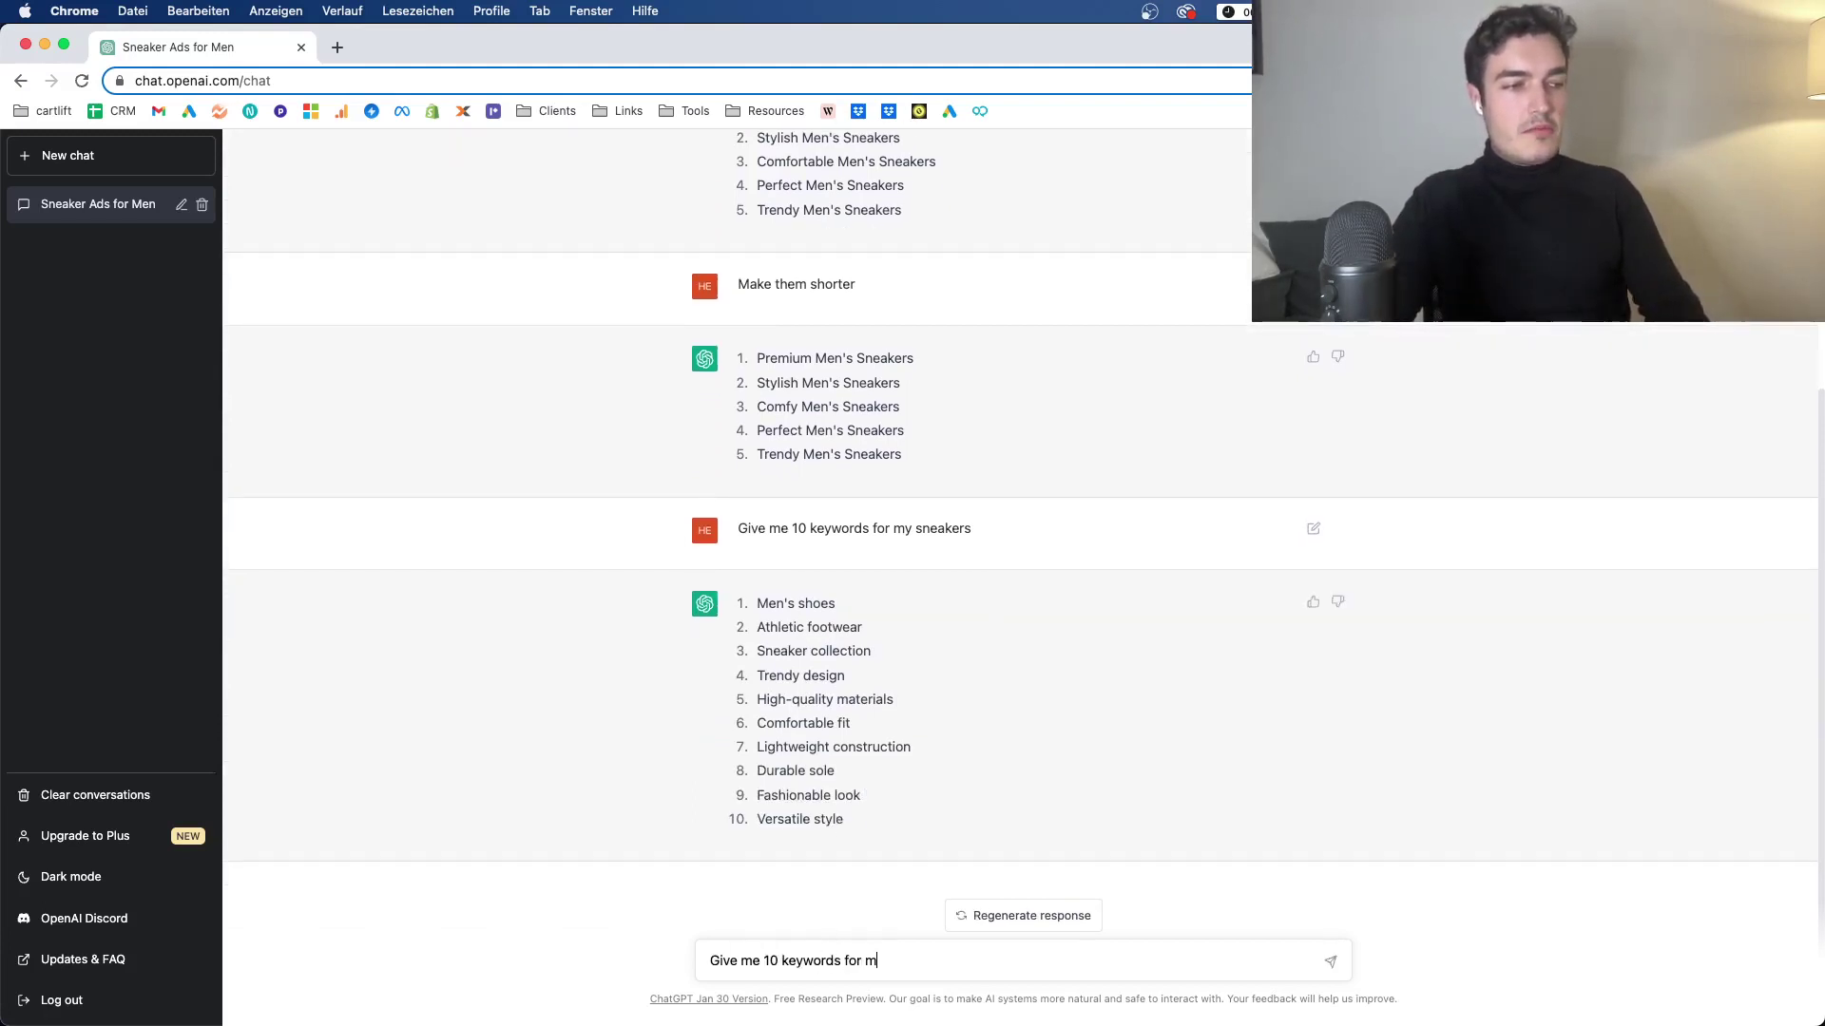
text(y croco)
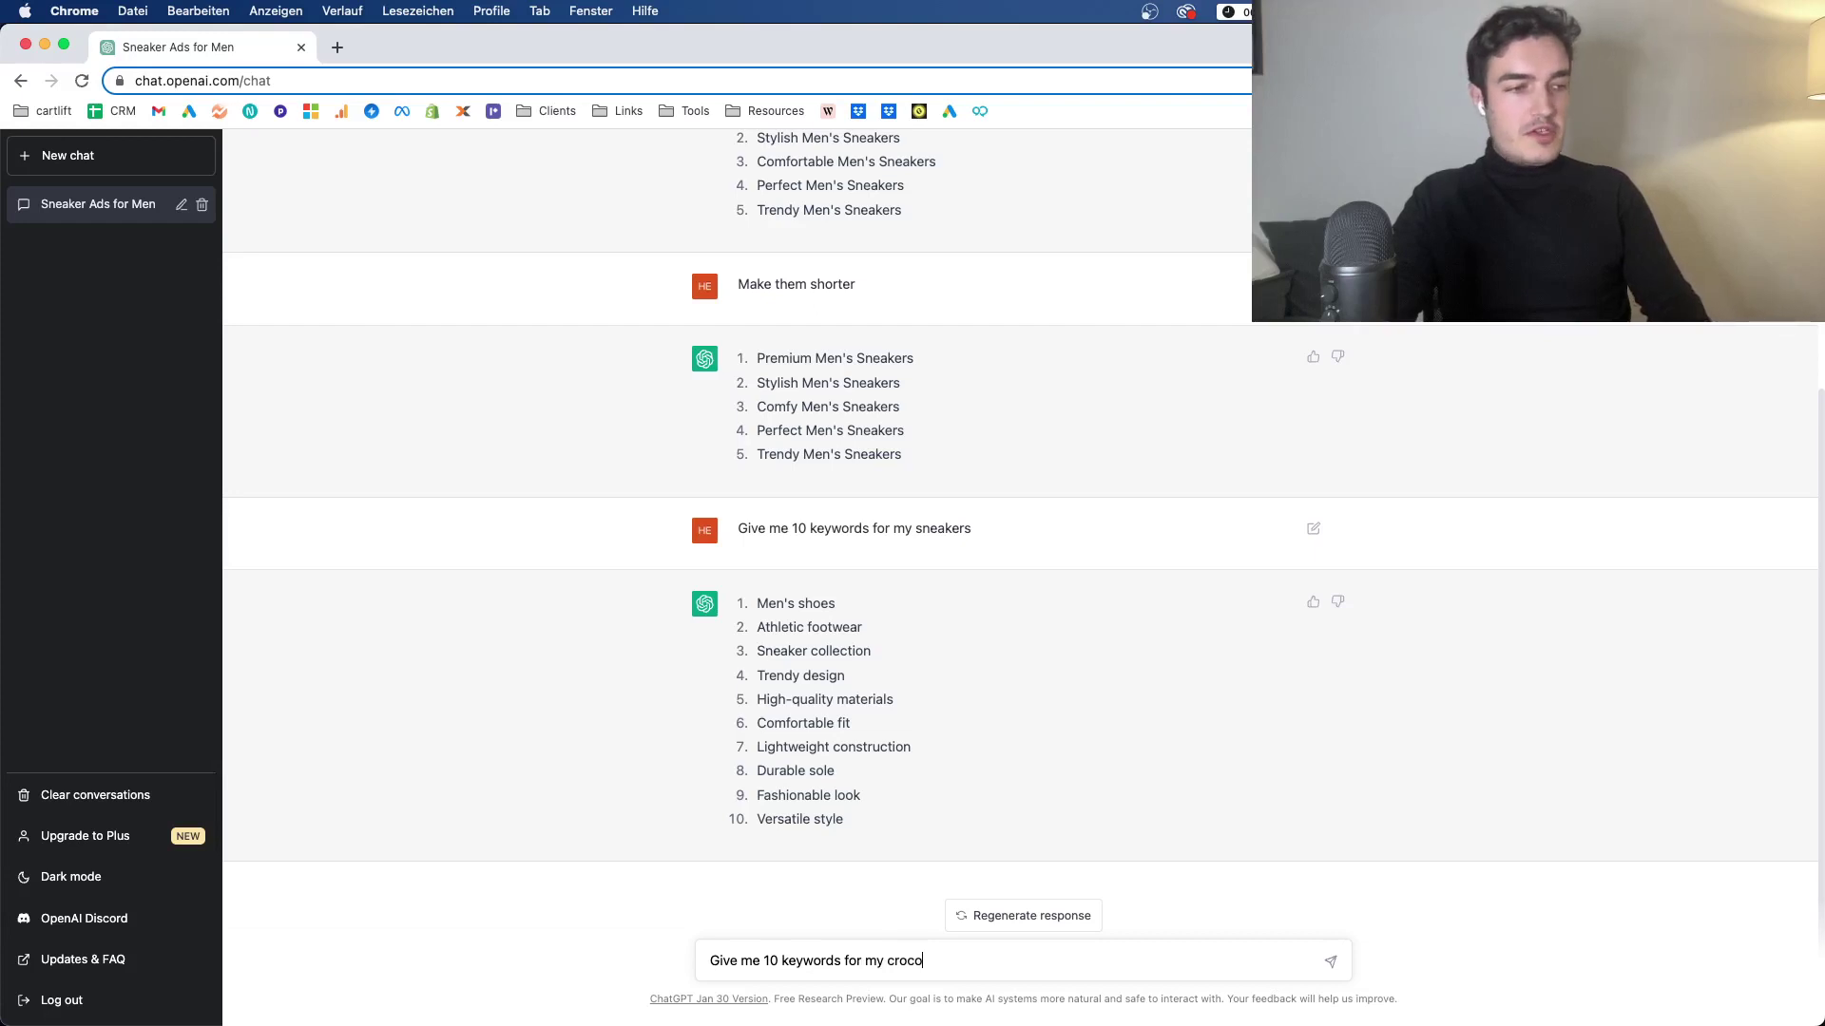
text(dile leather boots for men)
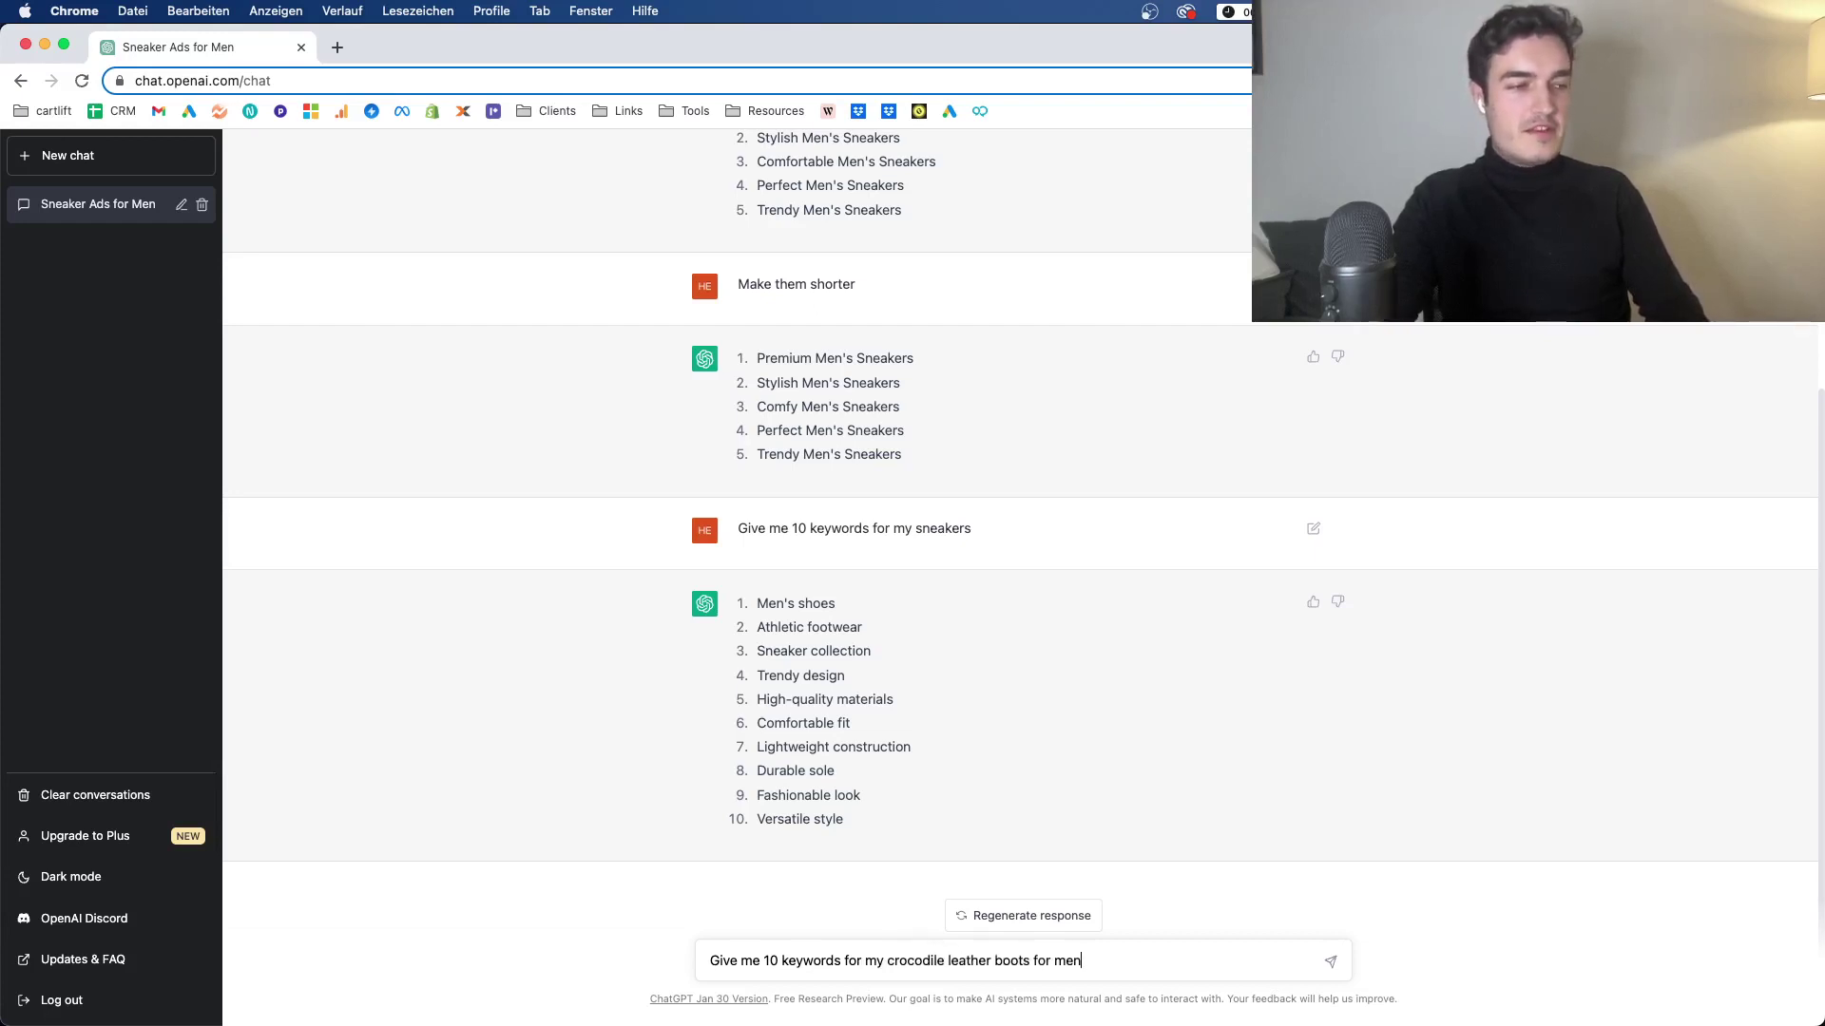
Send the crocodile leather boots keyword request and compare 'Durable sole' against the sneakers prompt.
key(Return)
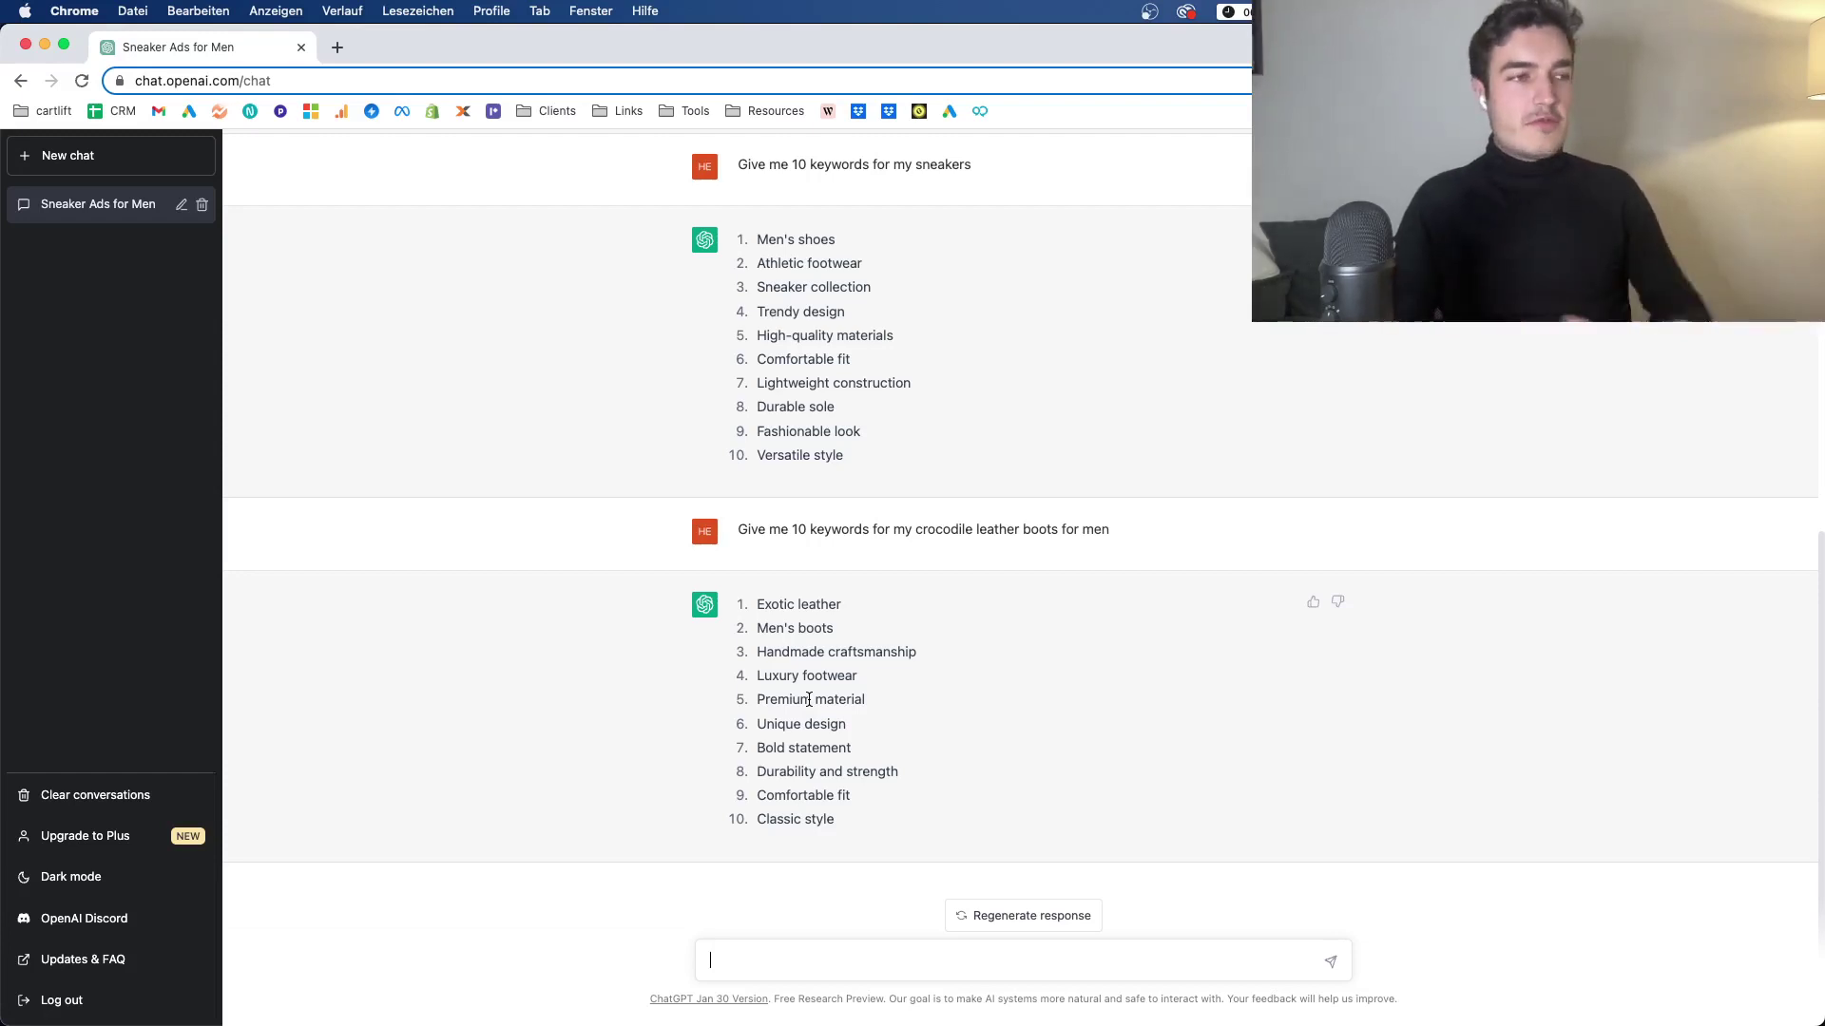
drag(840, 407, 757, 413)
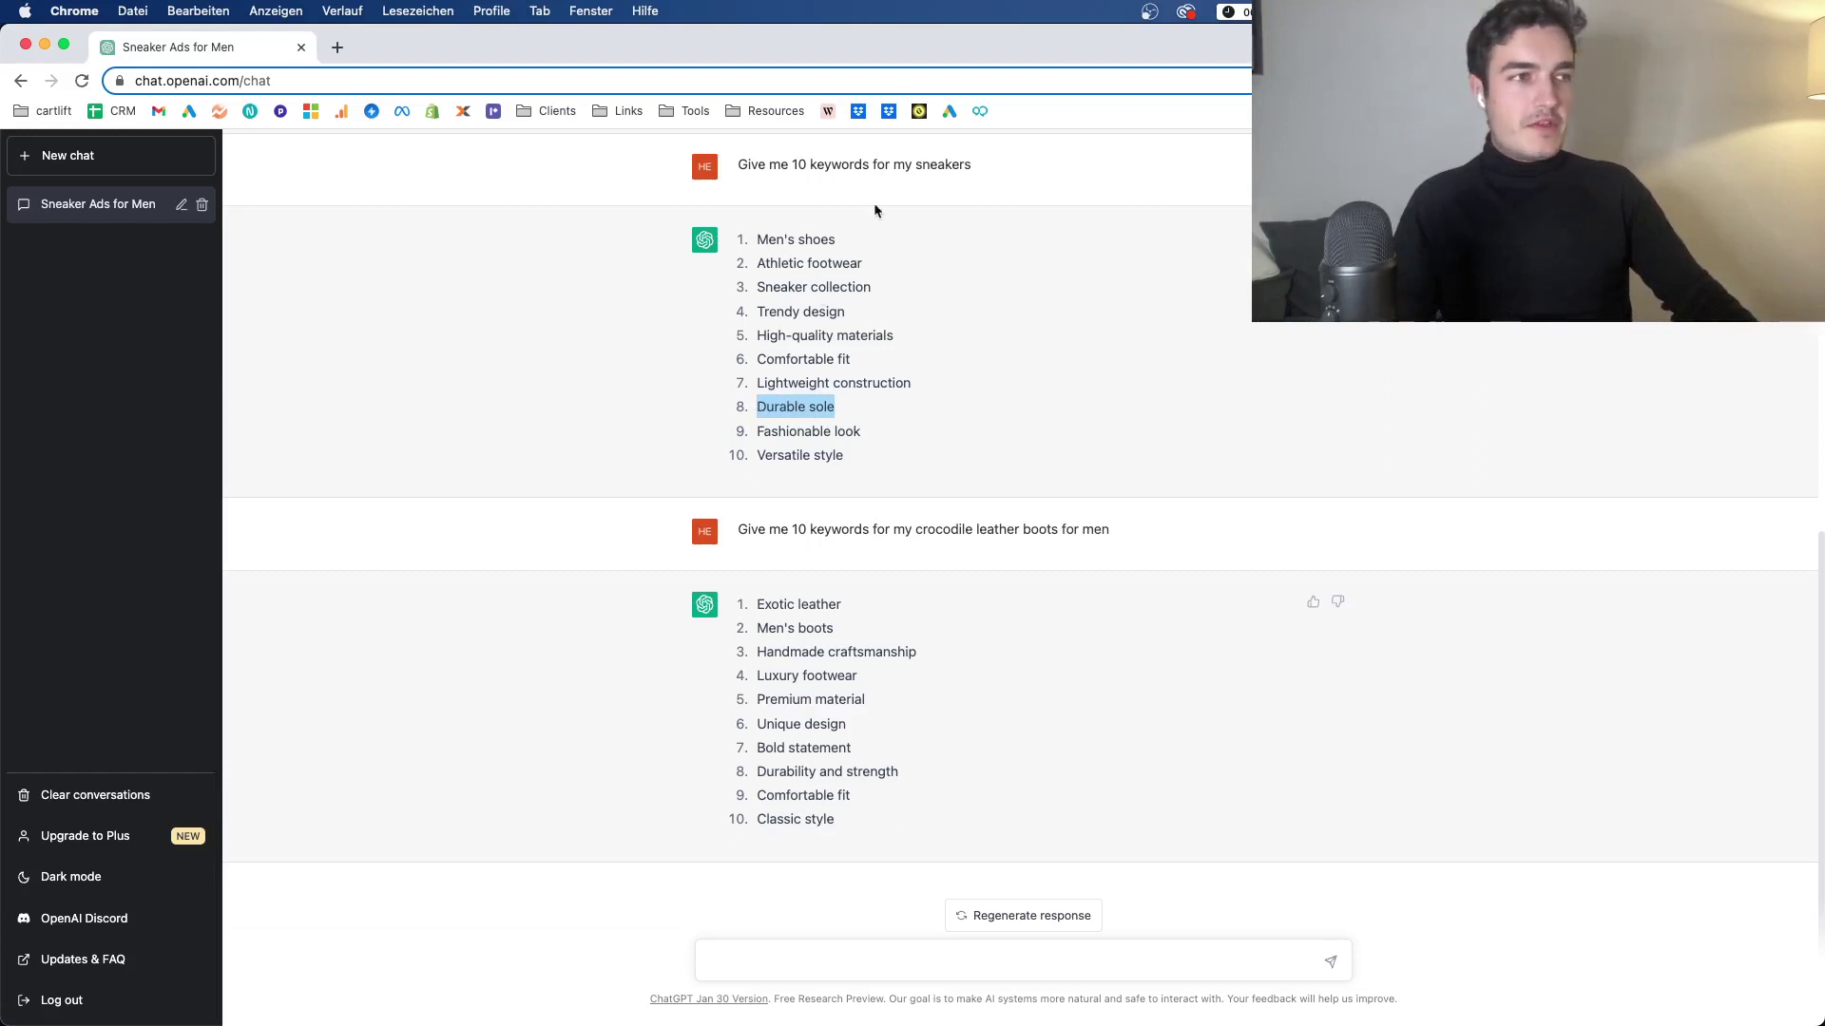
drag(975, 166, 864, 162)
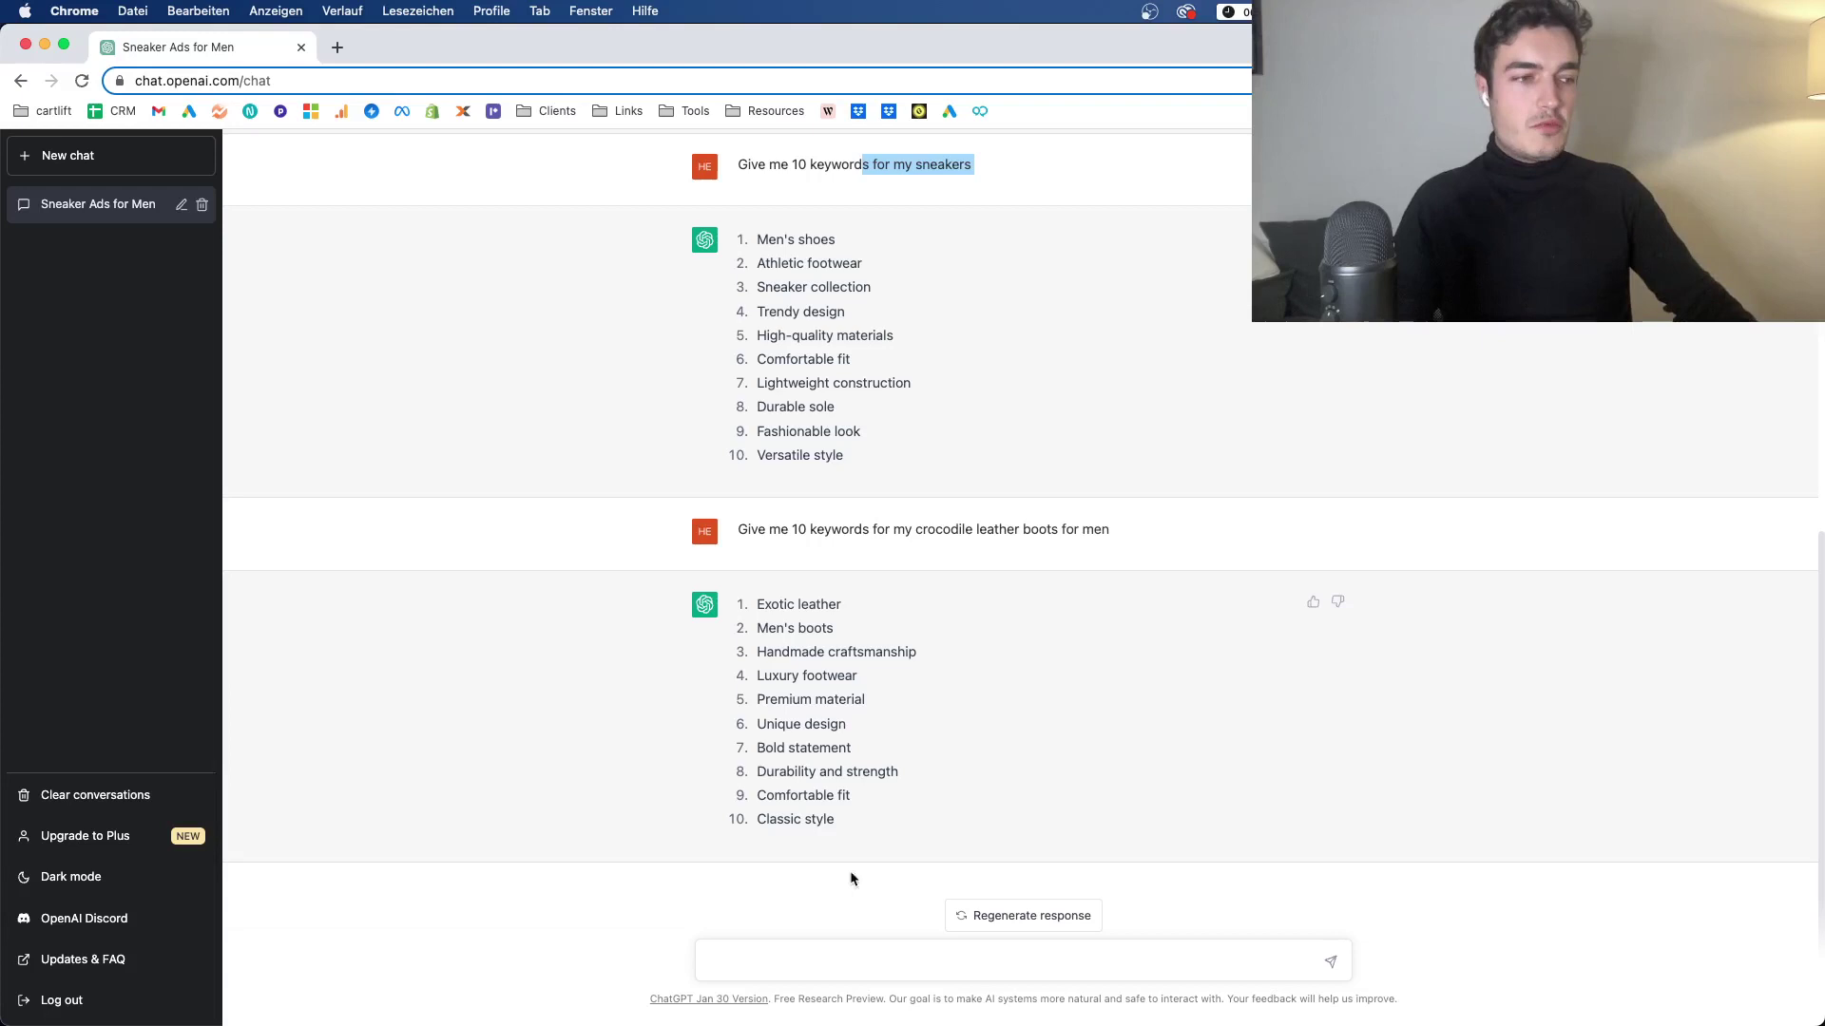
click(812, 961)
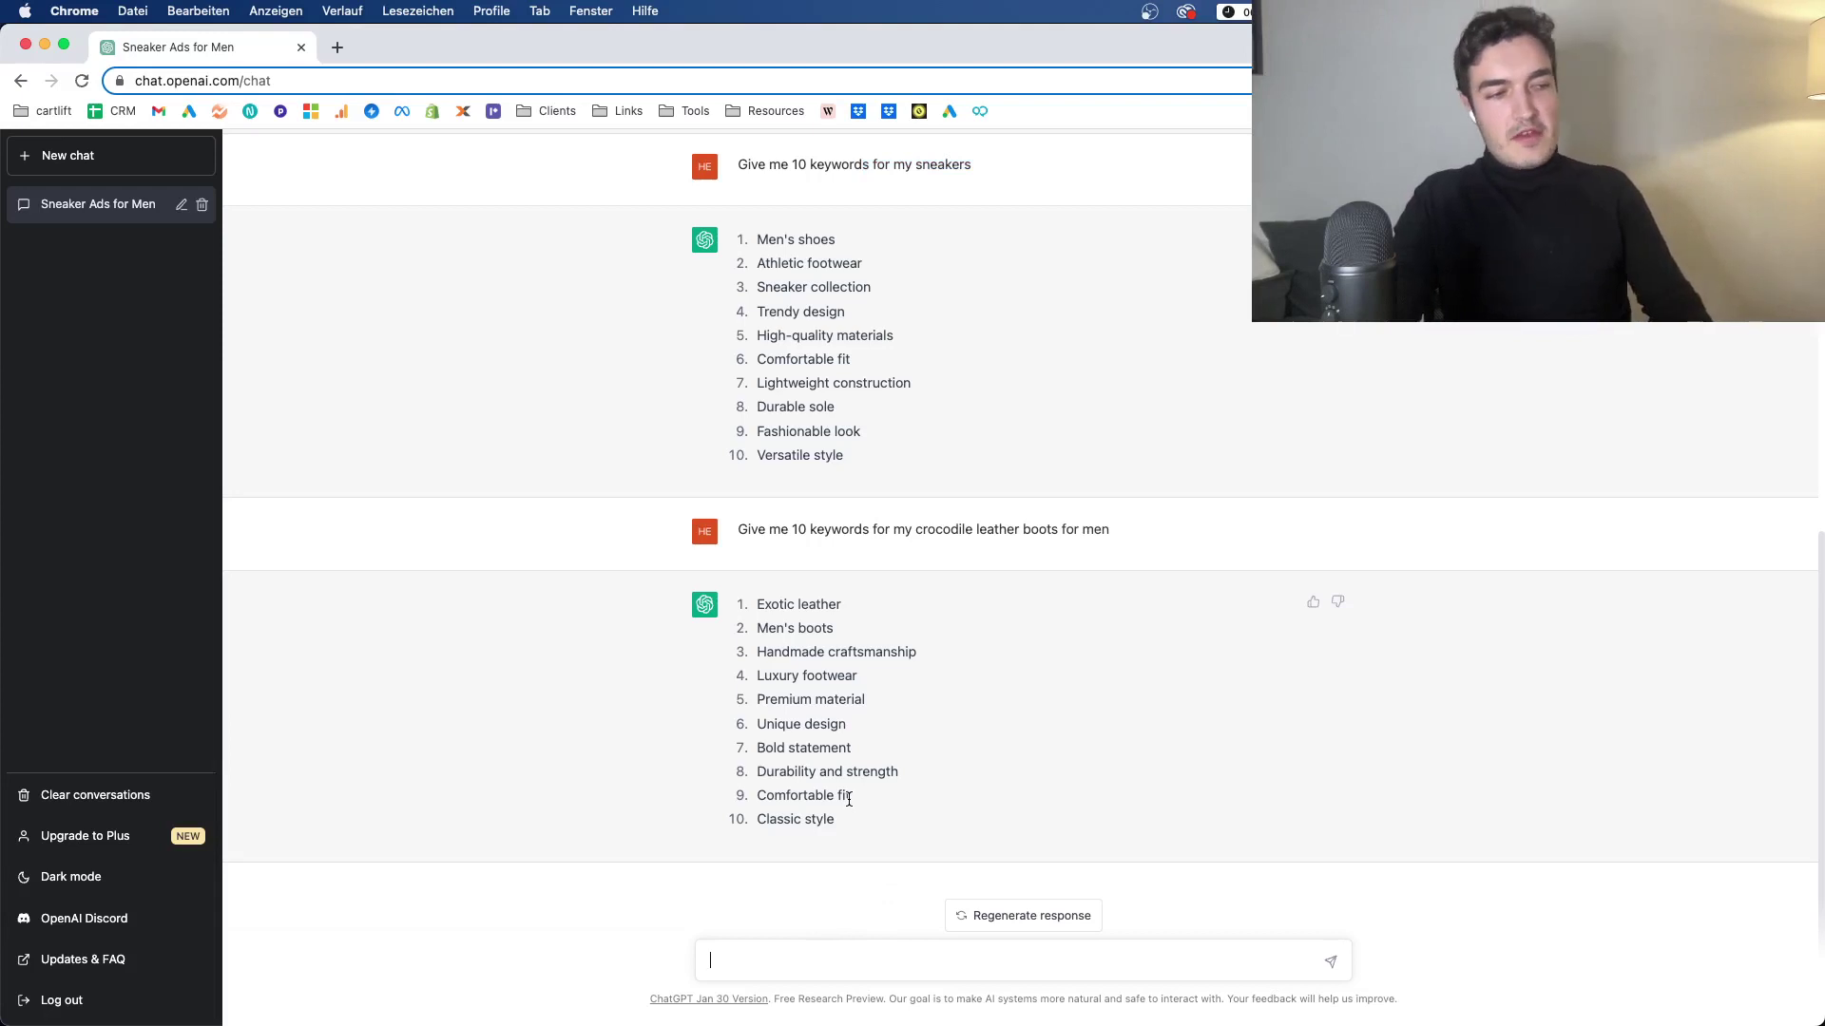
Ask for 10 typical negative keywords for the sneakers, like Used, Cheap and Fake.
text(Give me 10 typ)
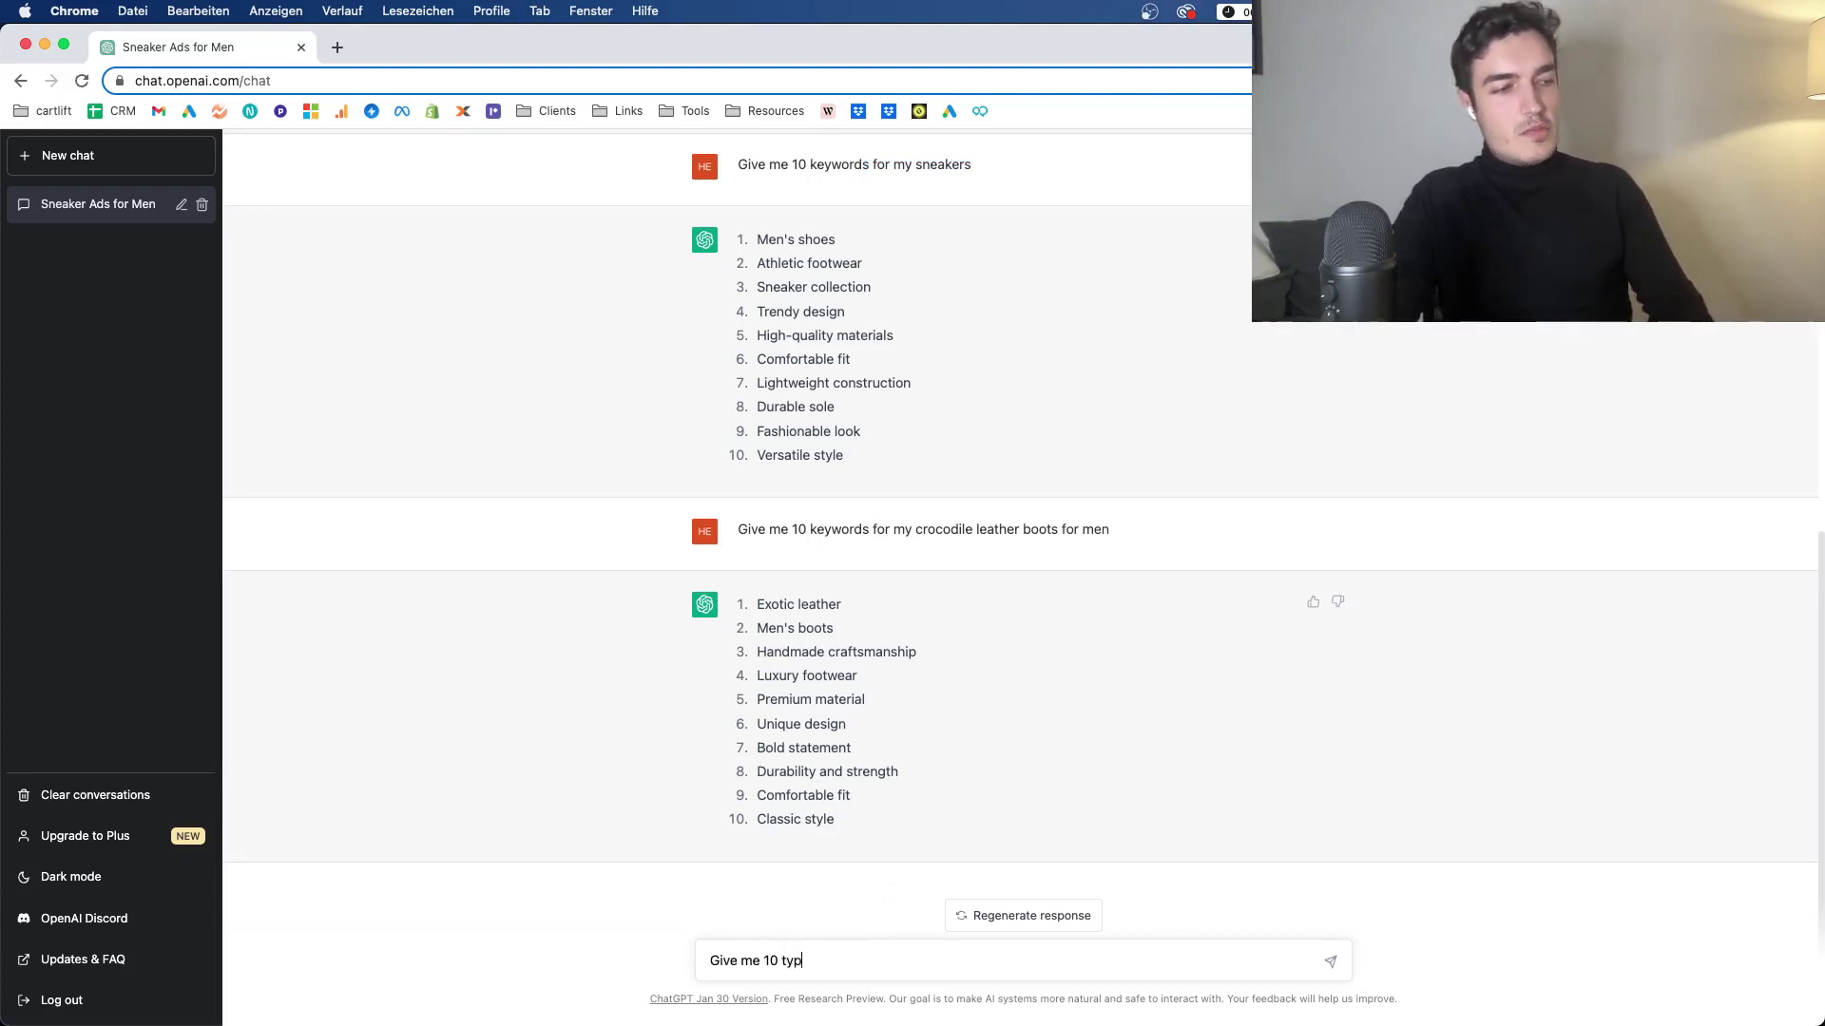
text(ical negative keywords for my)
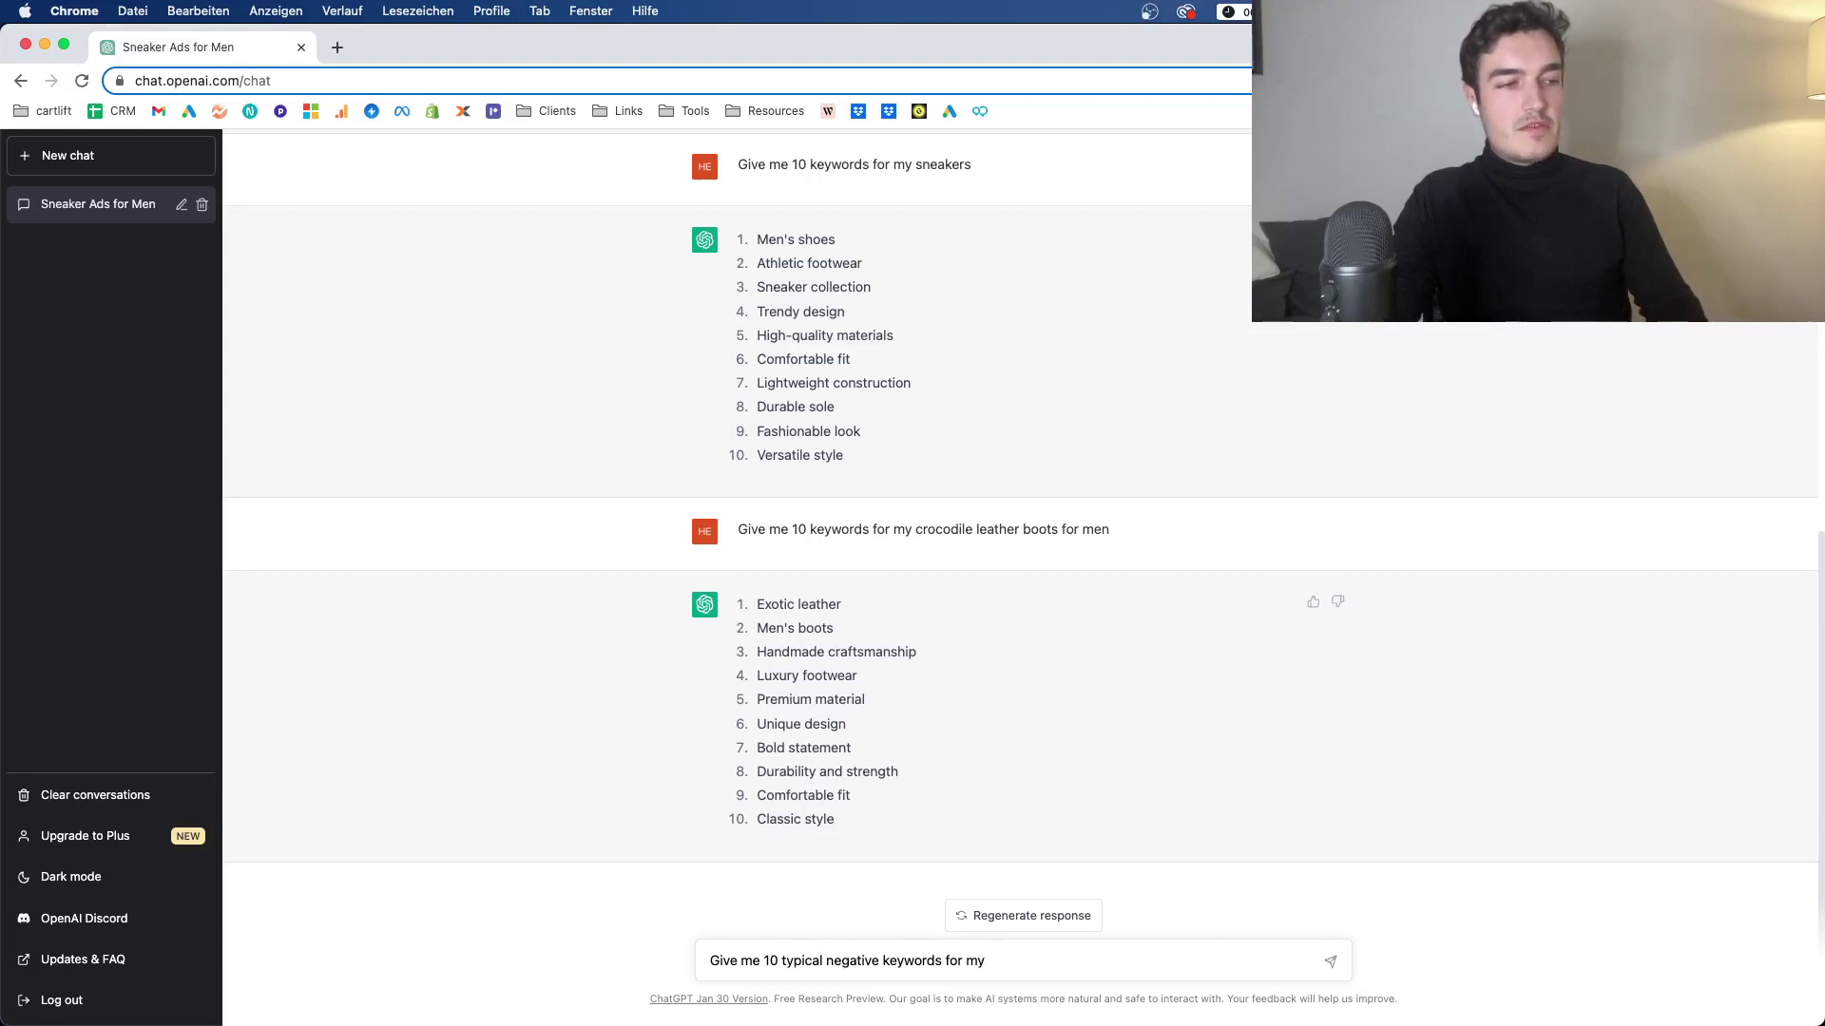
text( sneakers)
key(Return)
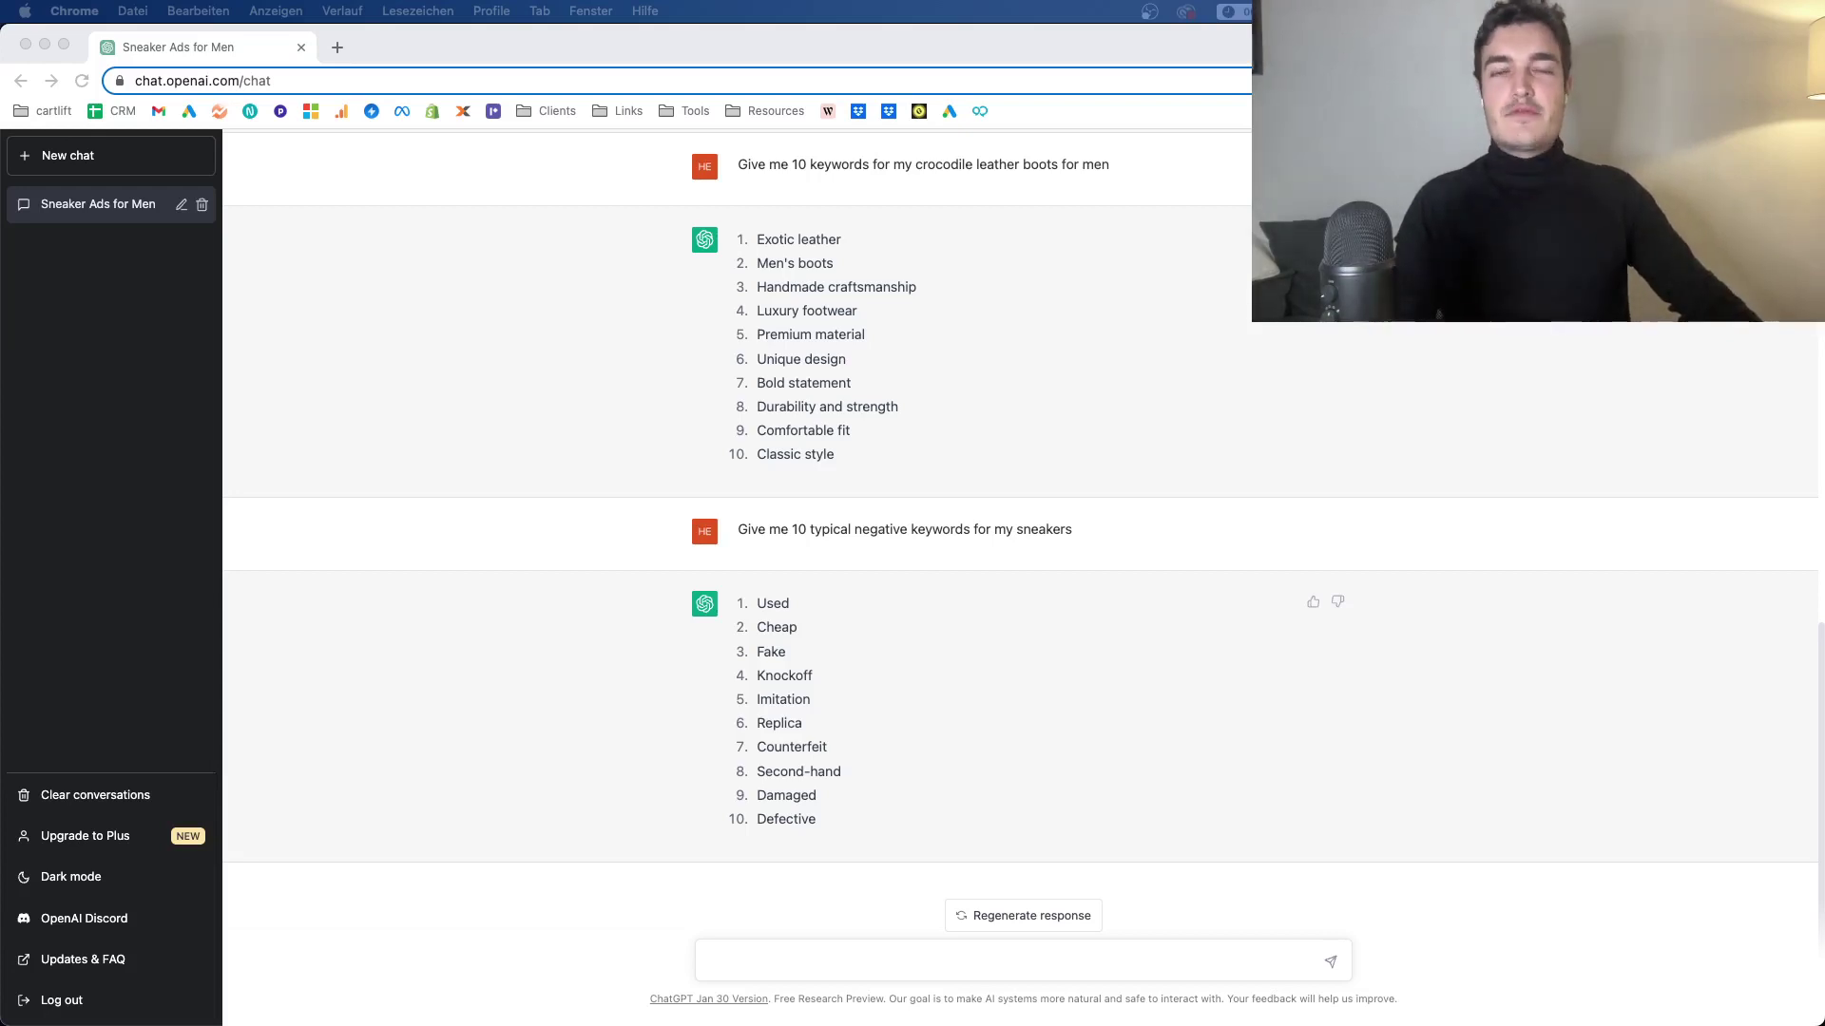
Ask for a Google Ads account structure for a male sneaker store spending $10,000 monthly.
click(739, 953)
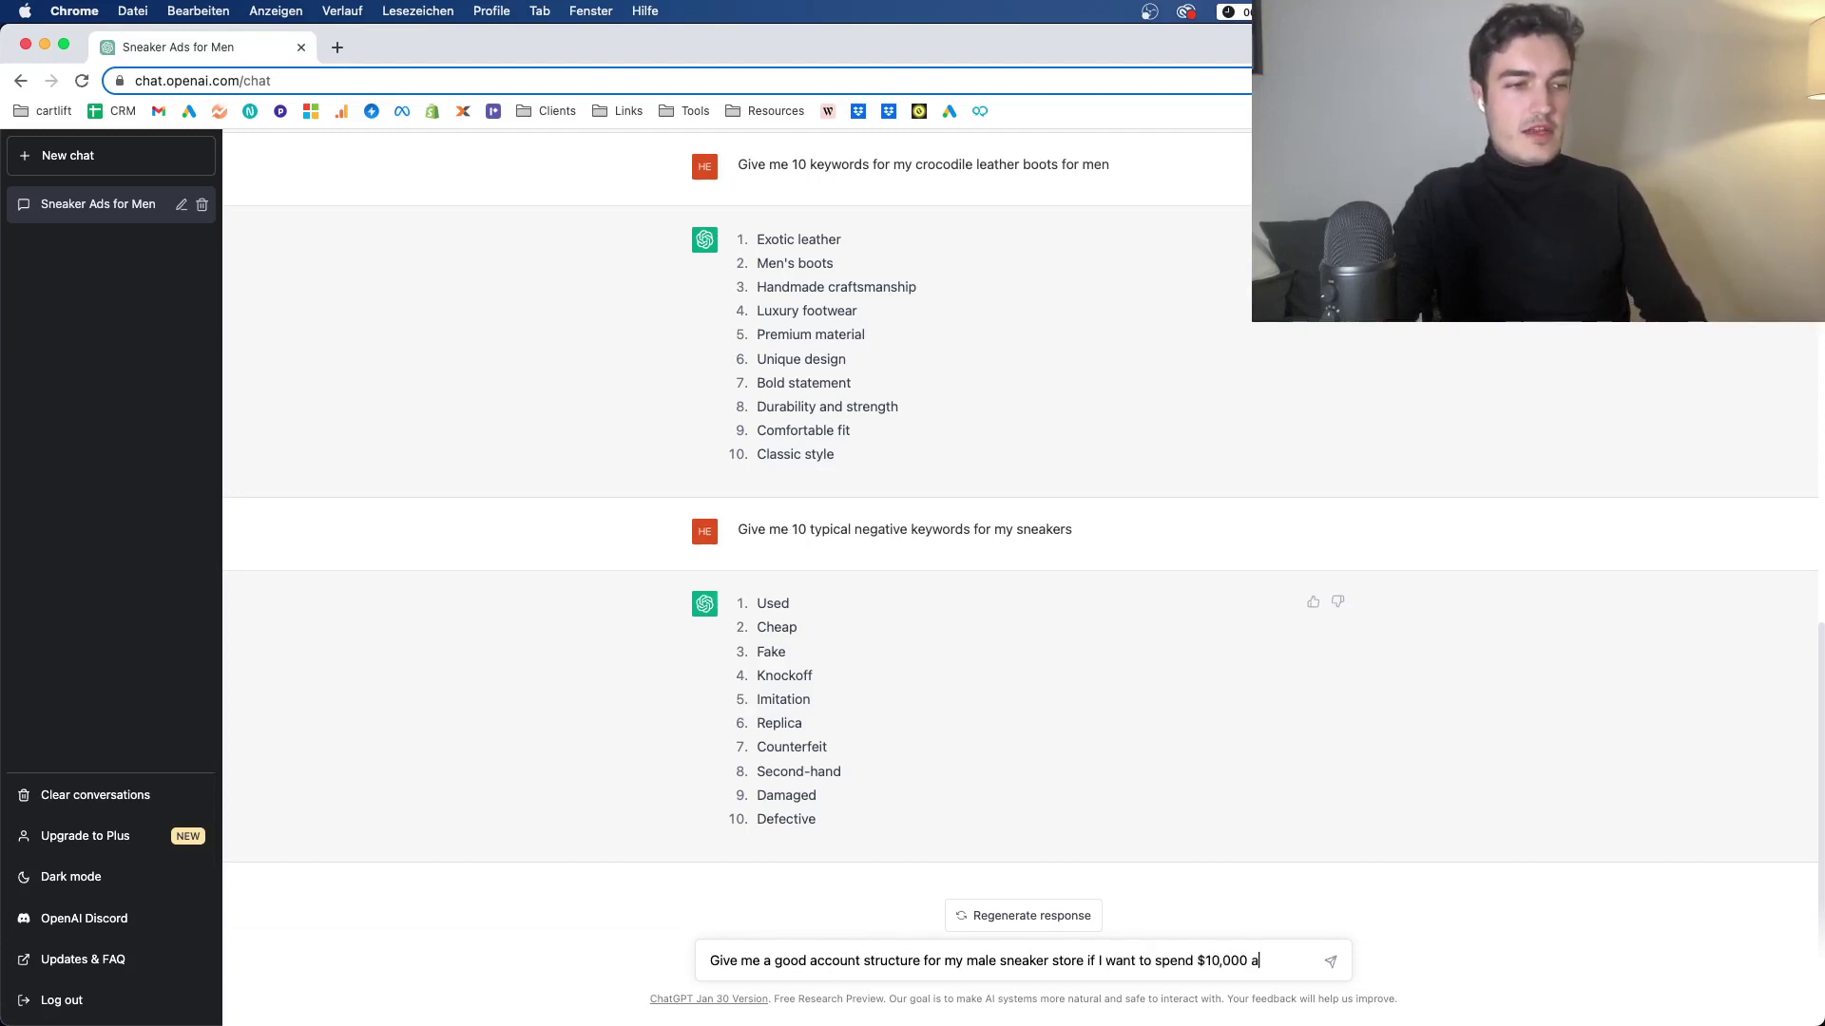
text(Googl)
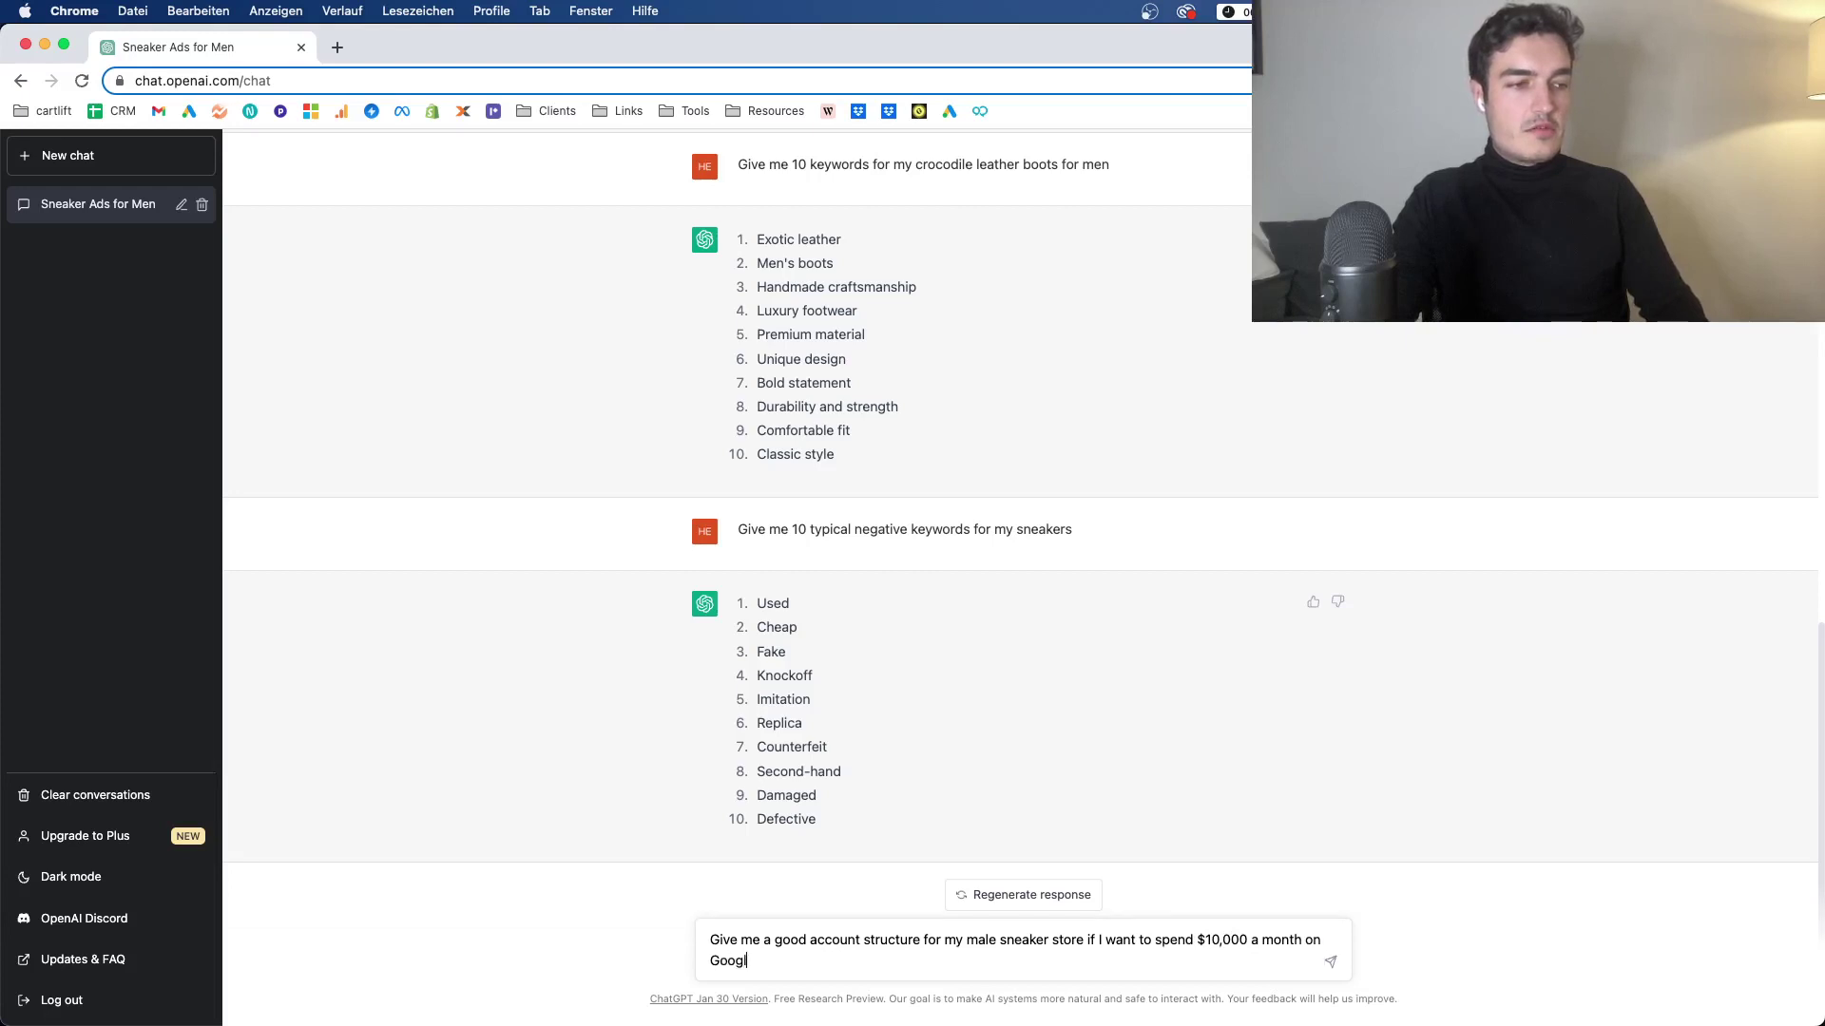
text(e Ads)
key(Return)
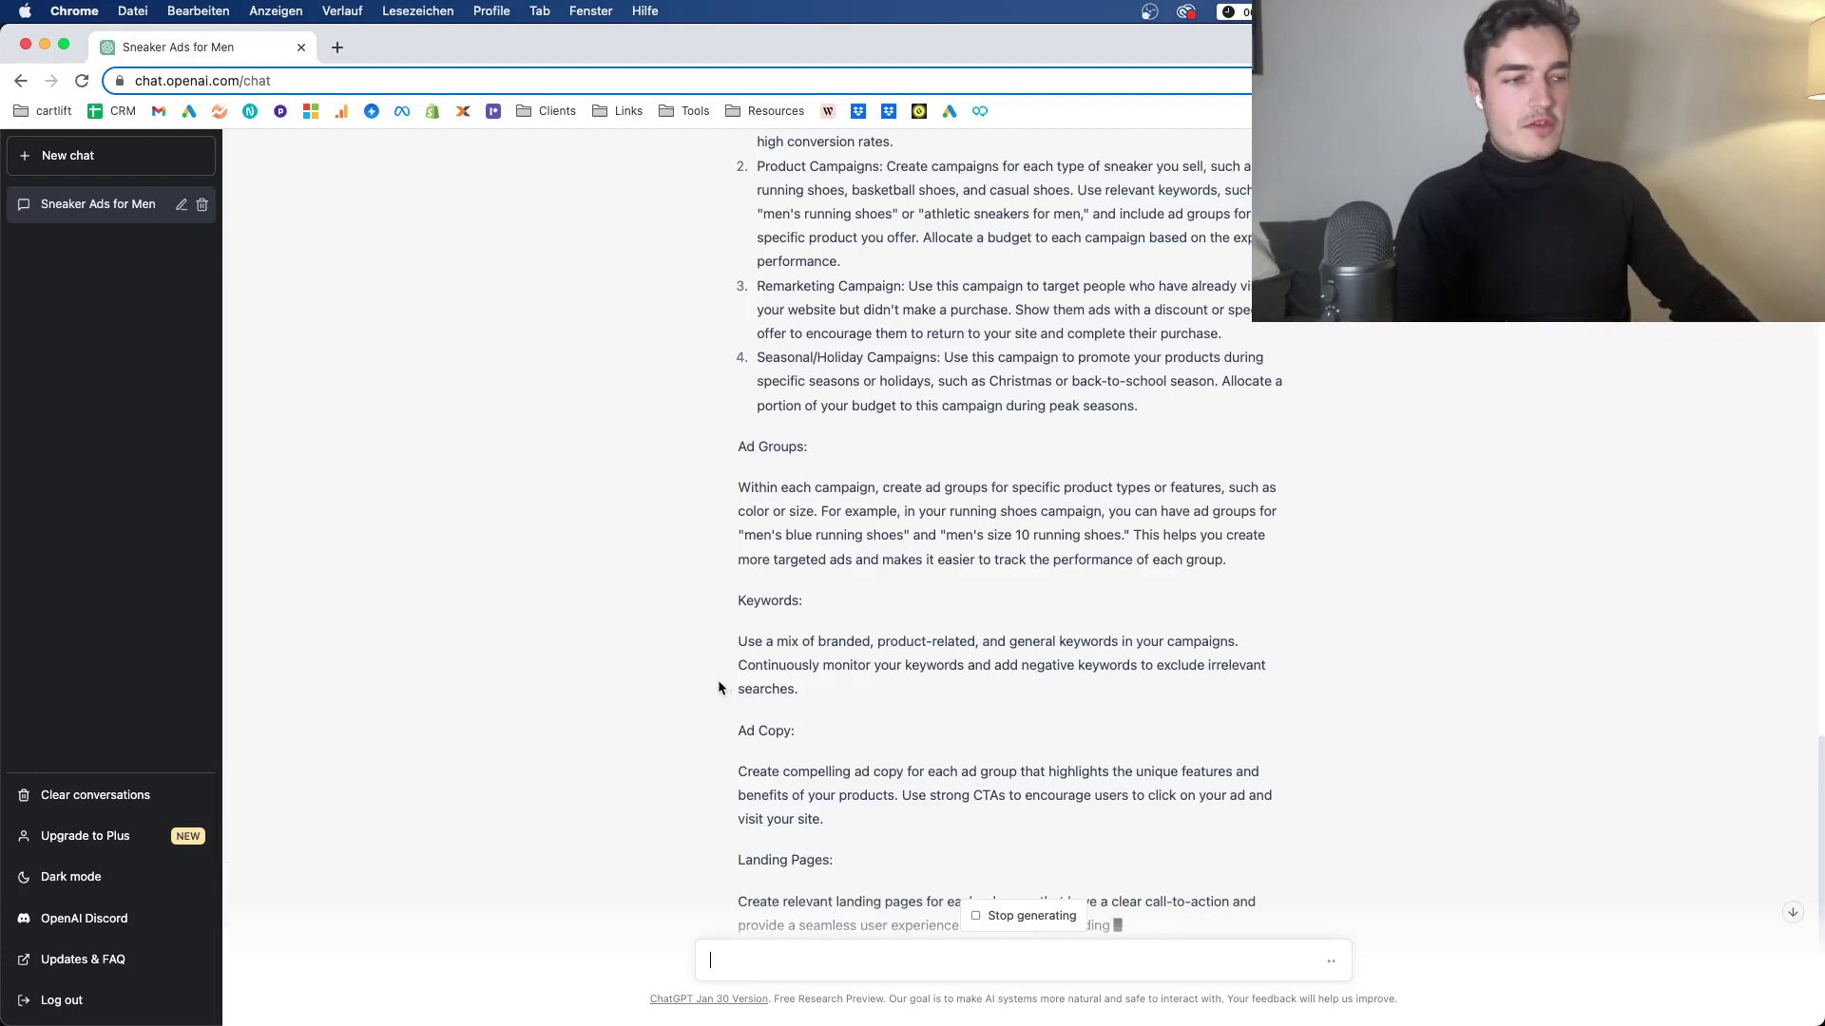
Request a good budget split for all the different campaigns.
text(Suggst)
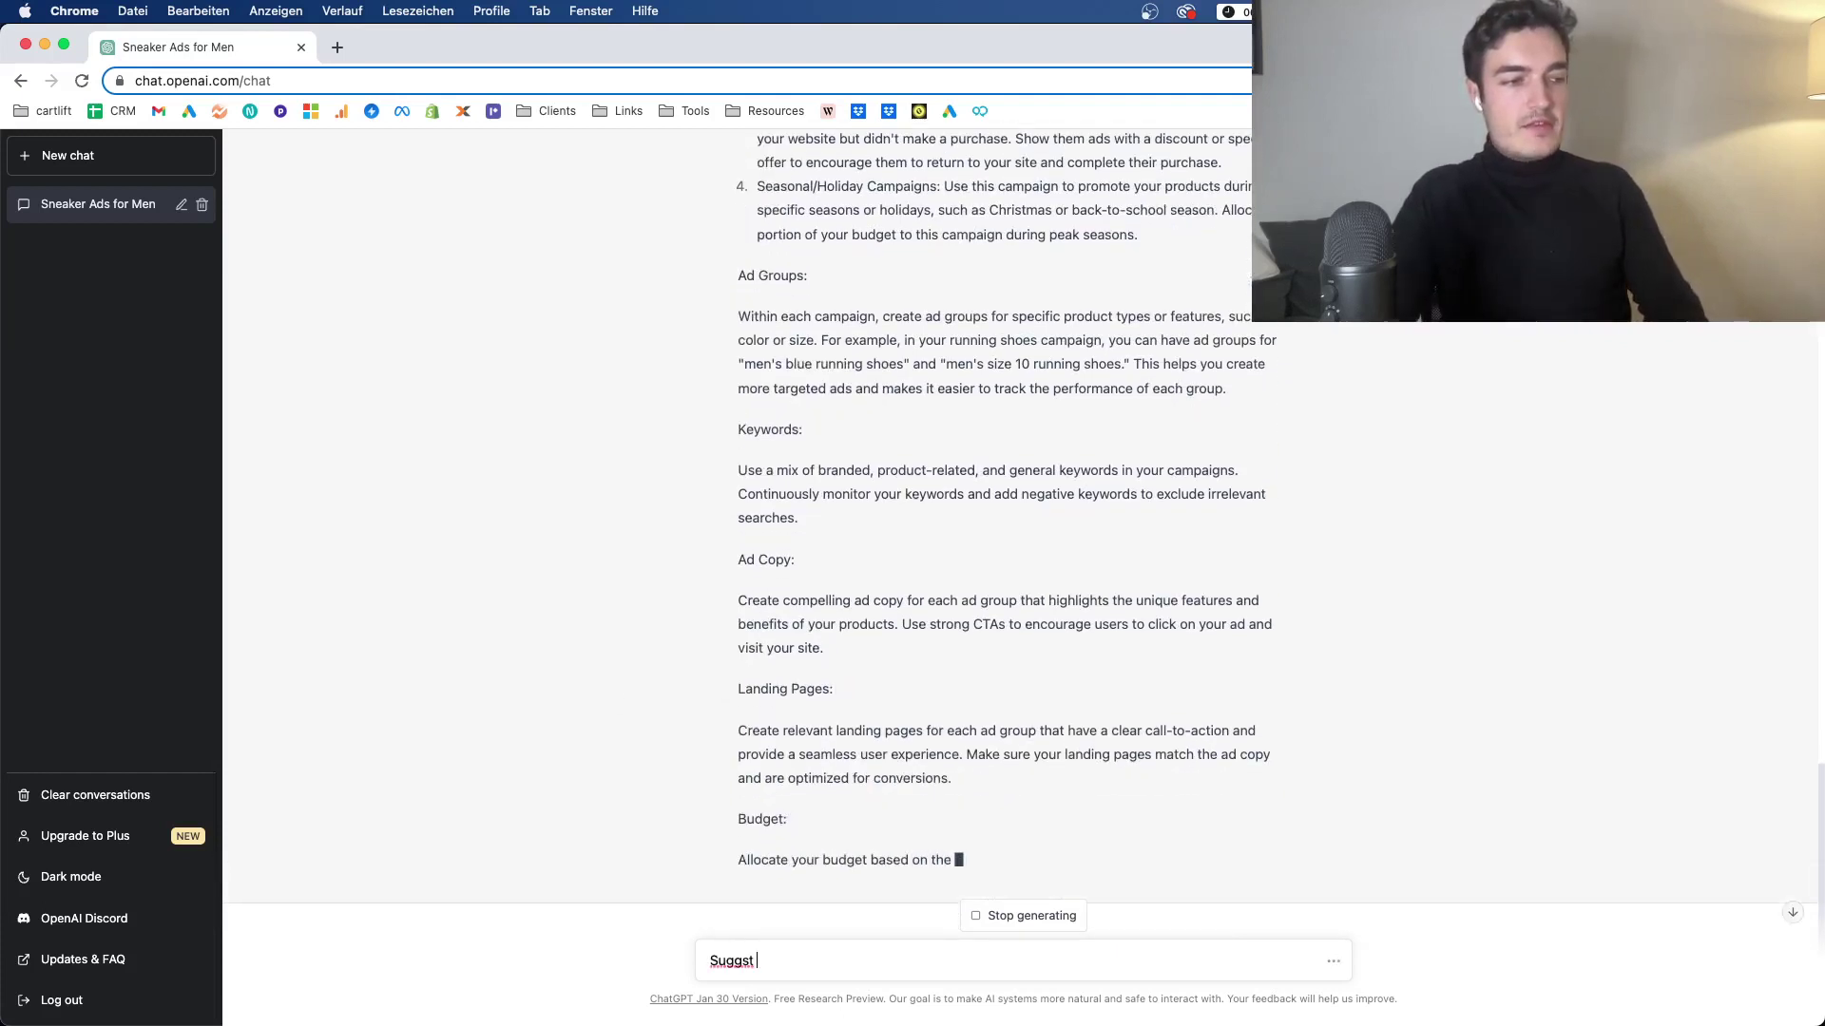
key(BackSpace)
text(est)
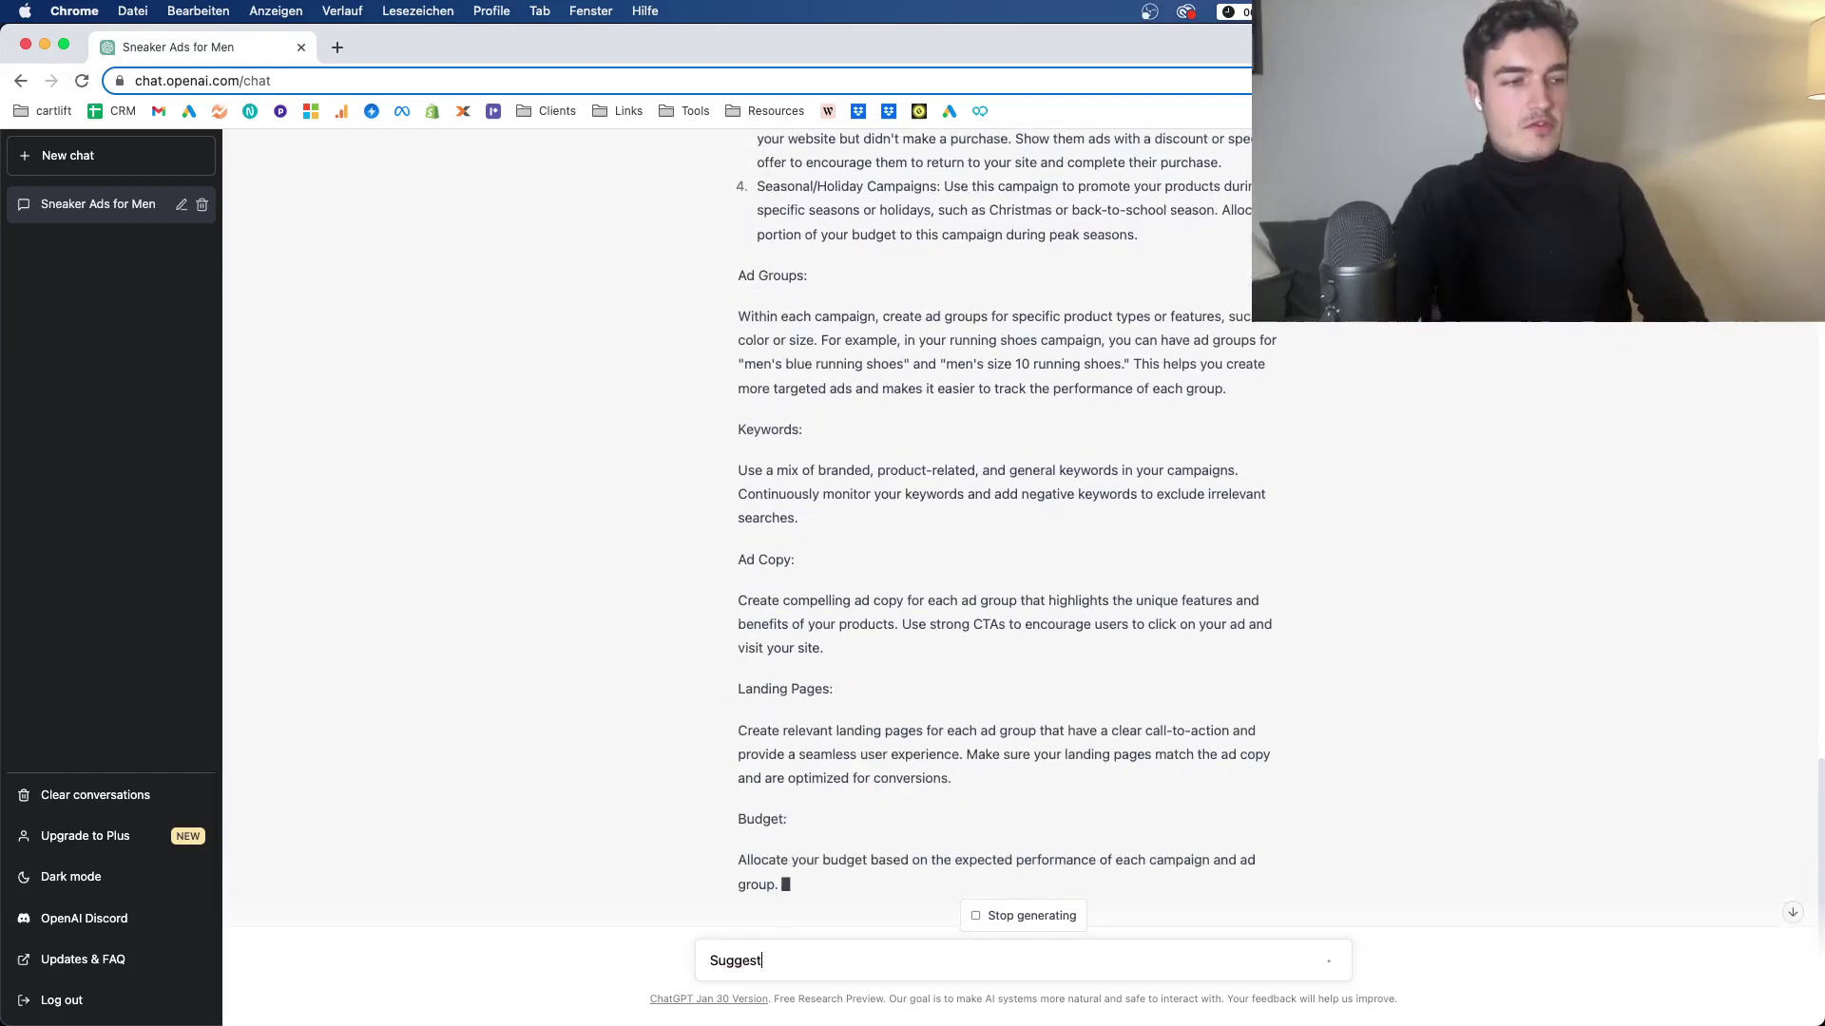
text( a good budget split)
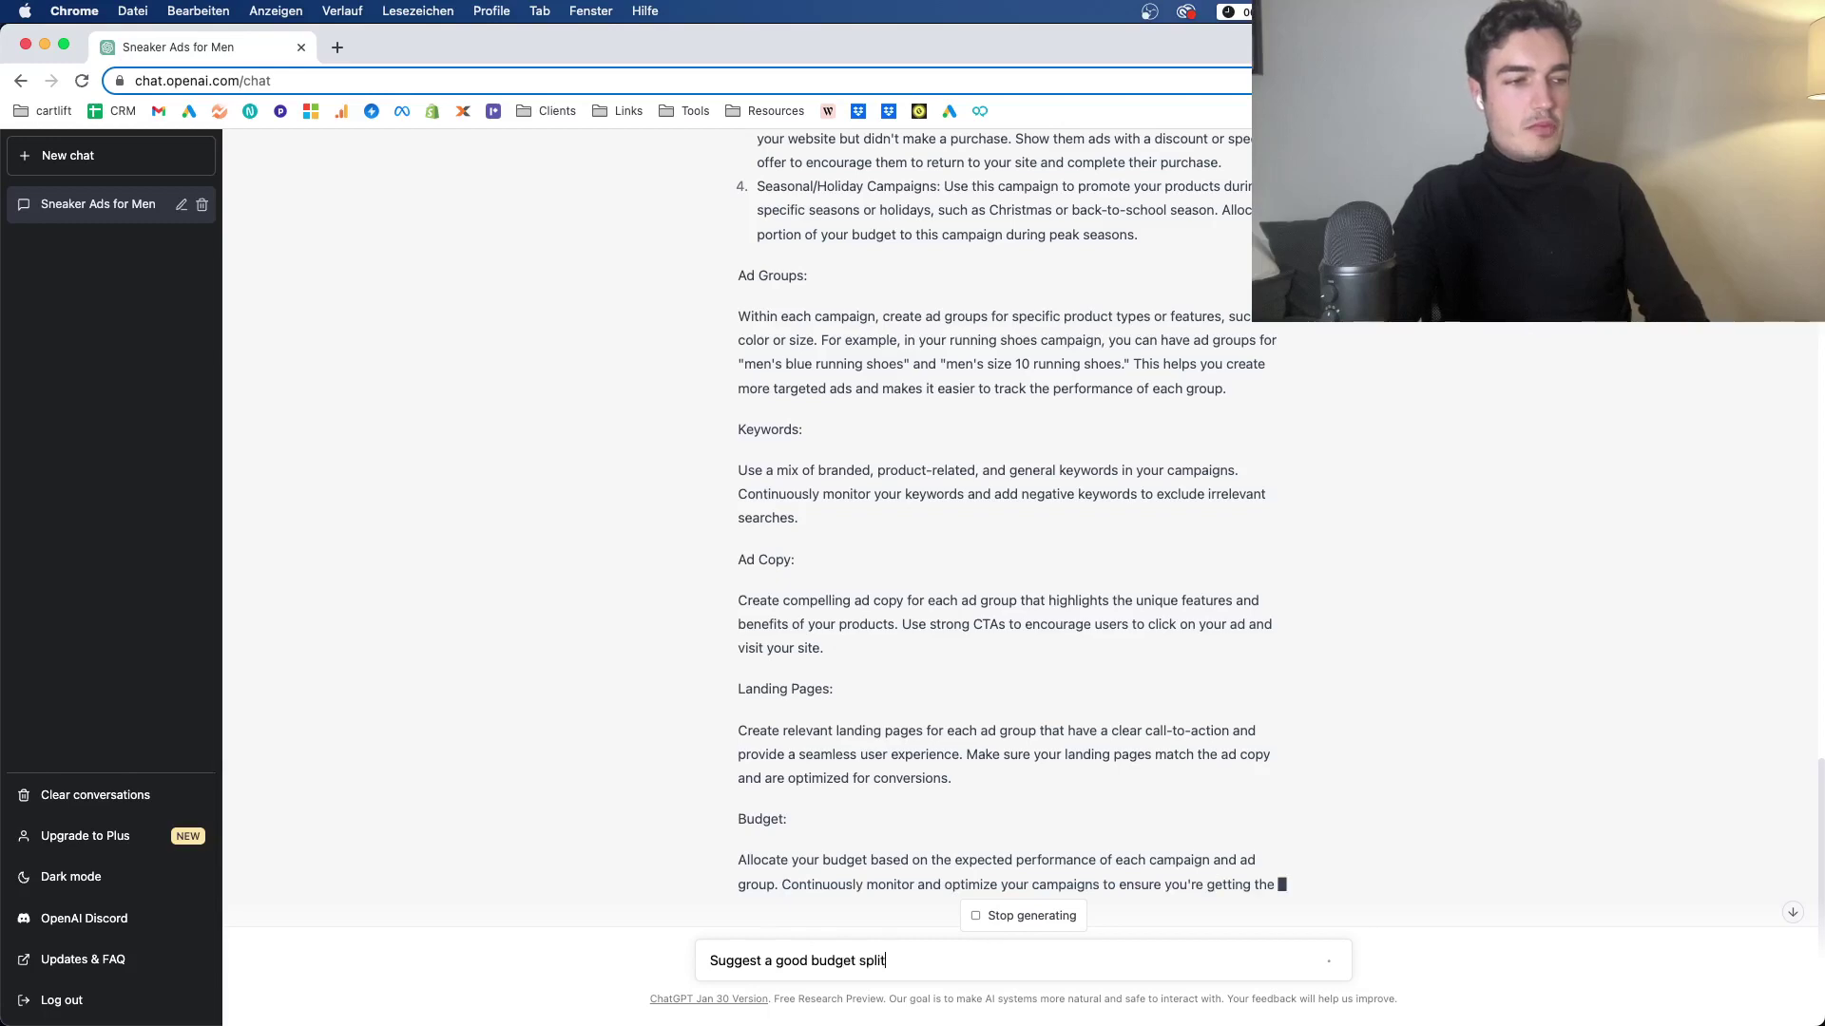
text( for all the different campaigns)
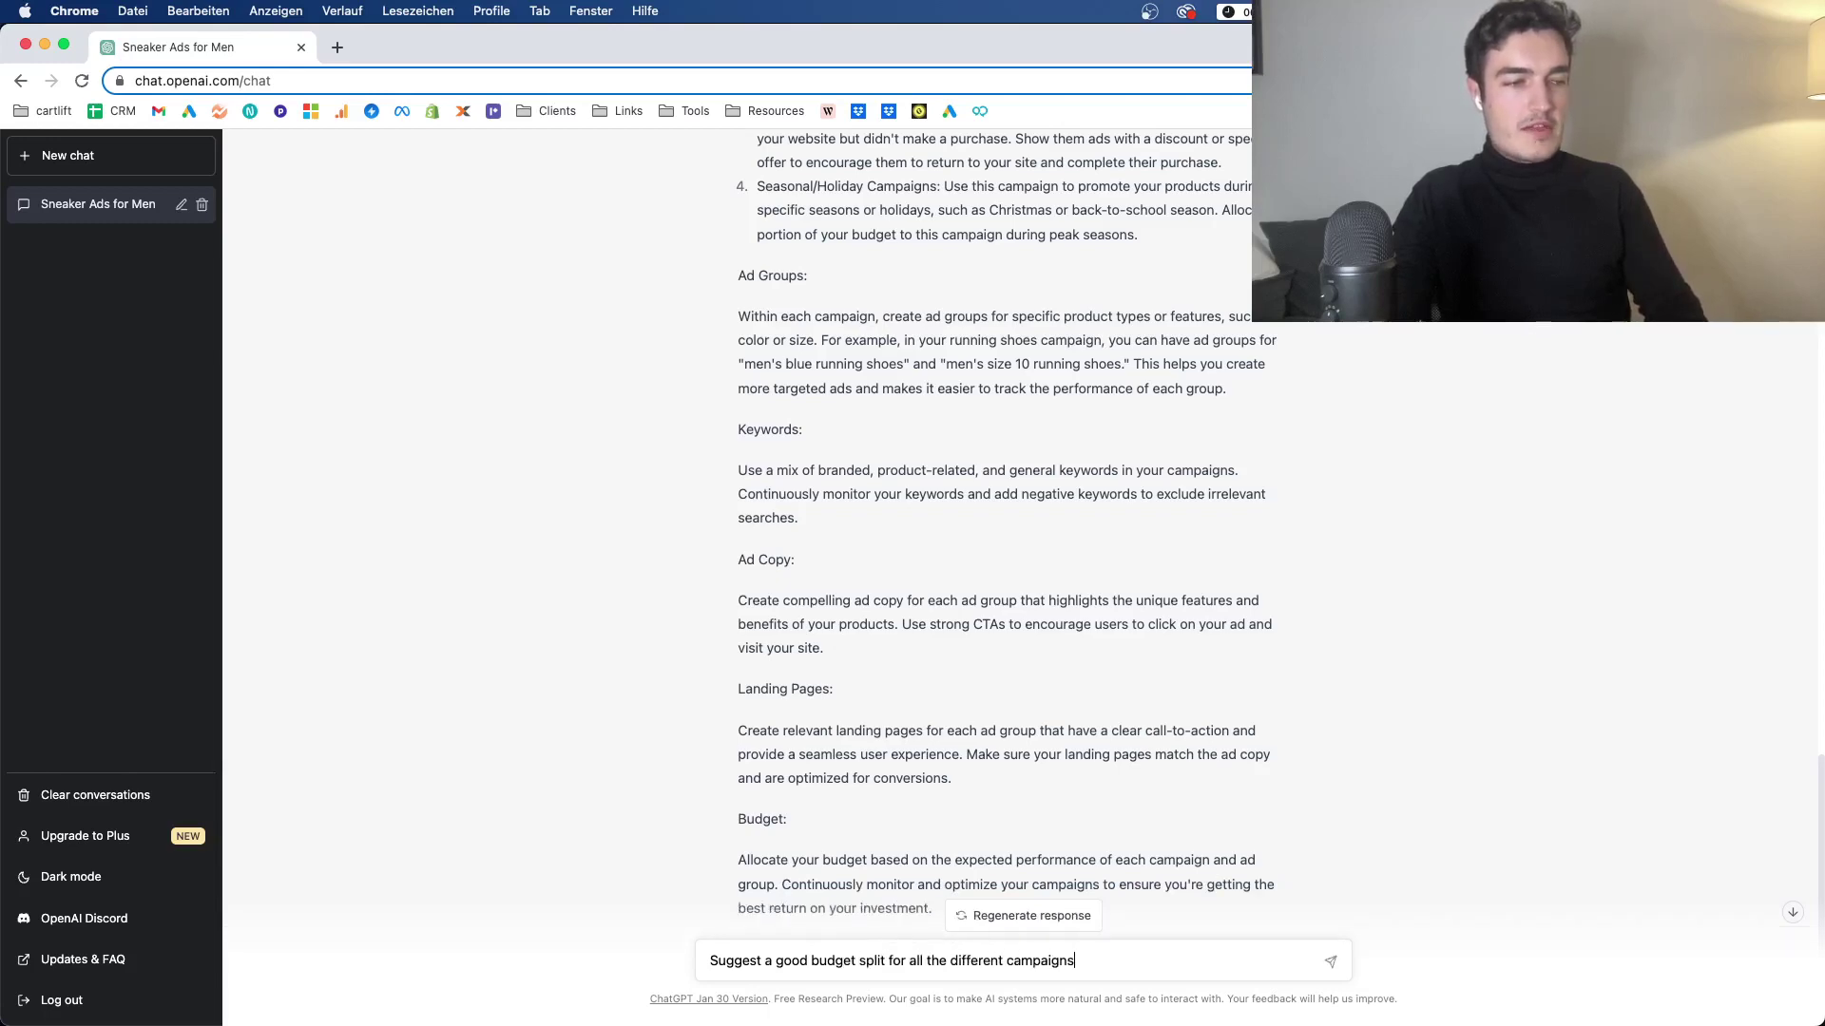
key(Return)
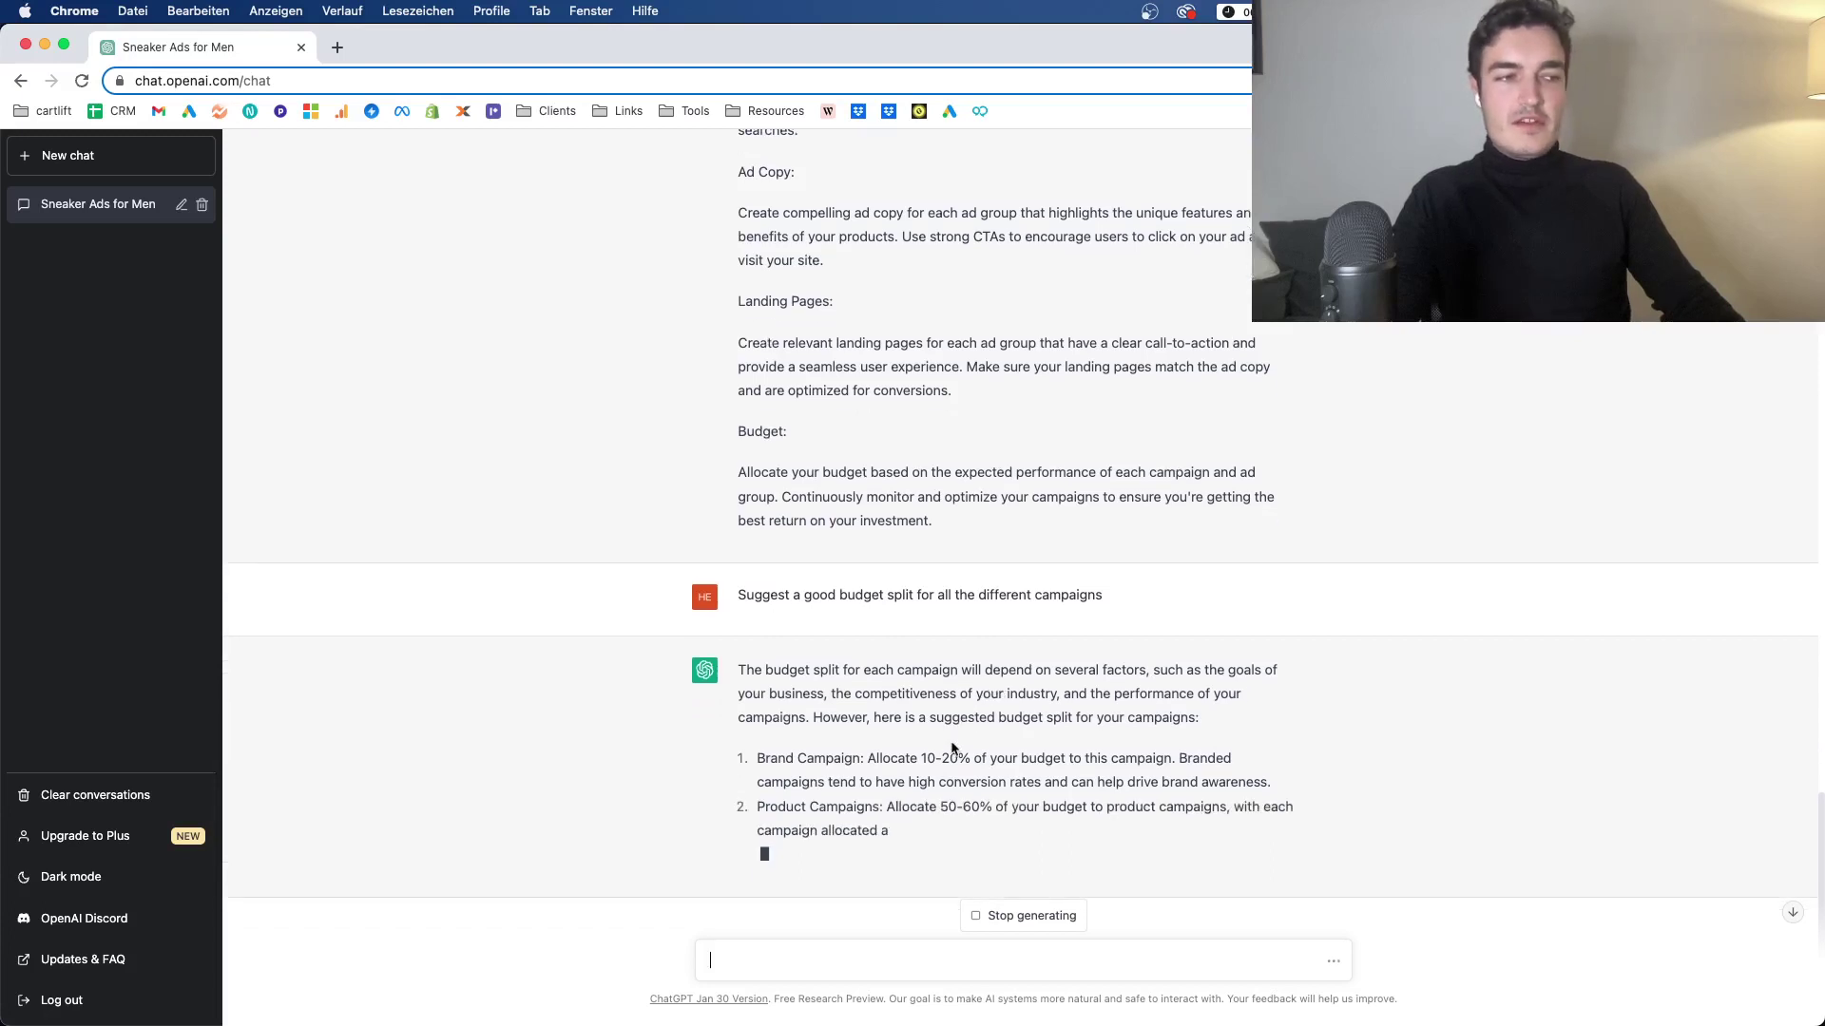
Read through the split, marking percentages such as the Brand campaign's 20%.
drag(971, 758, 943, 760)
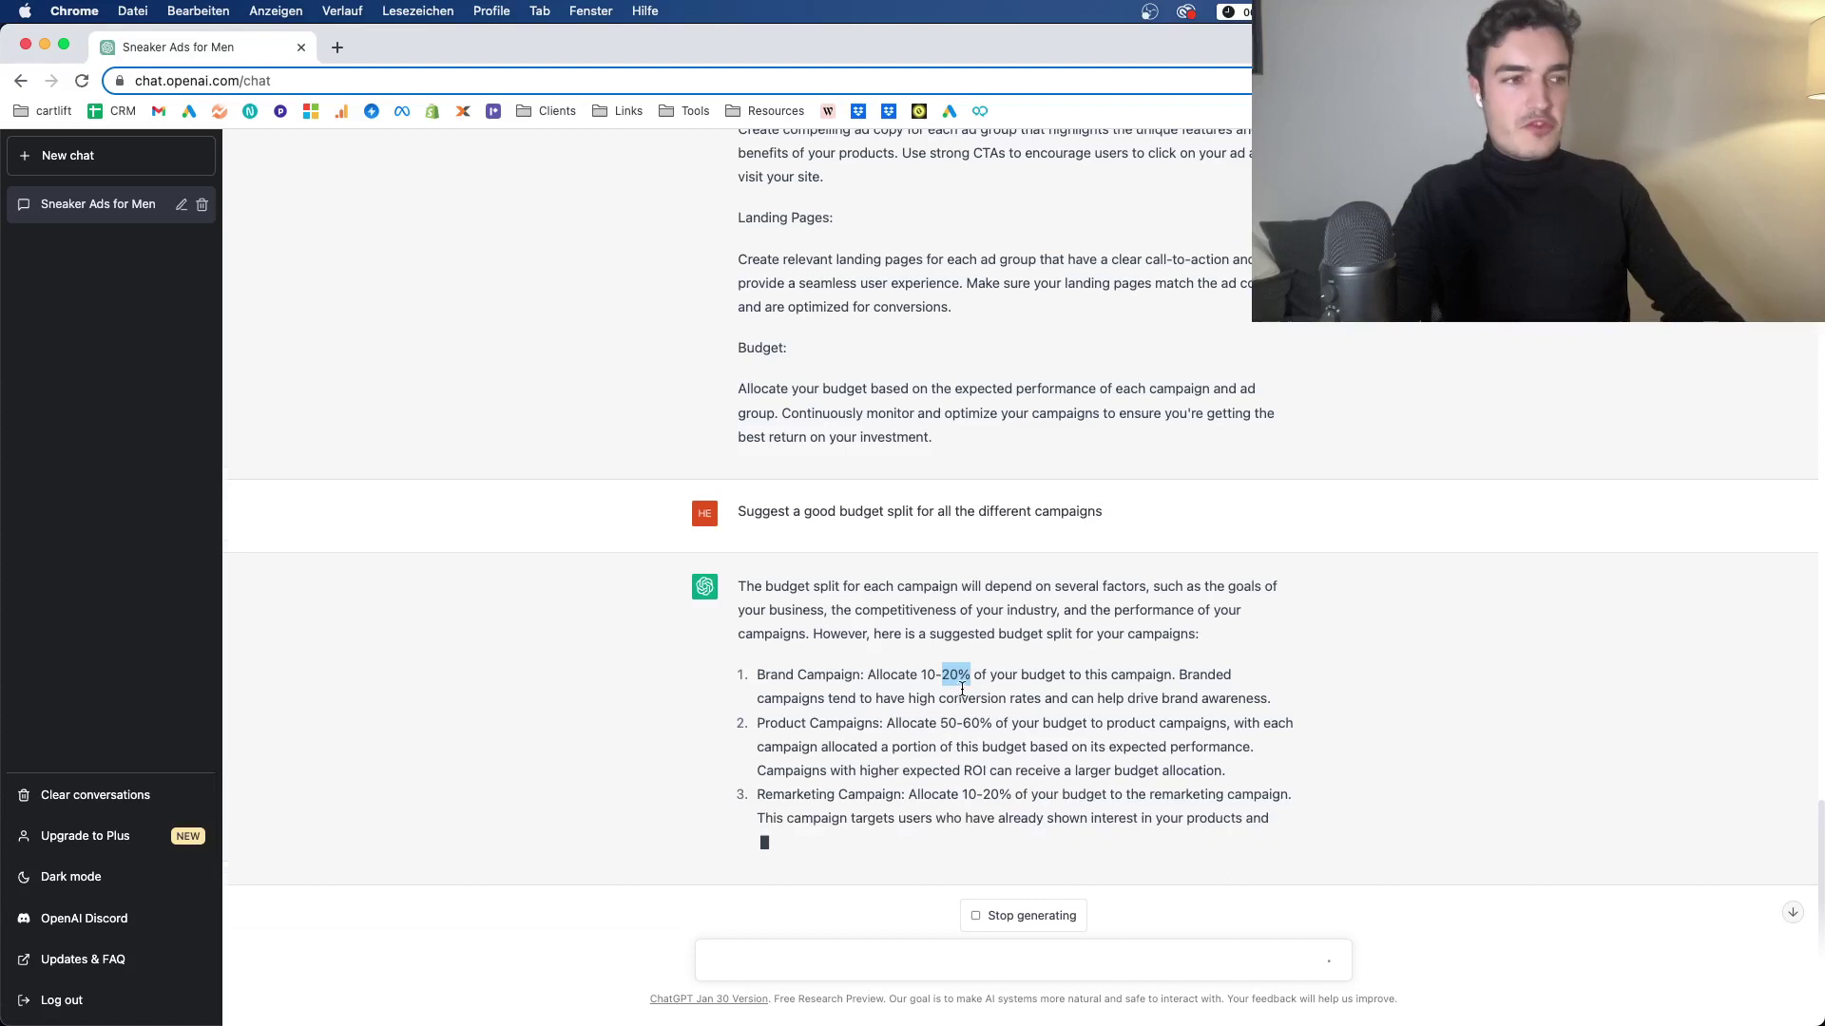
drag(809, 700, 993, 656)
mouse_move(964, 724)
mouse_down()
mouse_move(1016, 713)
mouse_move(961, 701)
mouse_up()
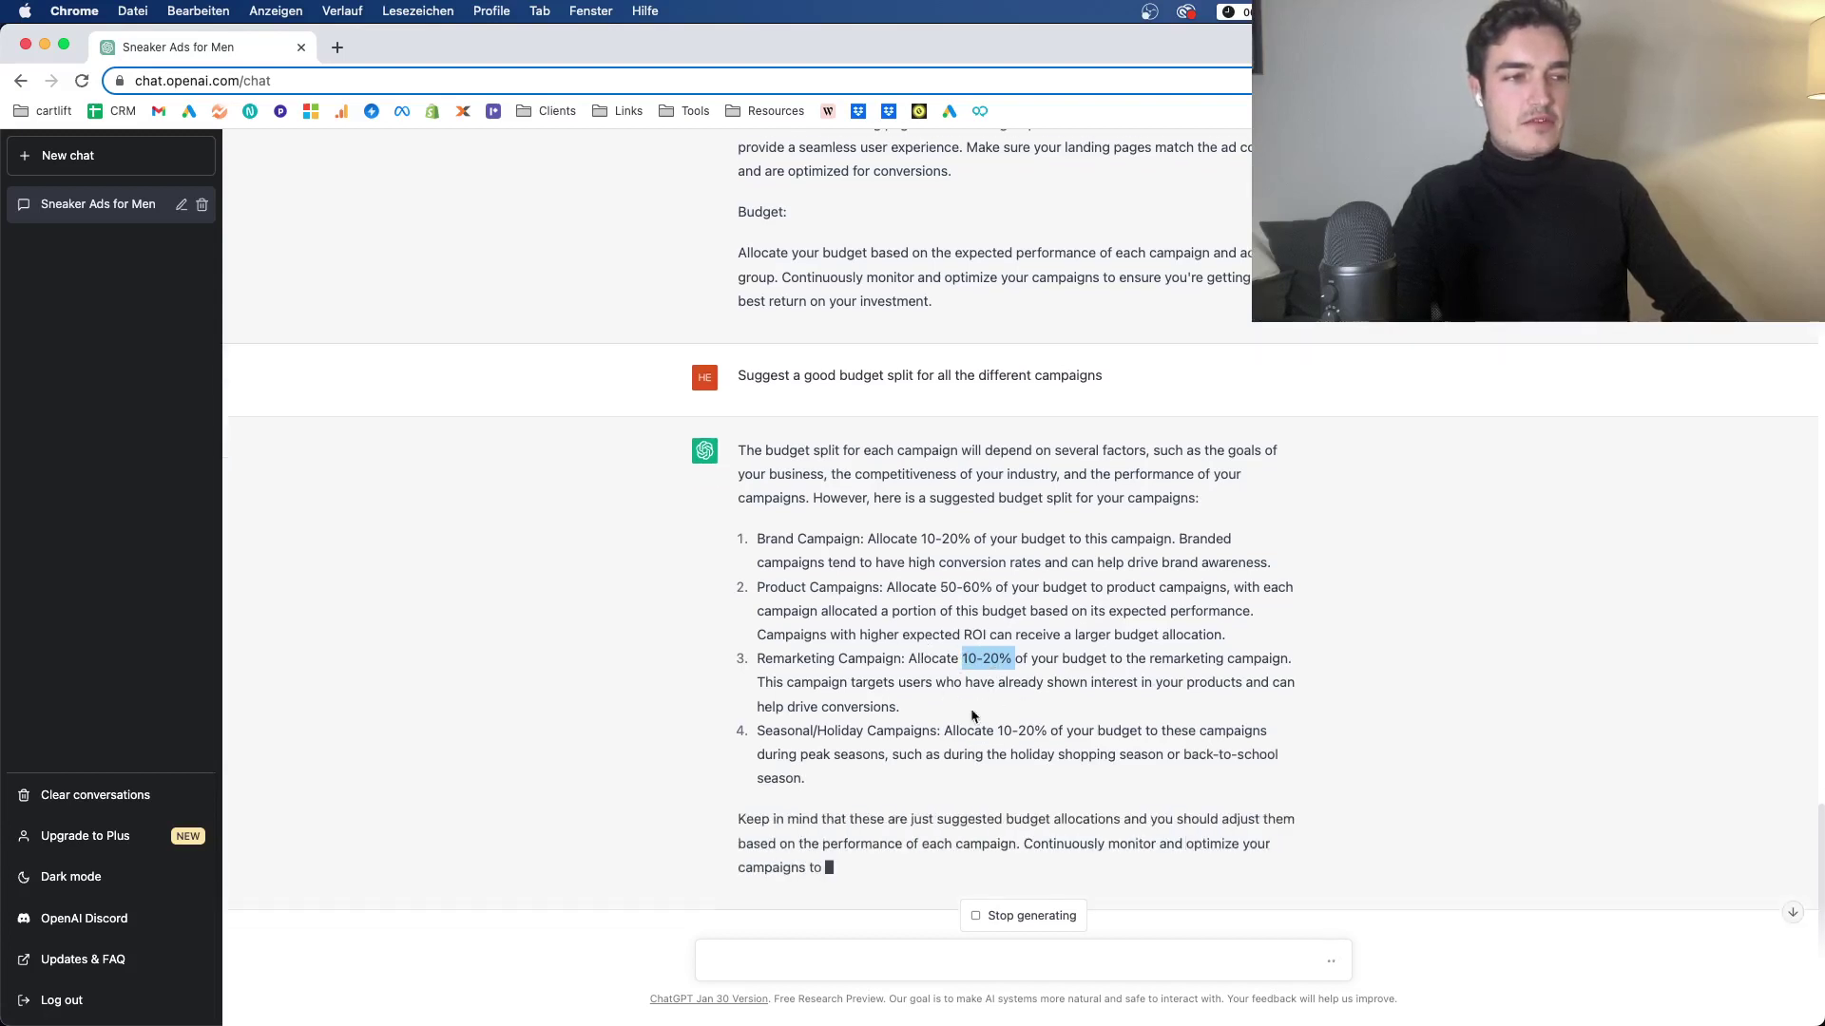
scroll(920, 627, up, 3)
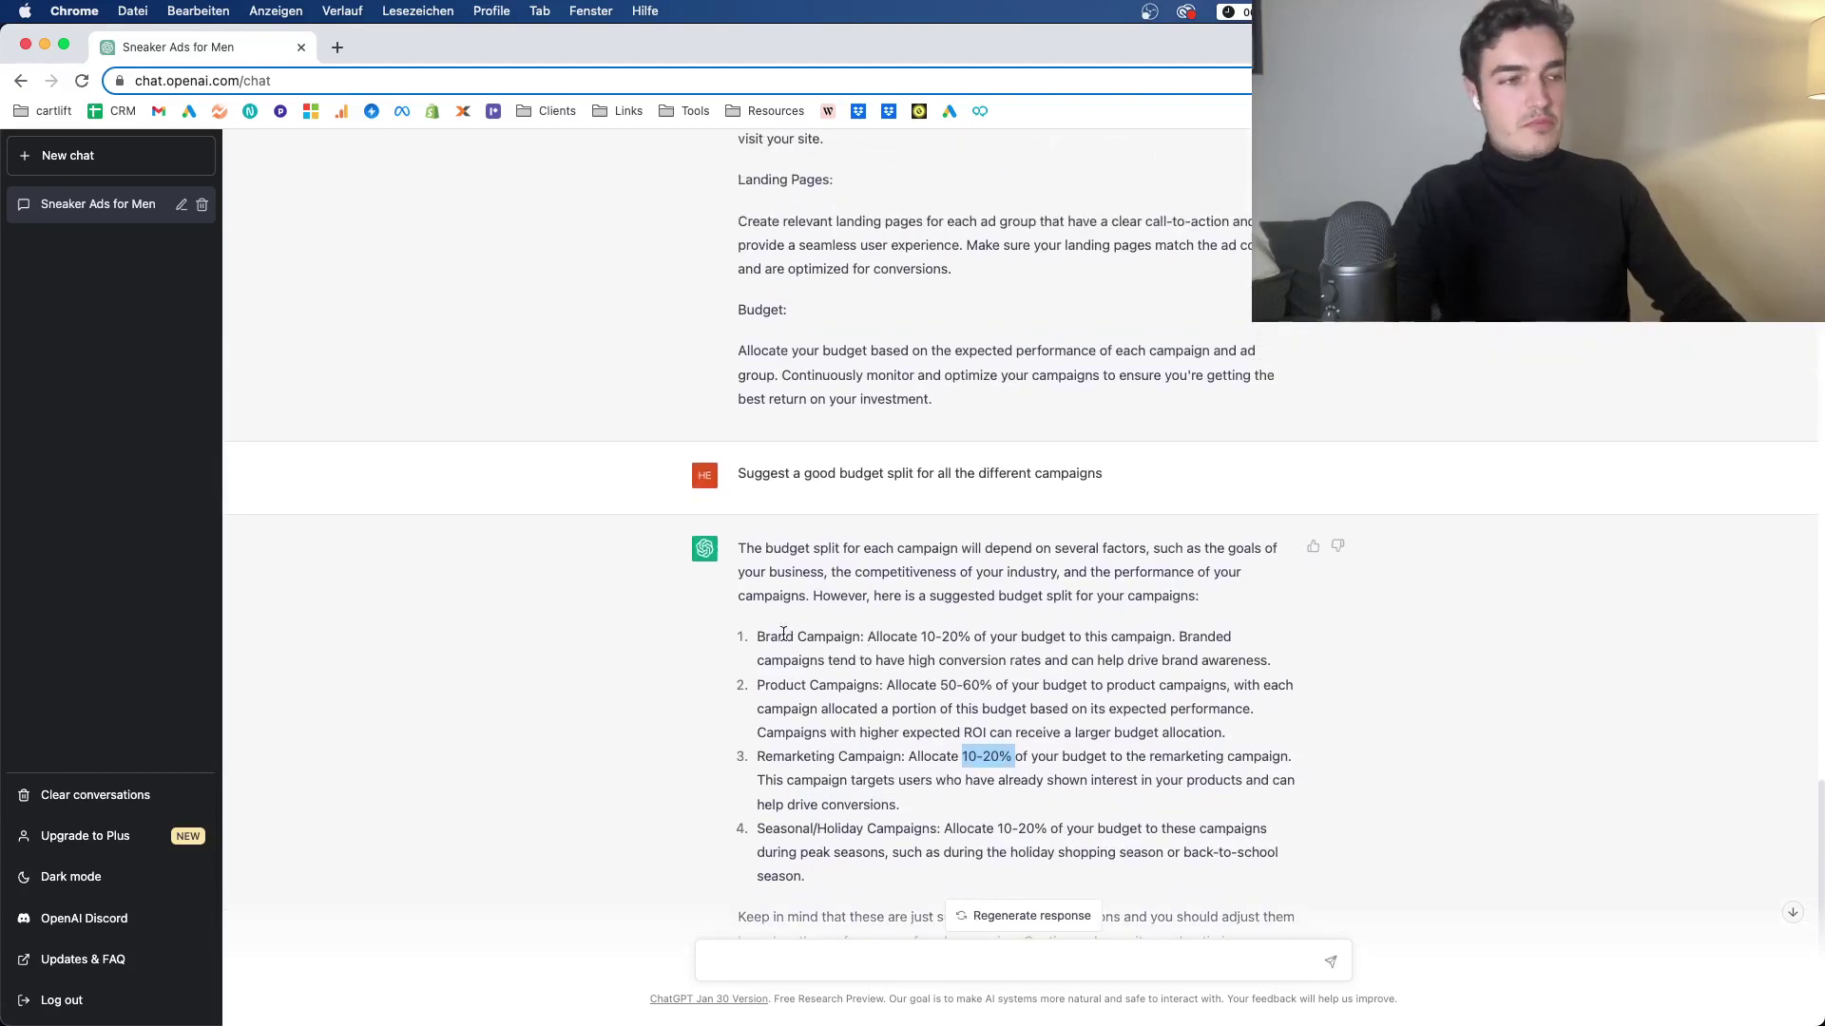
drag(771, 637, 1274, 675)
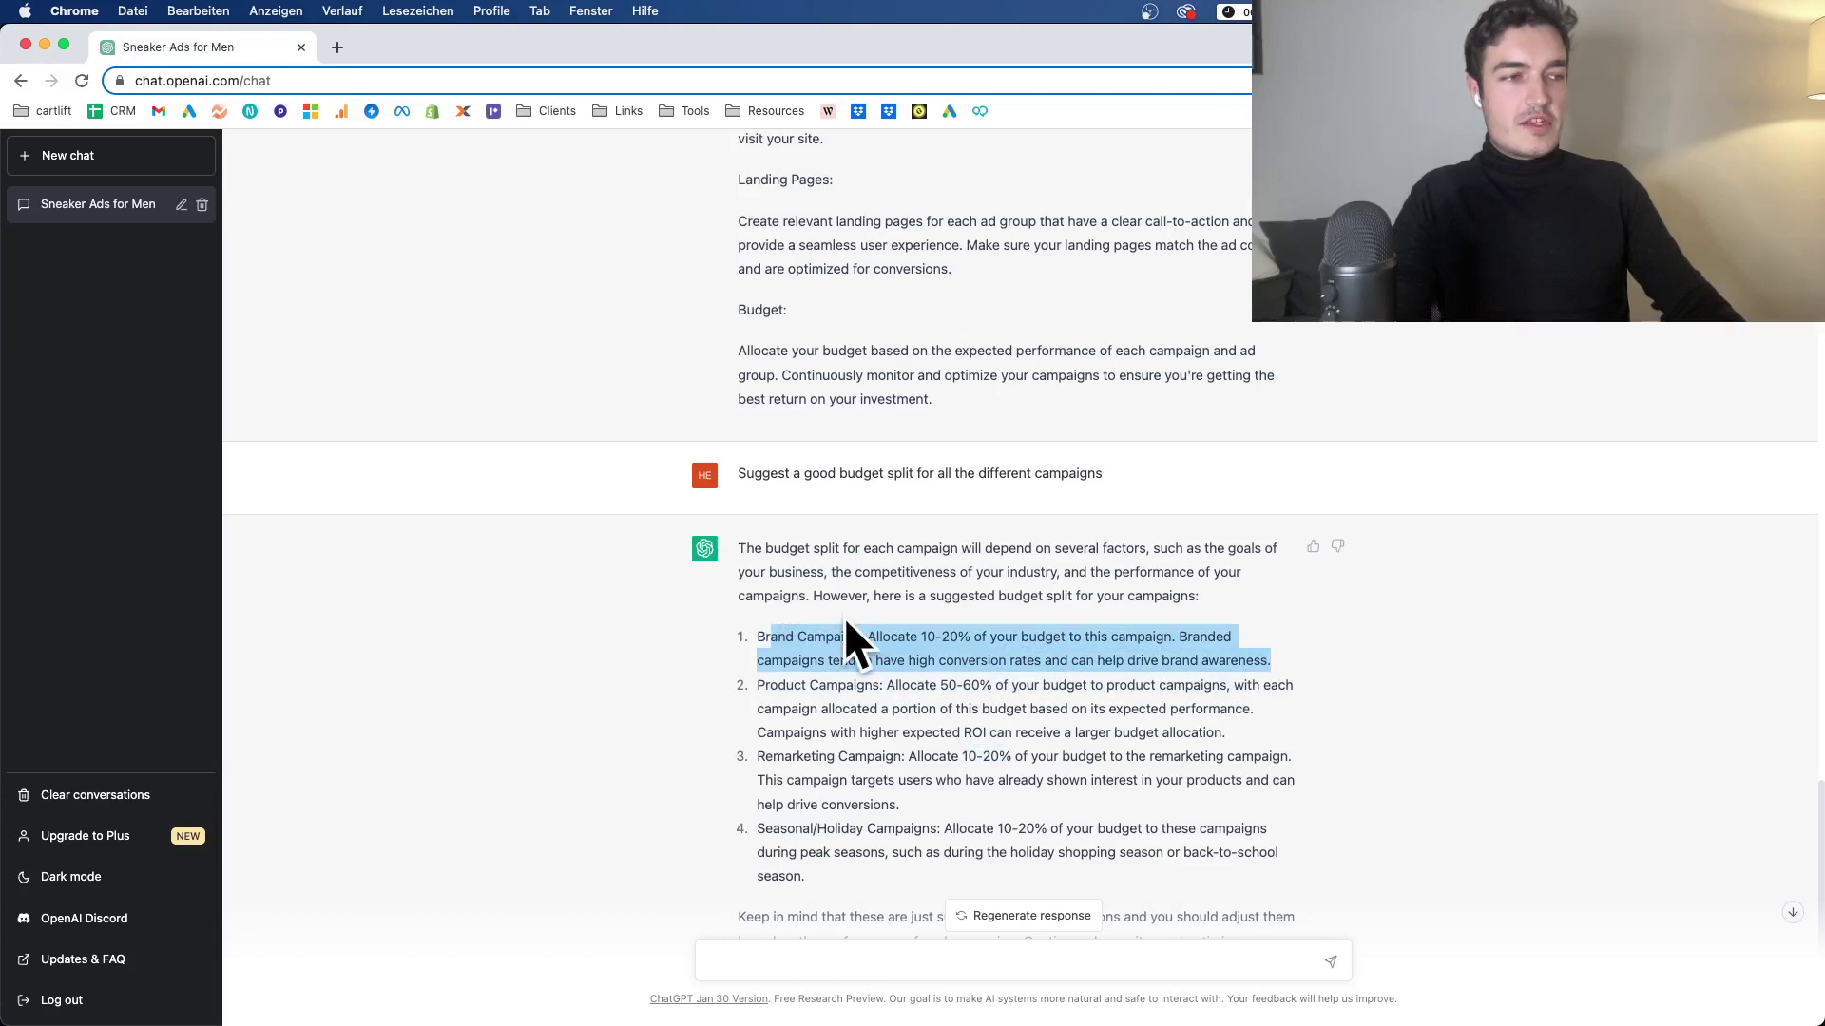
scroll(846, 622, up, 10)
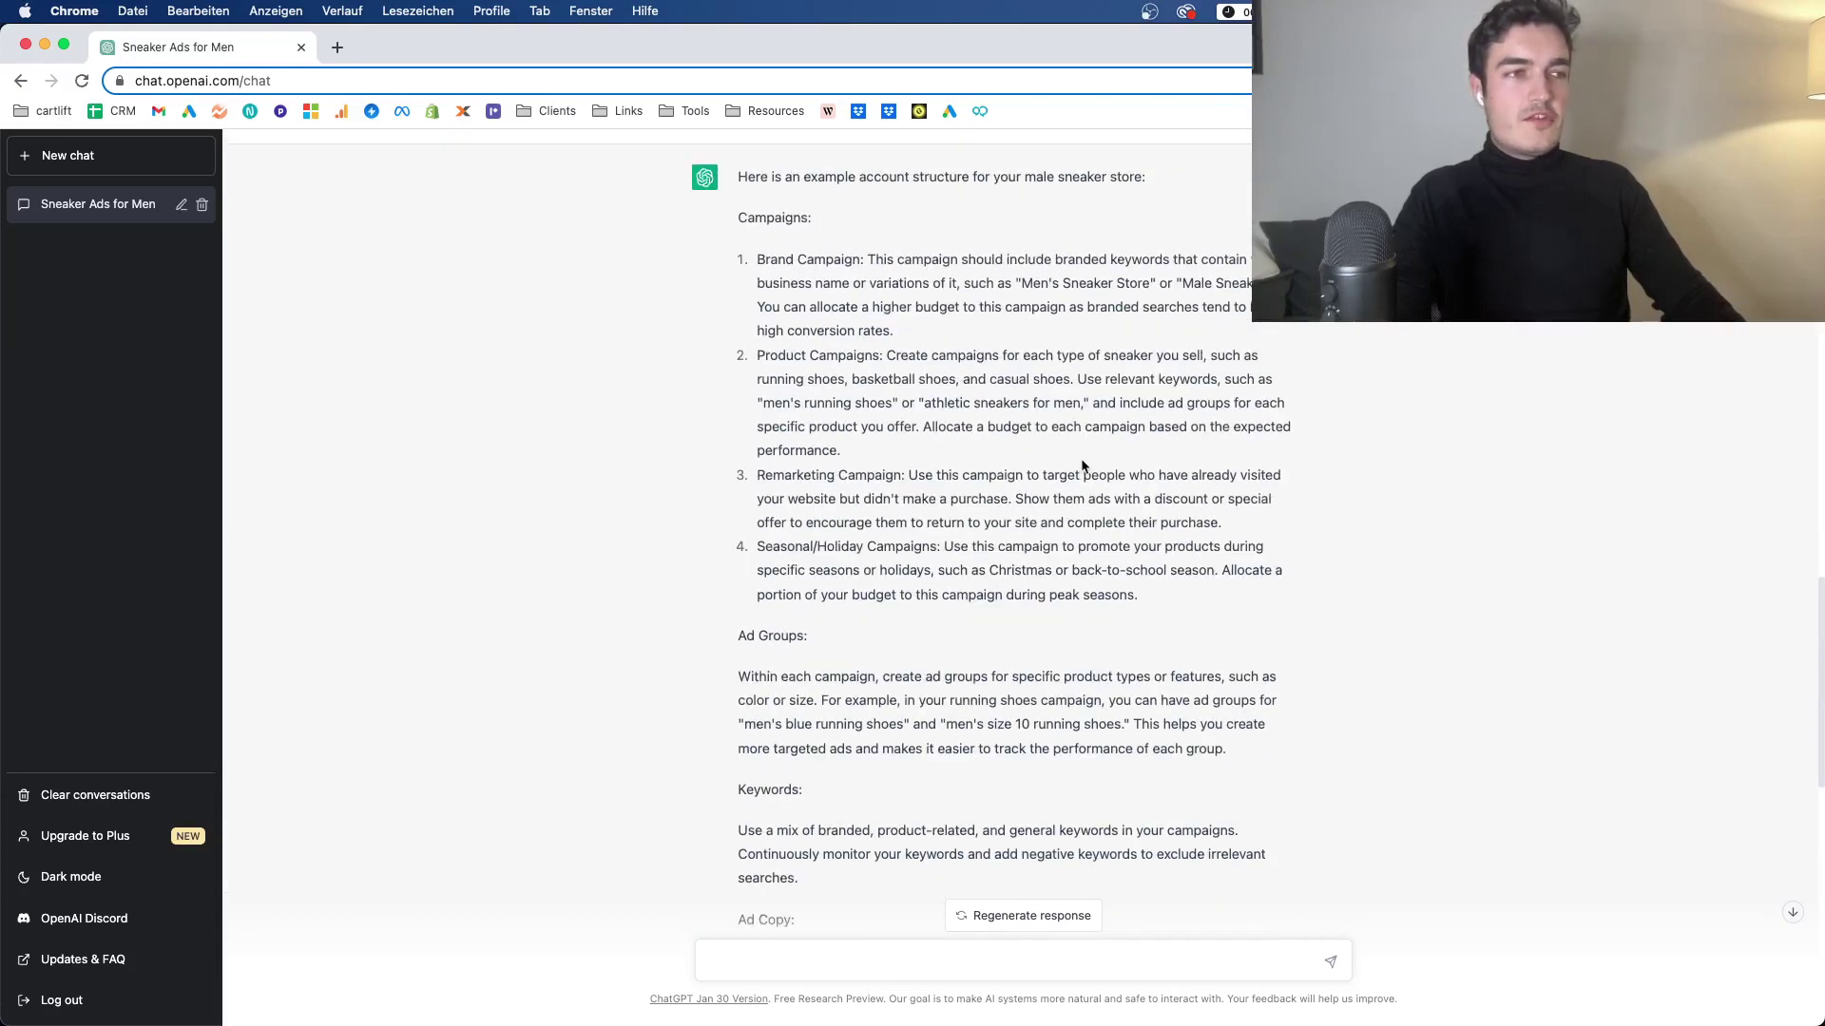
scroll(1084, 466, down, 10)
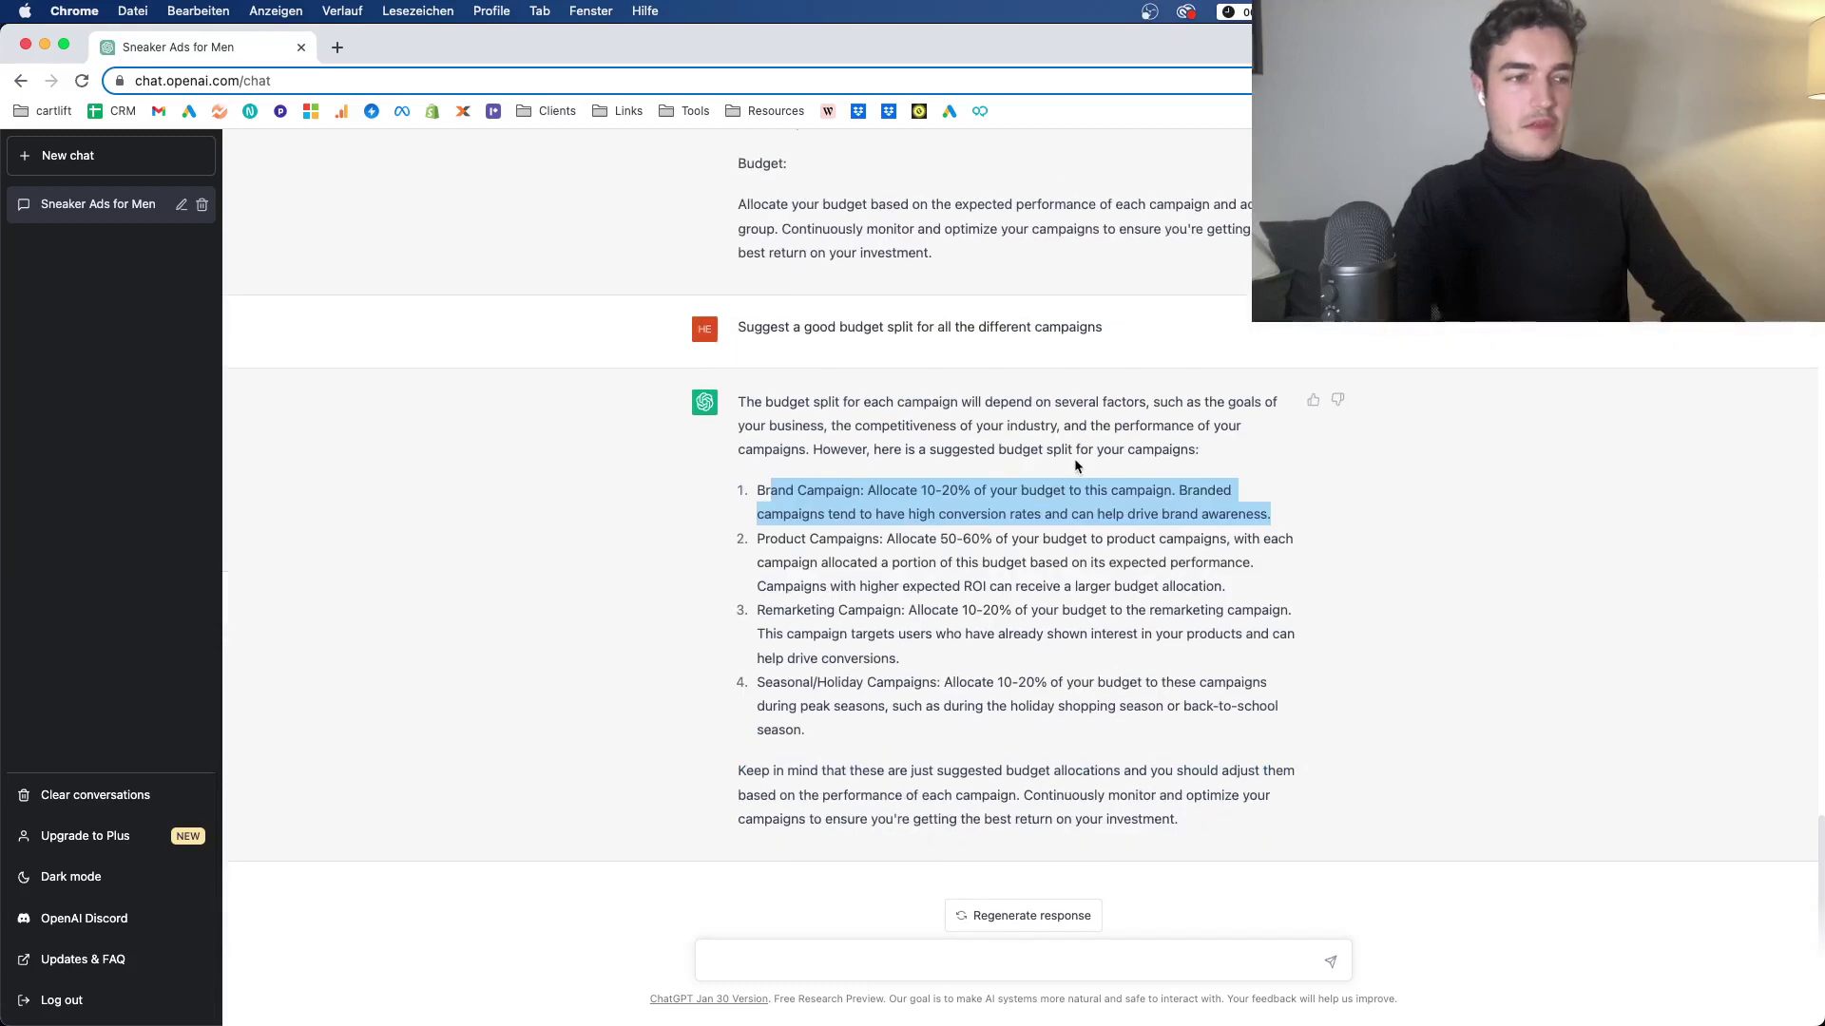
drag(853, 730, 740, 491)
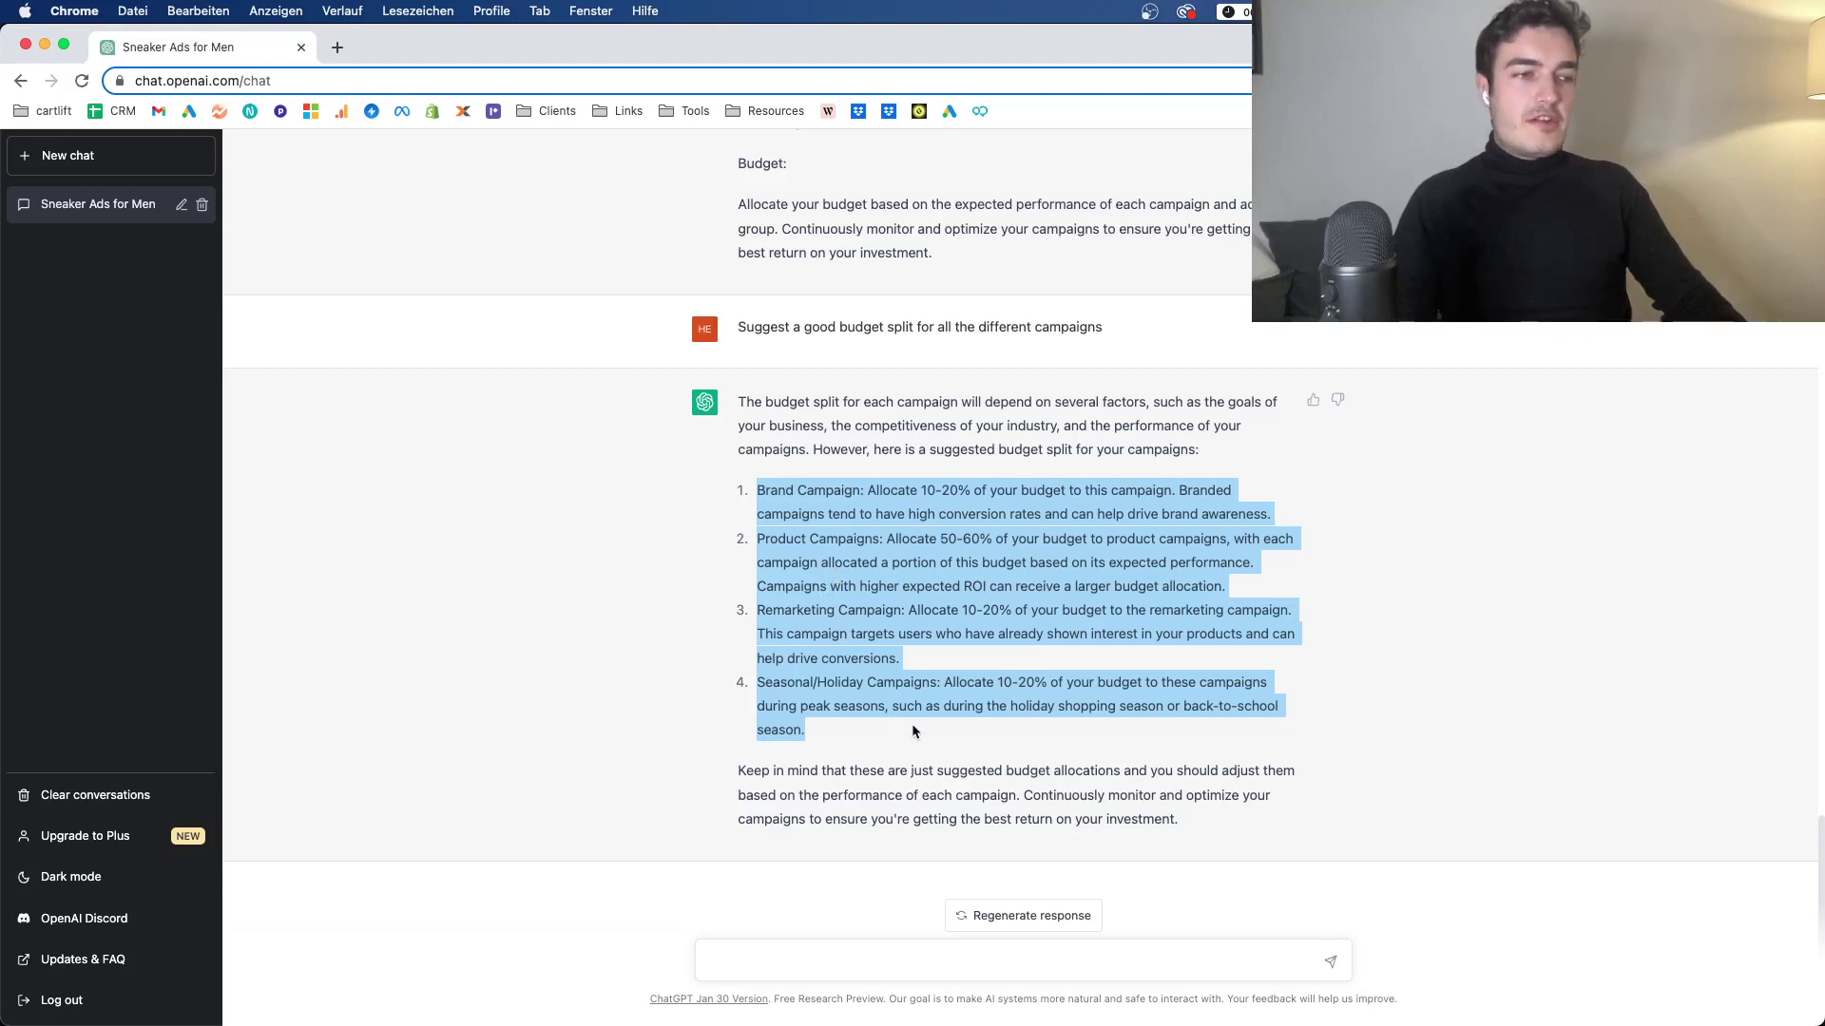
drag(1024, 795, 1216, 841)
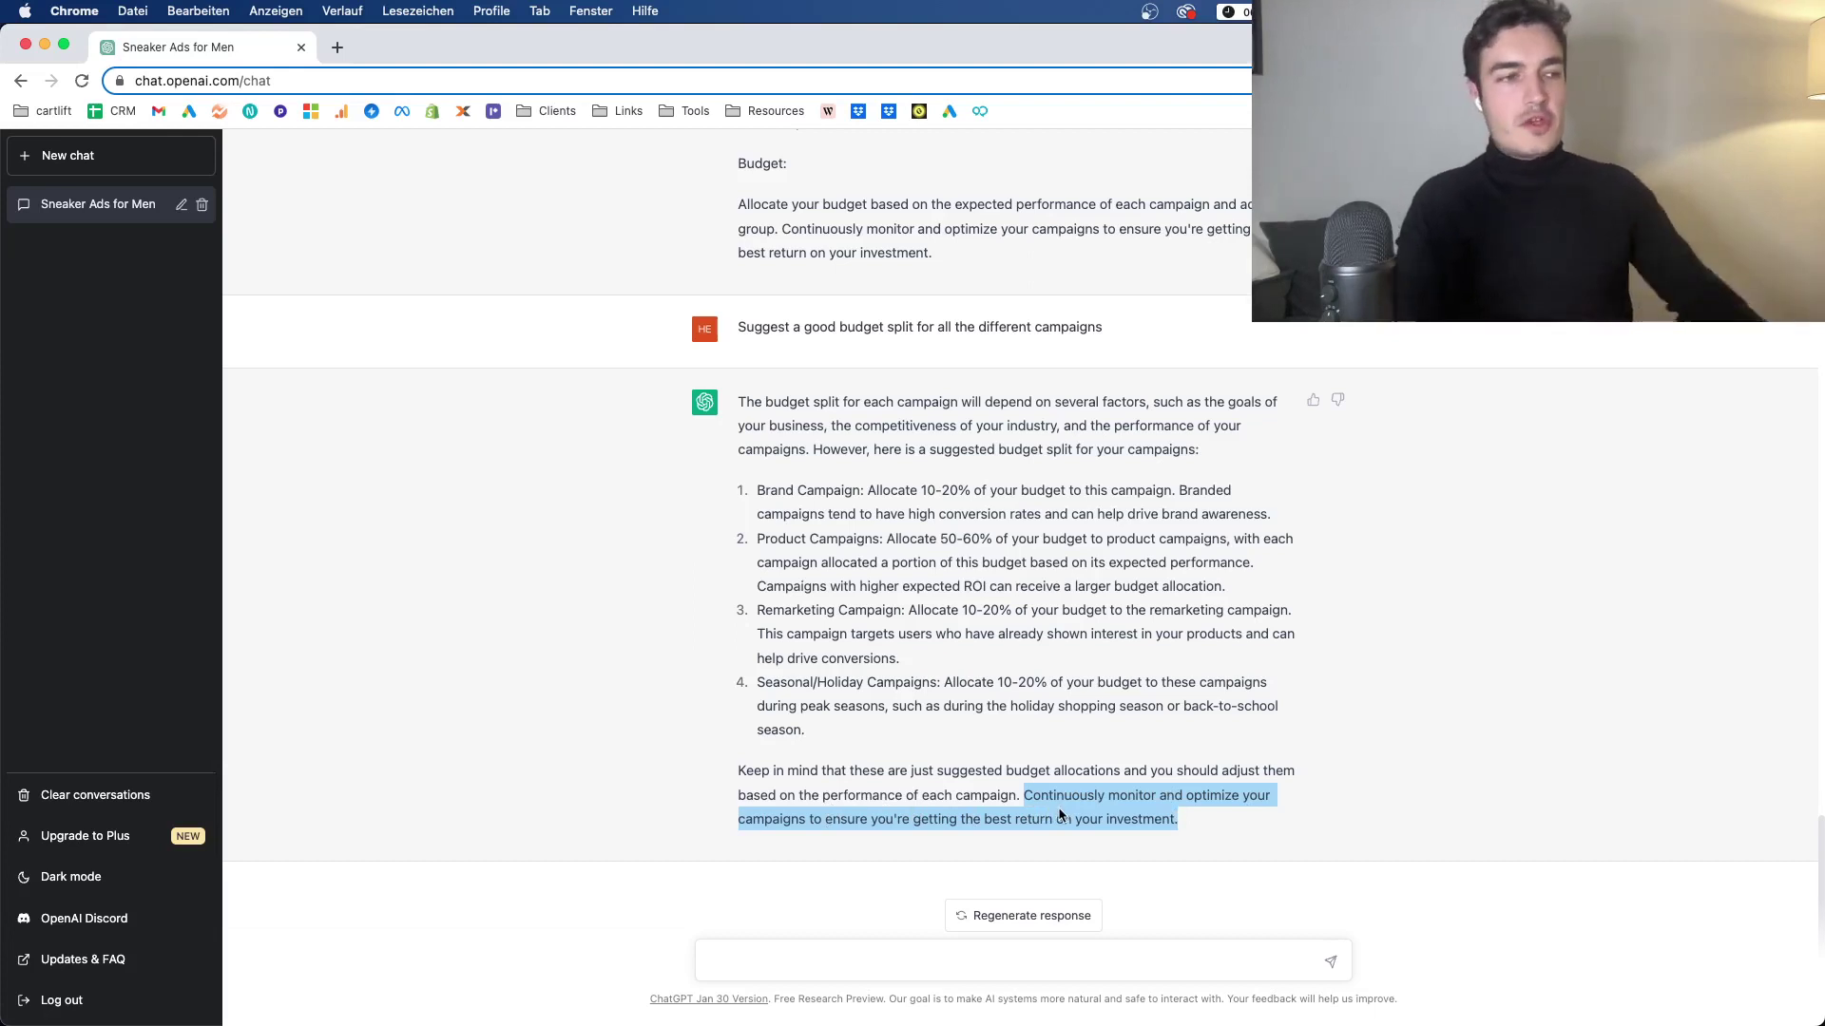
drag(898, 751, 734, 421)
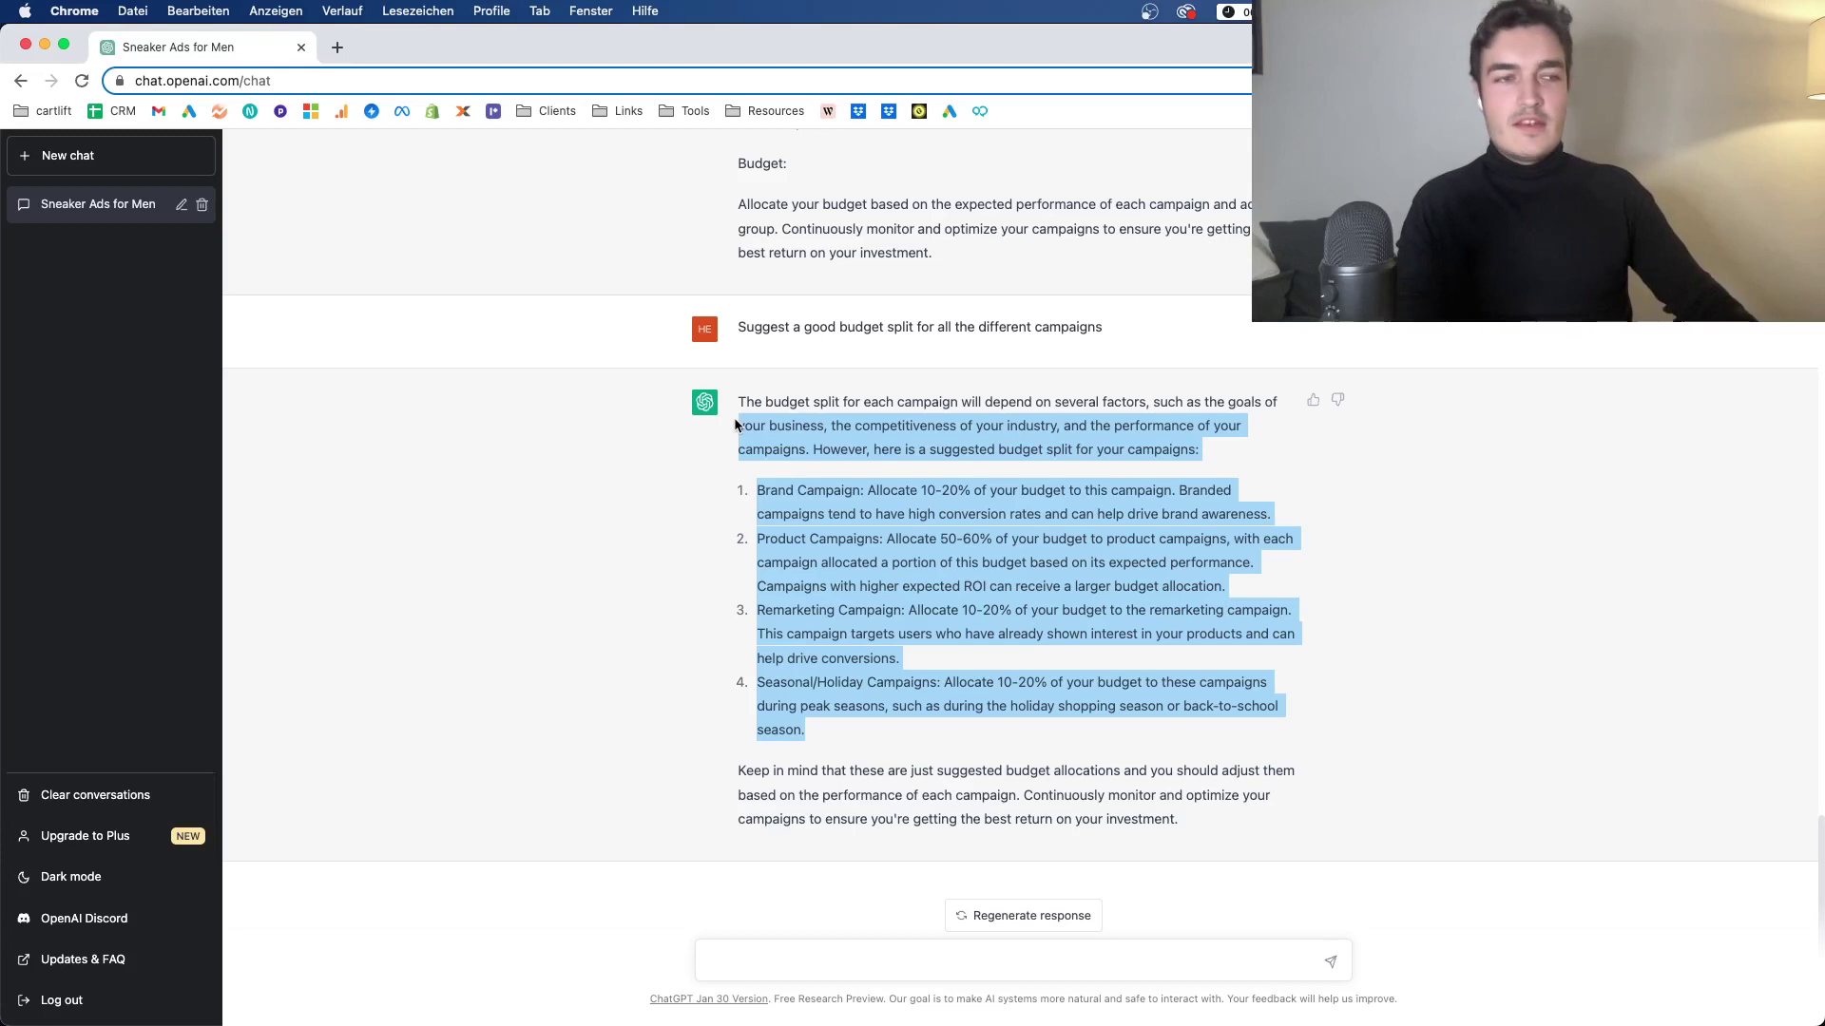
click(774, 743)
drag(1022, 798, 1176, 830)
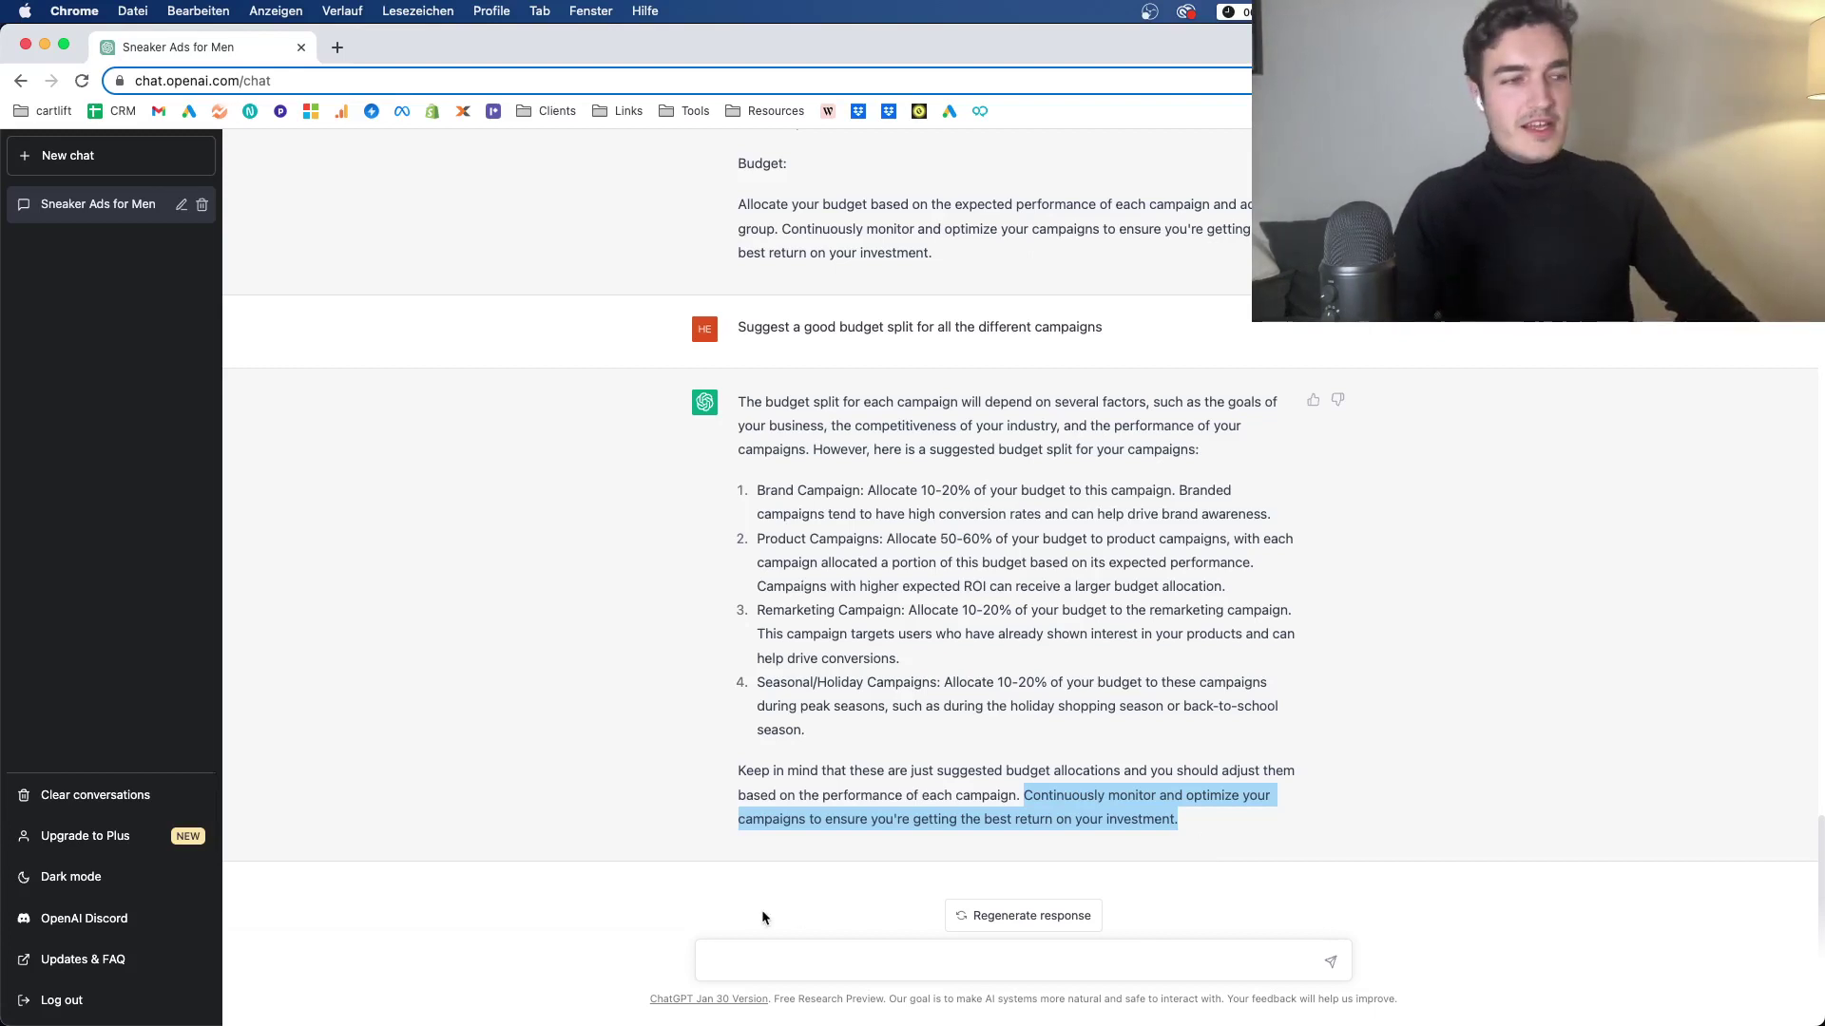
click(757, 961)
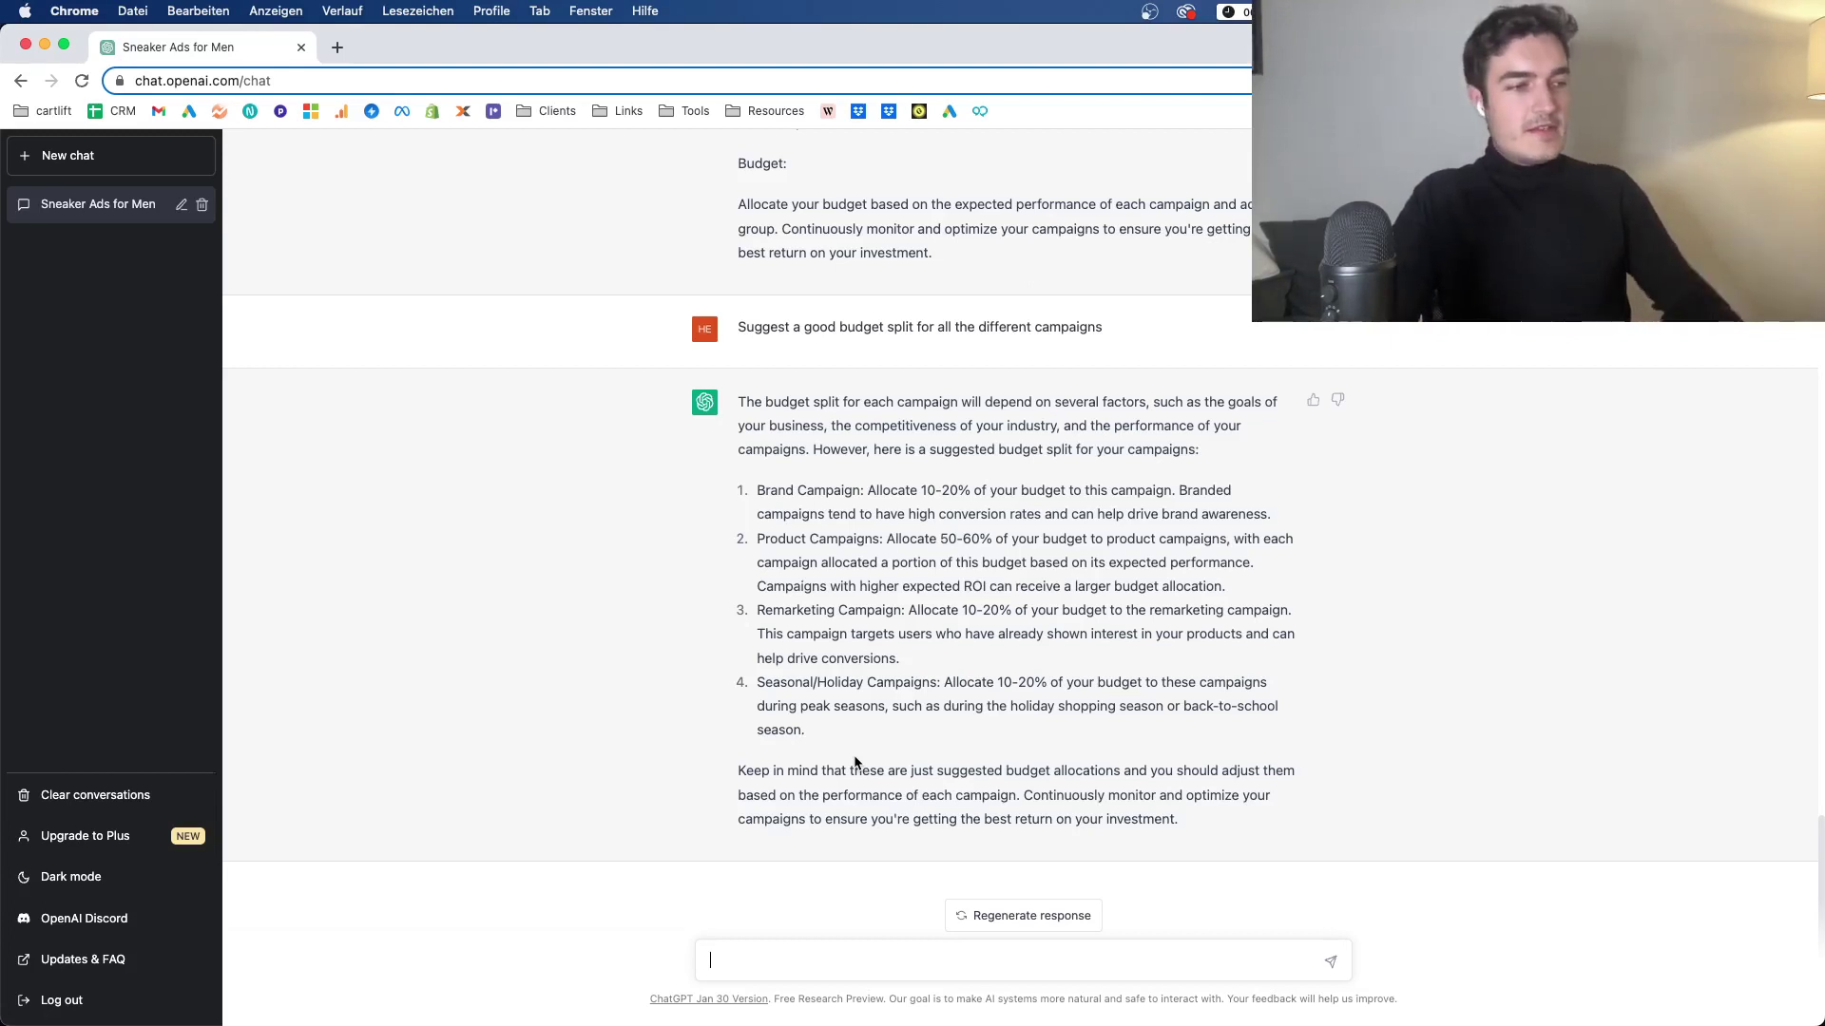
Request a Google Ads script that automatically pauses underperforming ads every 14 days.
text(Wenn)
key(BackSpace)
key(BackSpace)
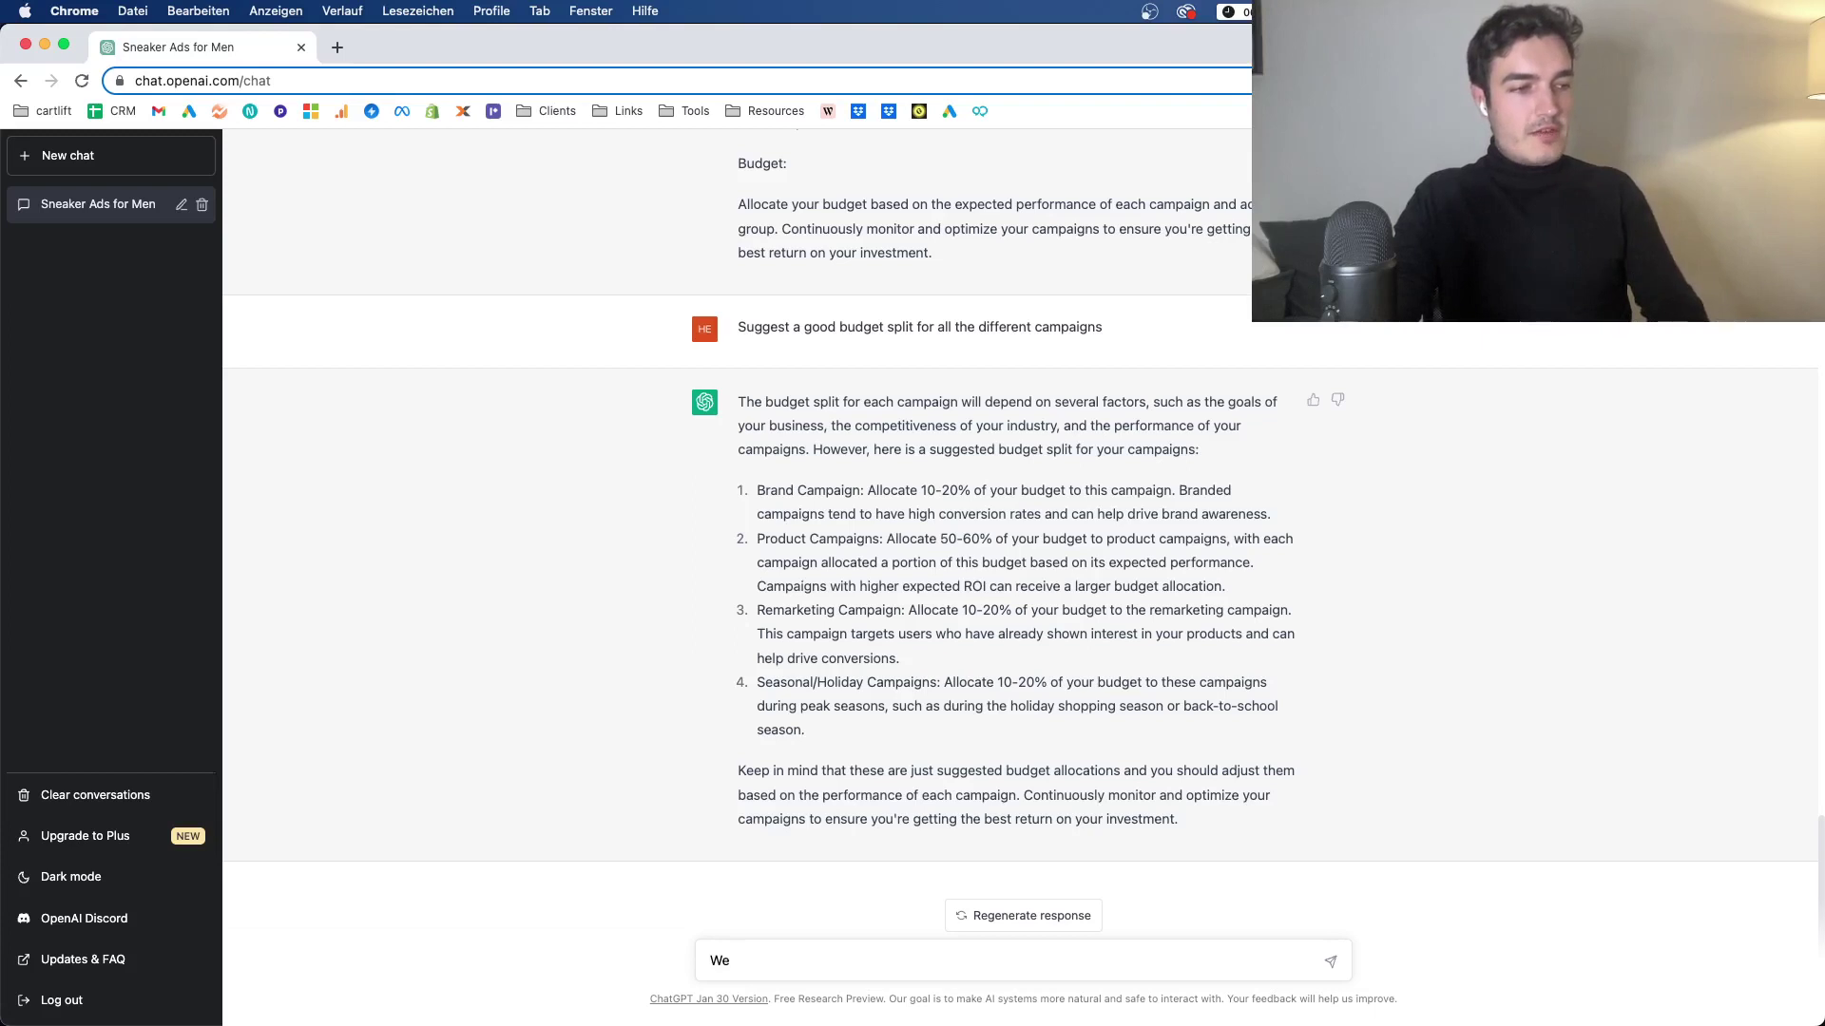
text(rite a Goog)
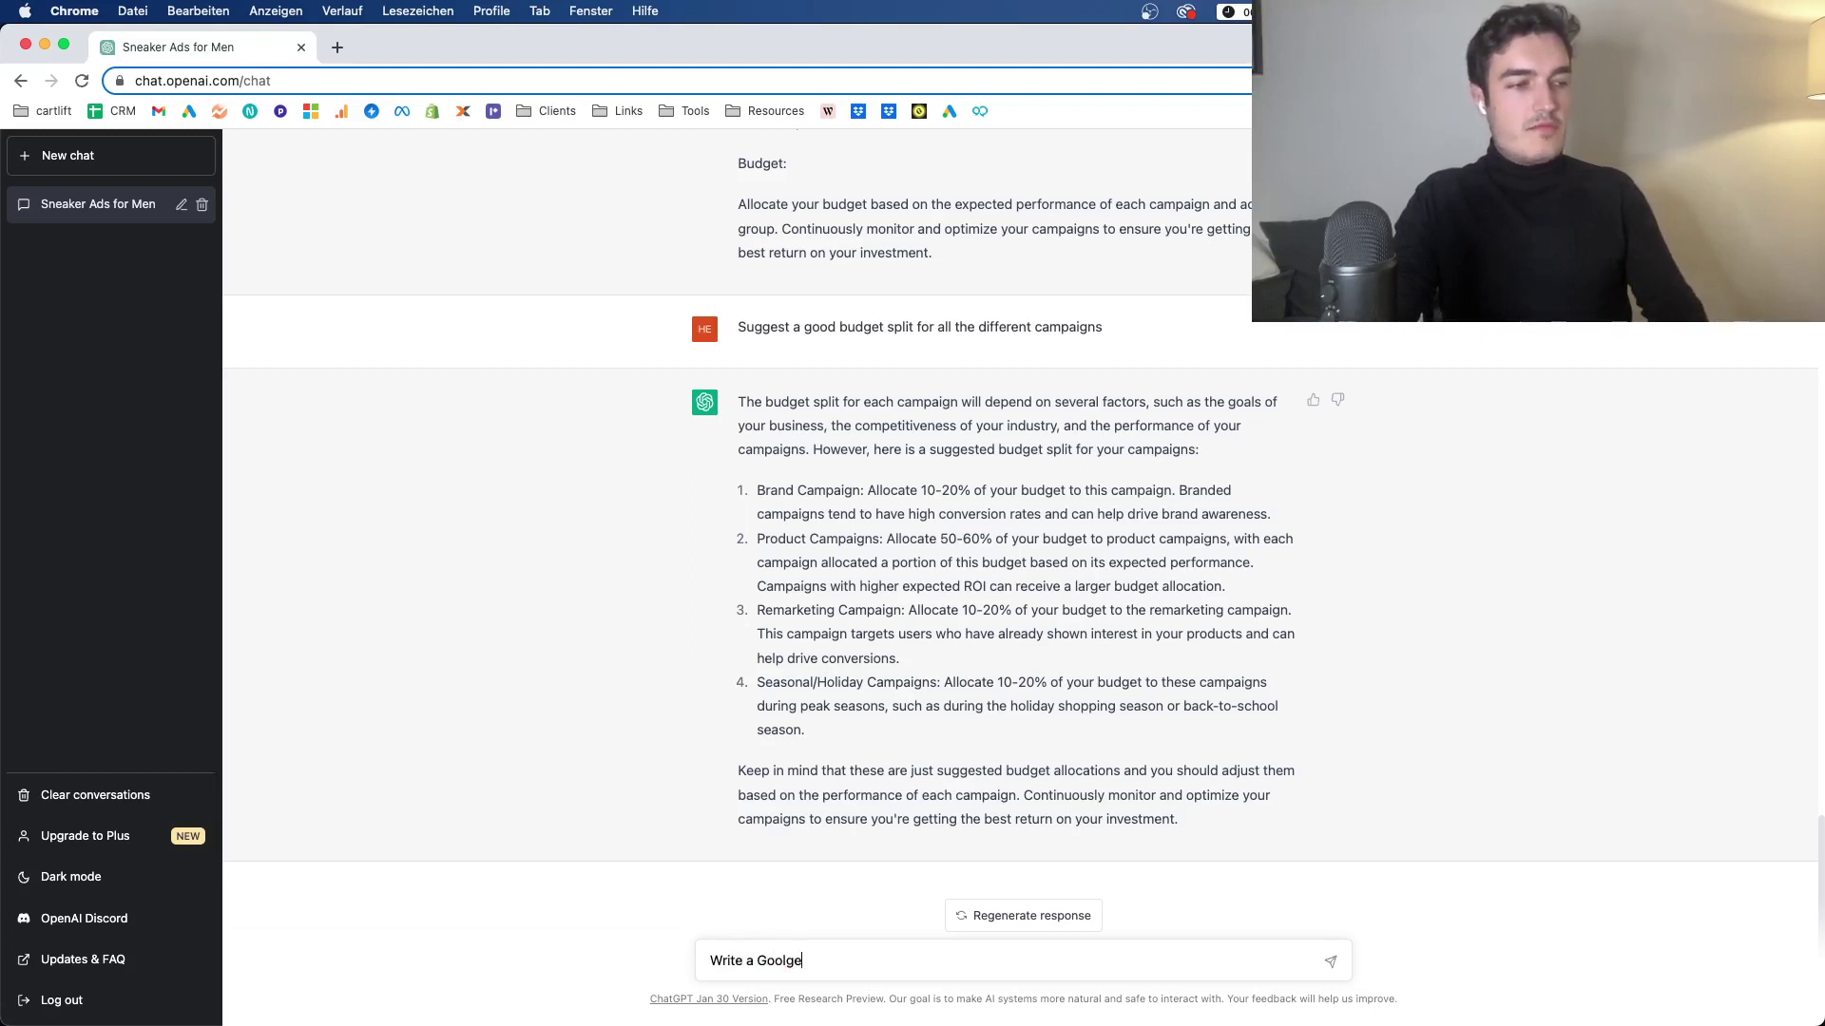
text(le Ads sd)
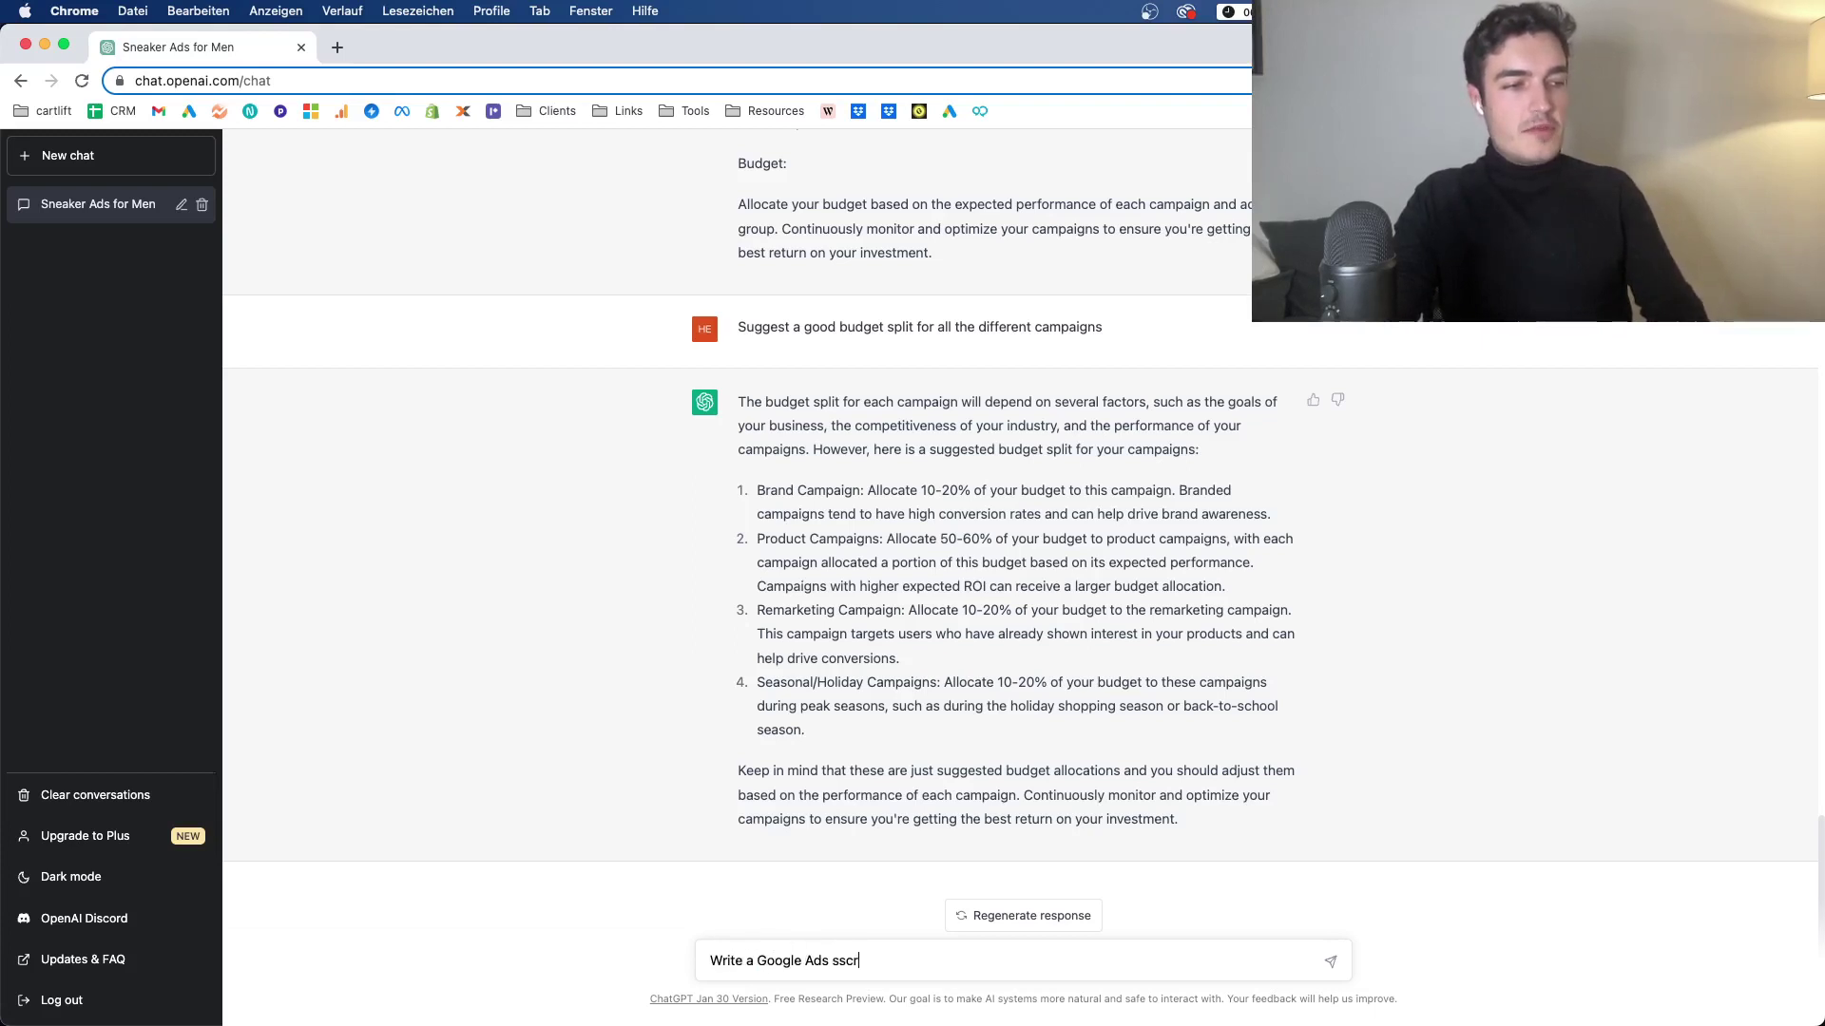
key(BackSpace)
text(cript)
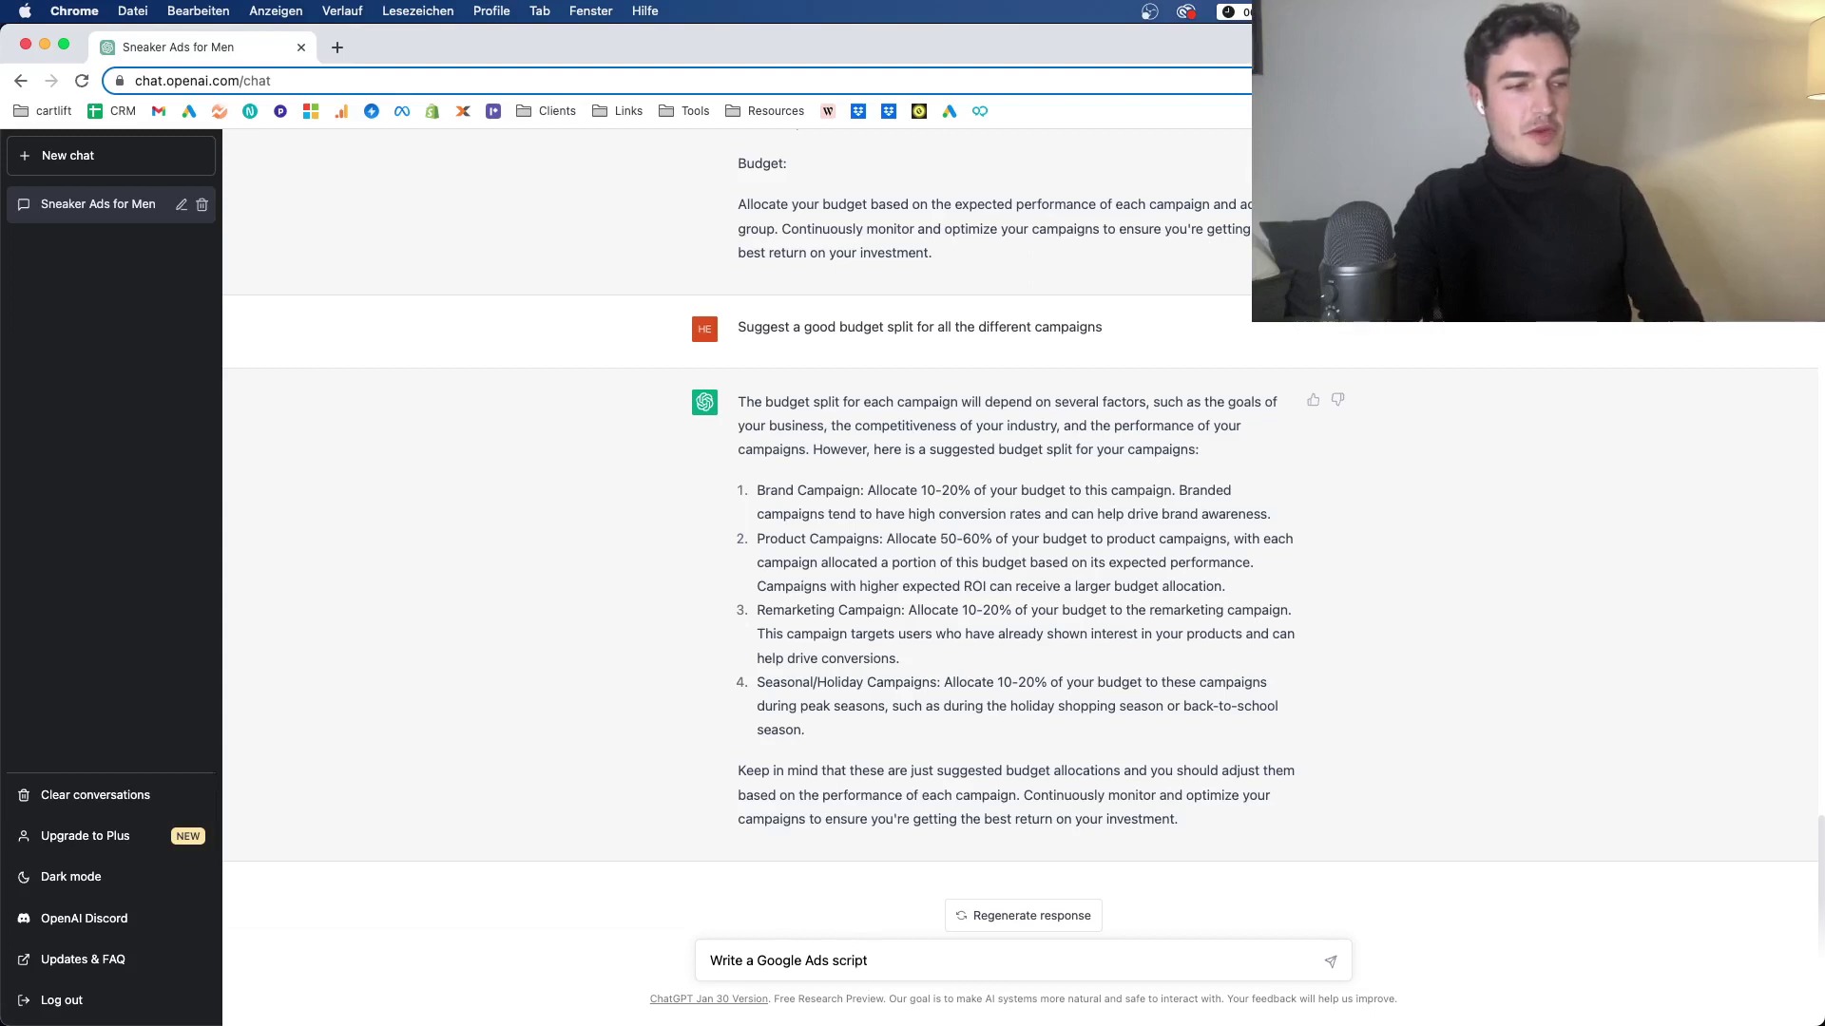
text( that automati)
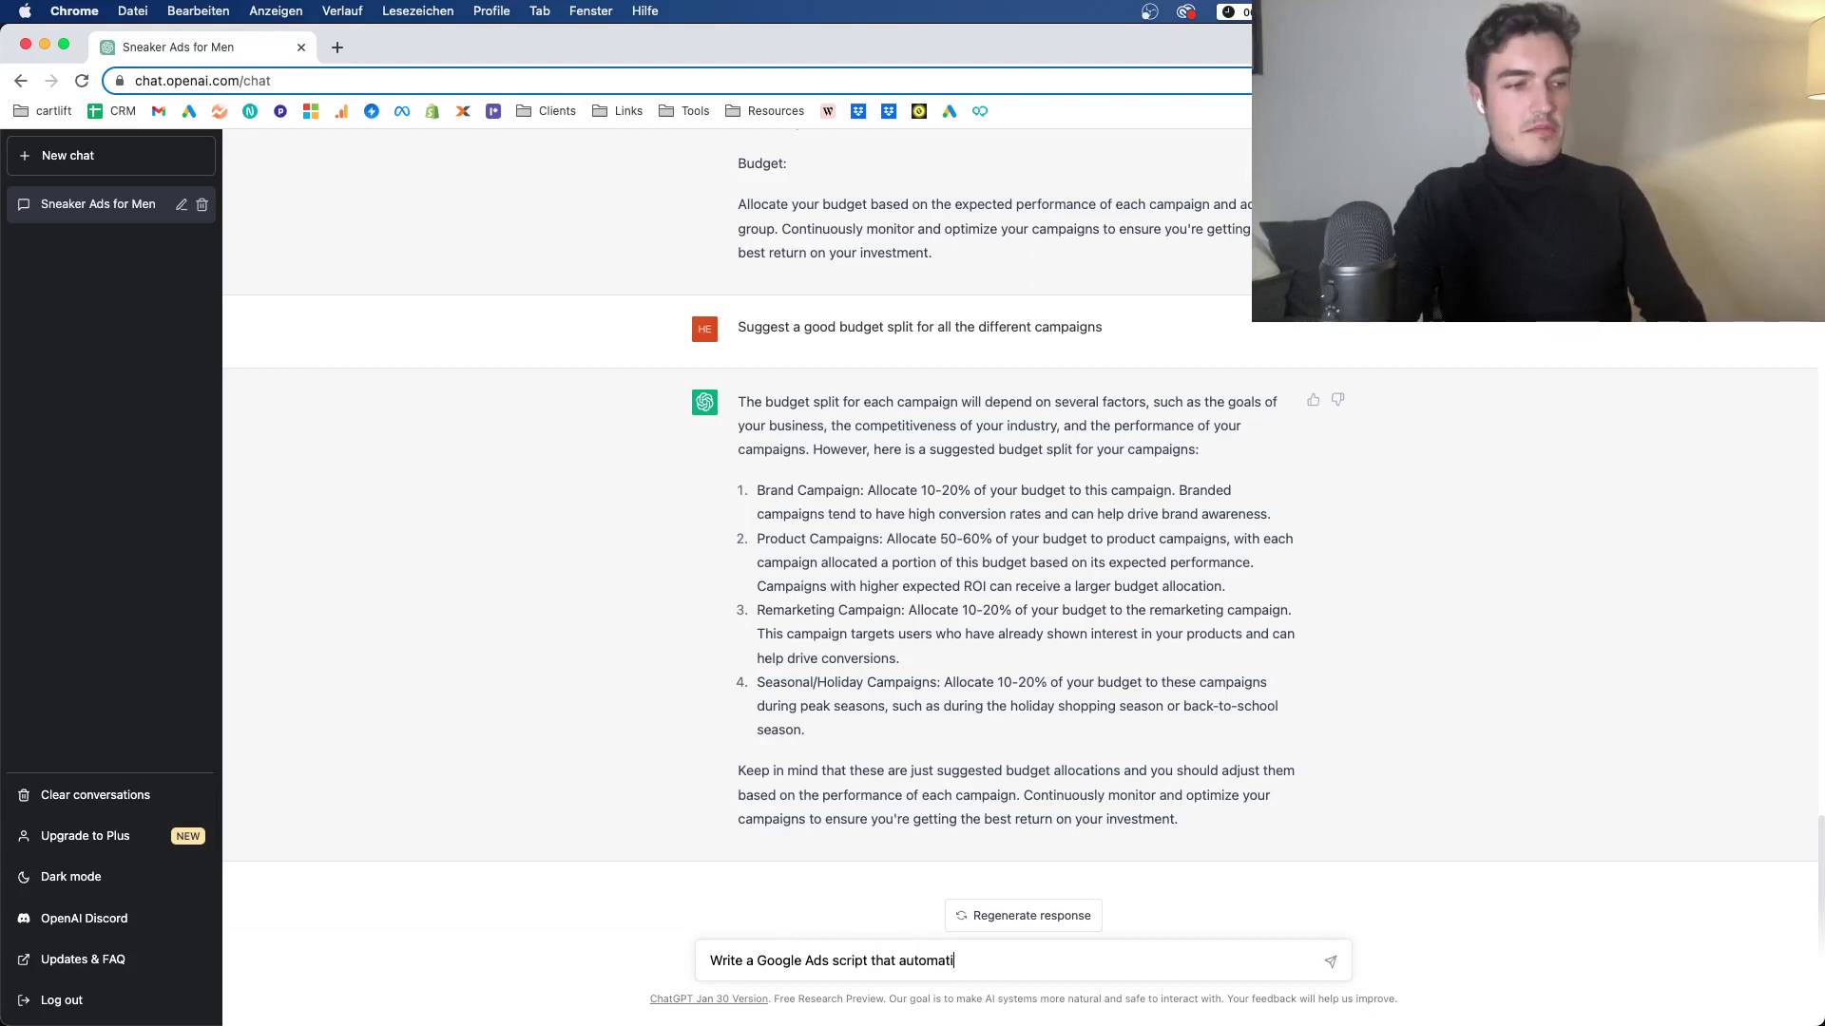
text(cally pauses )
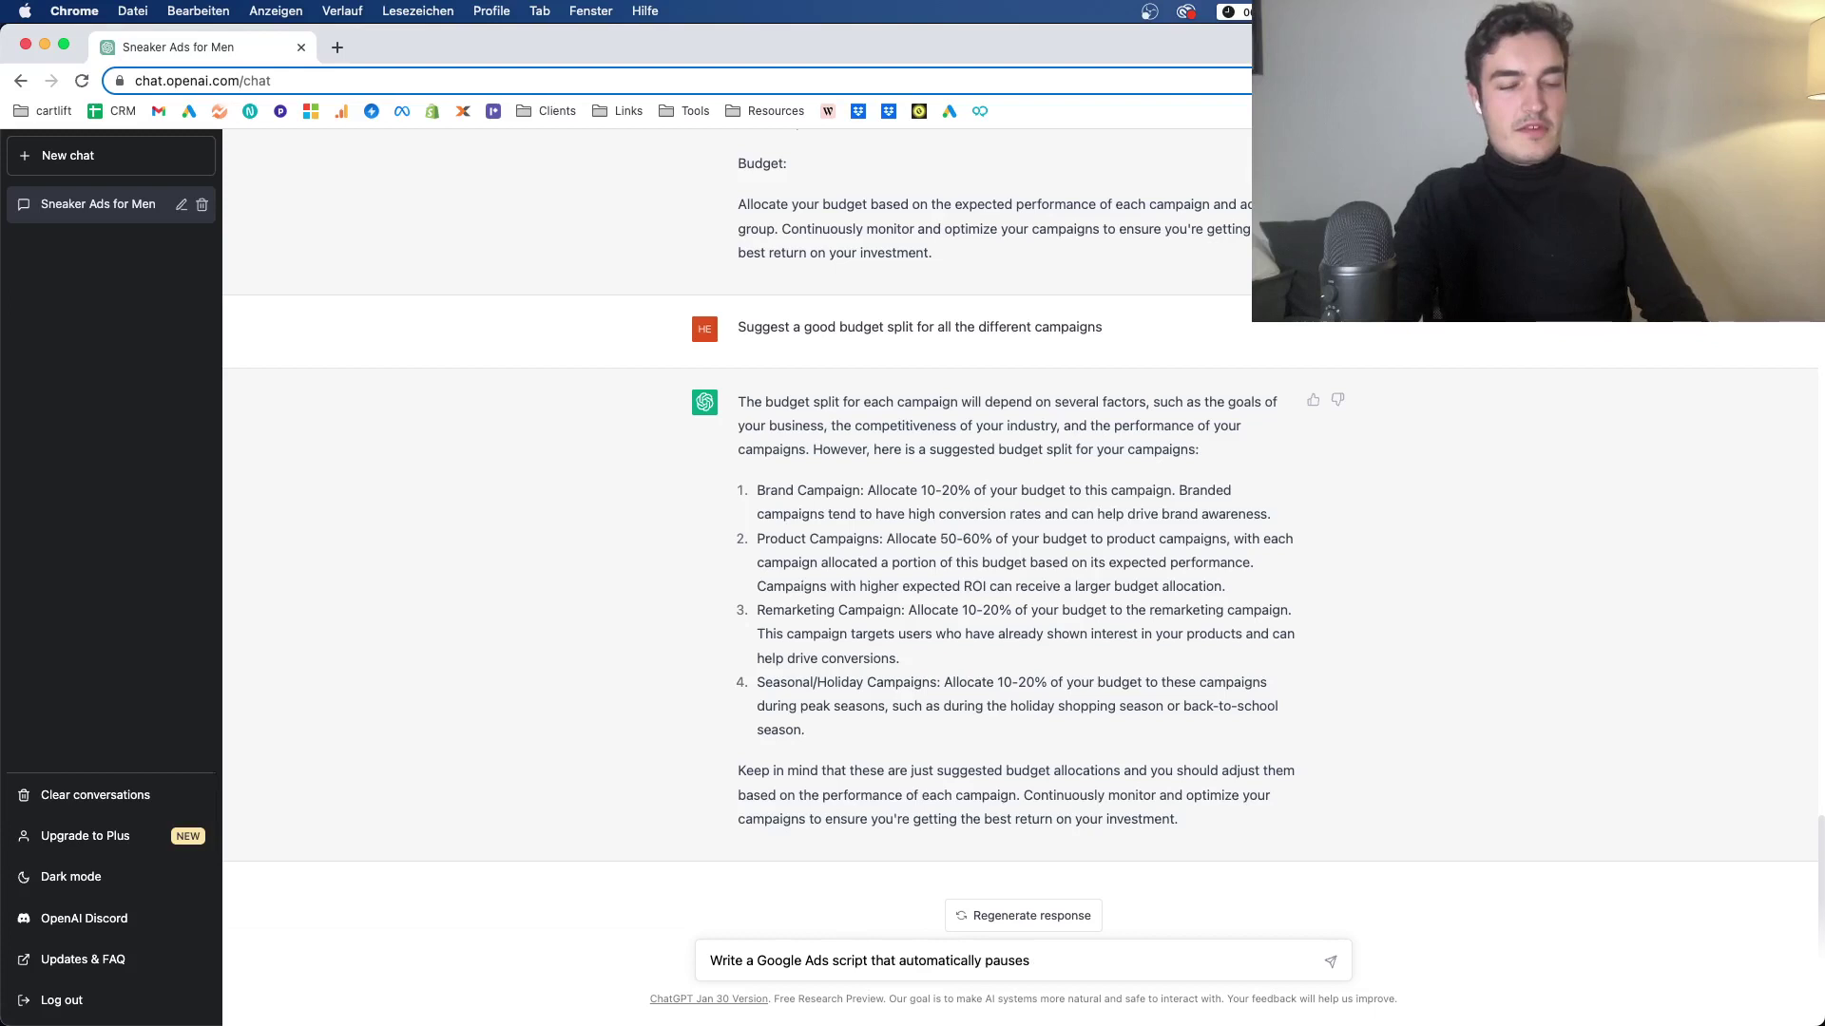
text(underperfro)
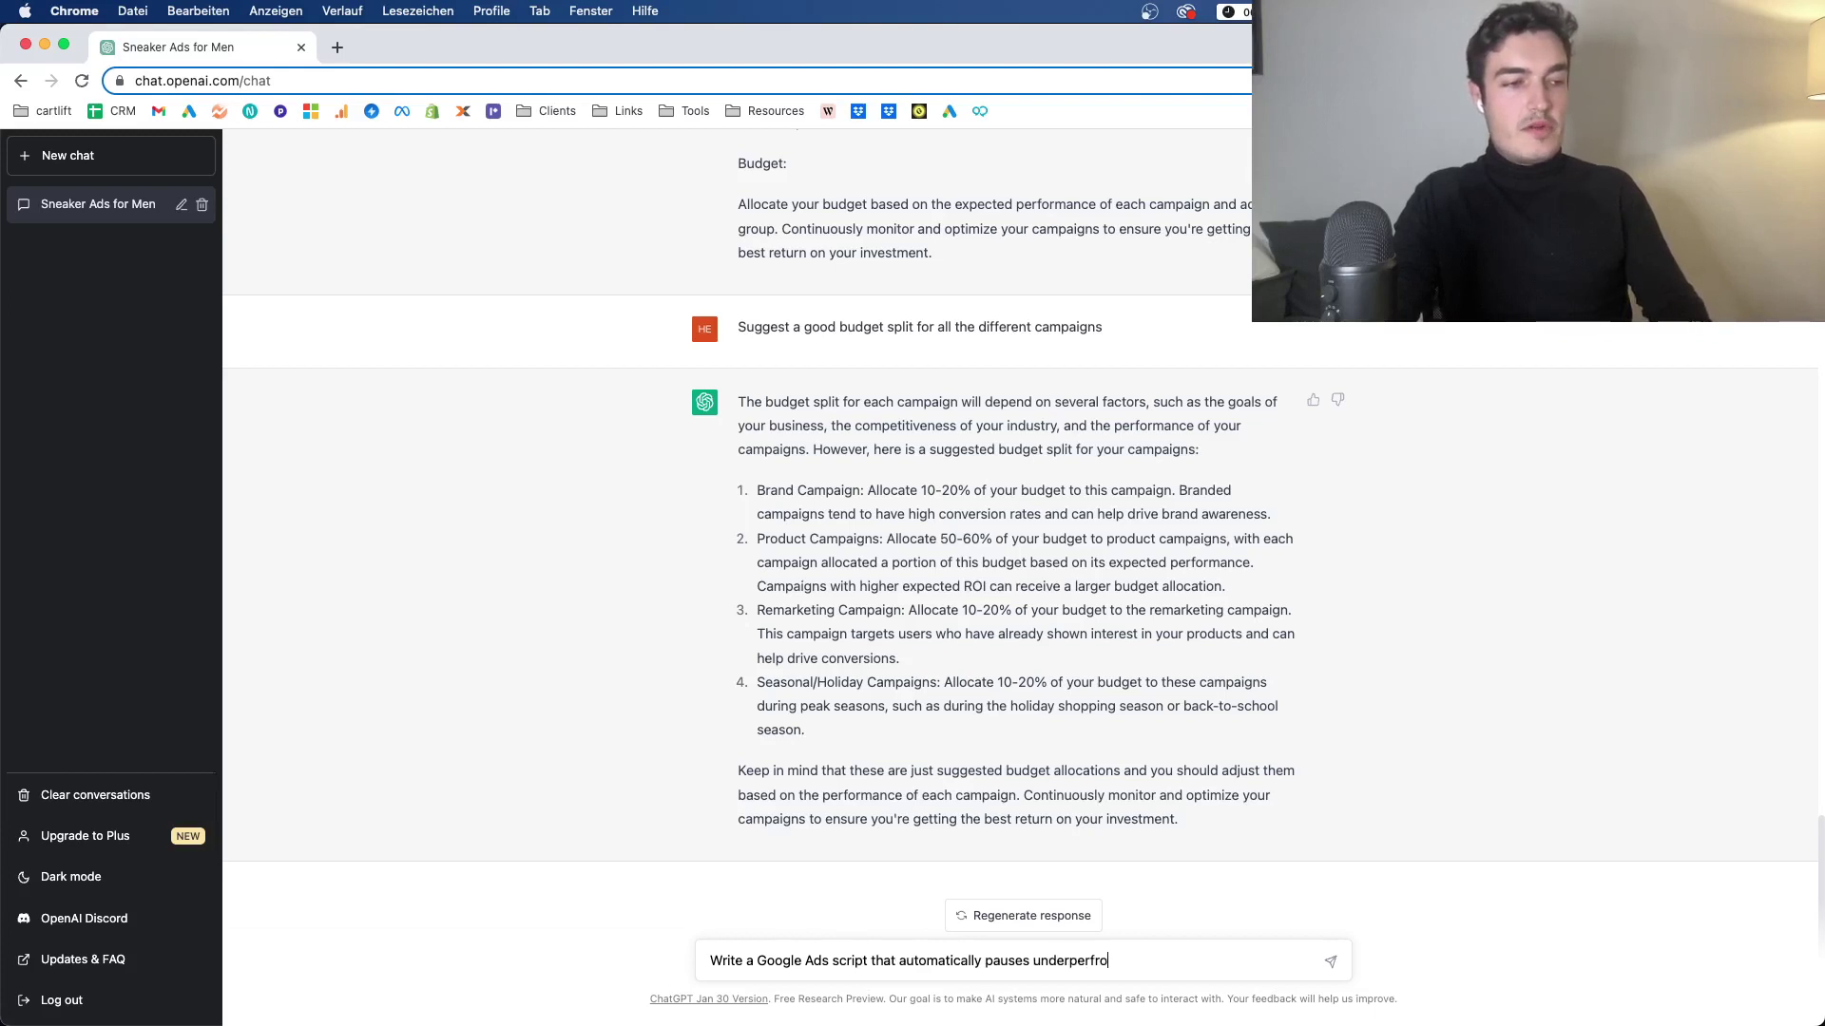
key(BackSpace)
key(BackSpace)
text(orming ads)
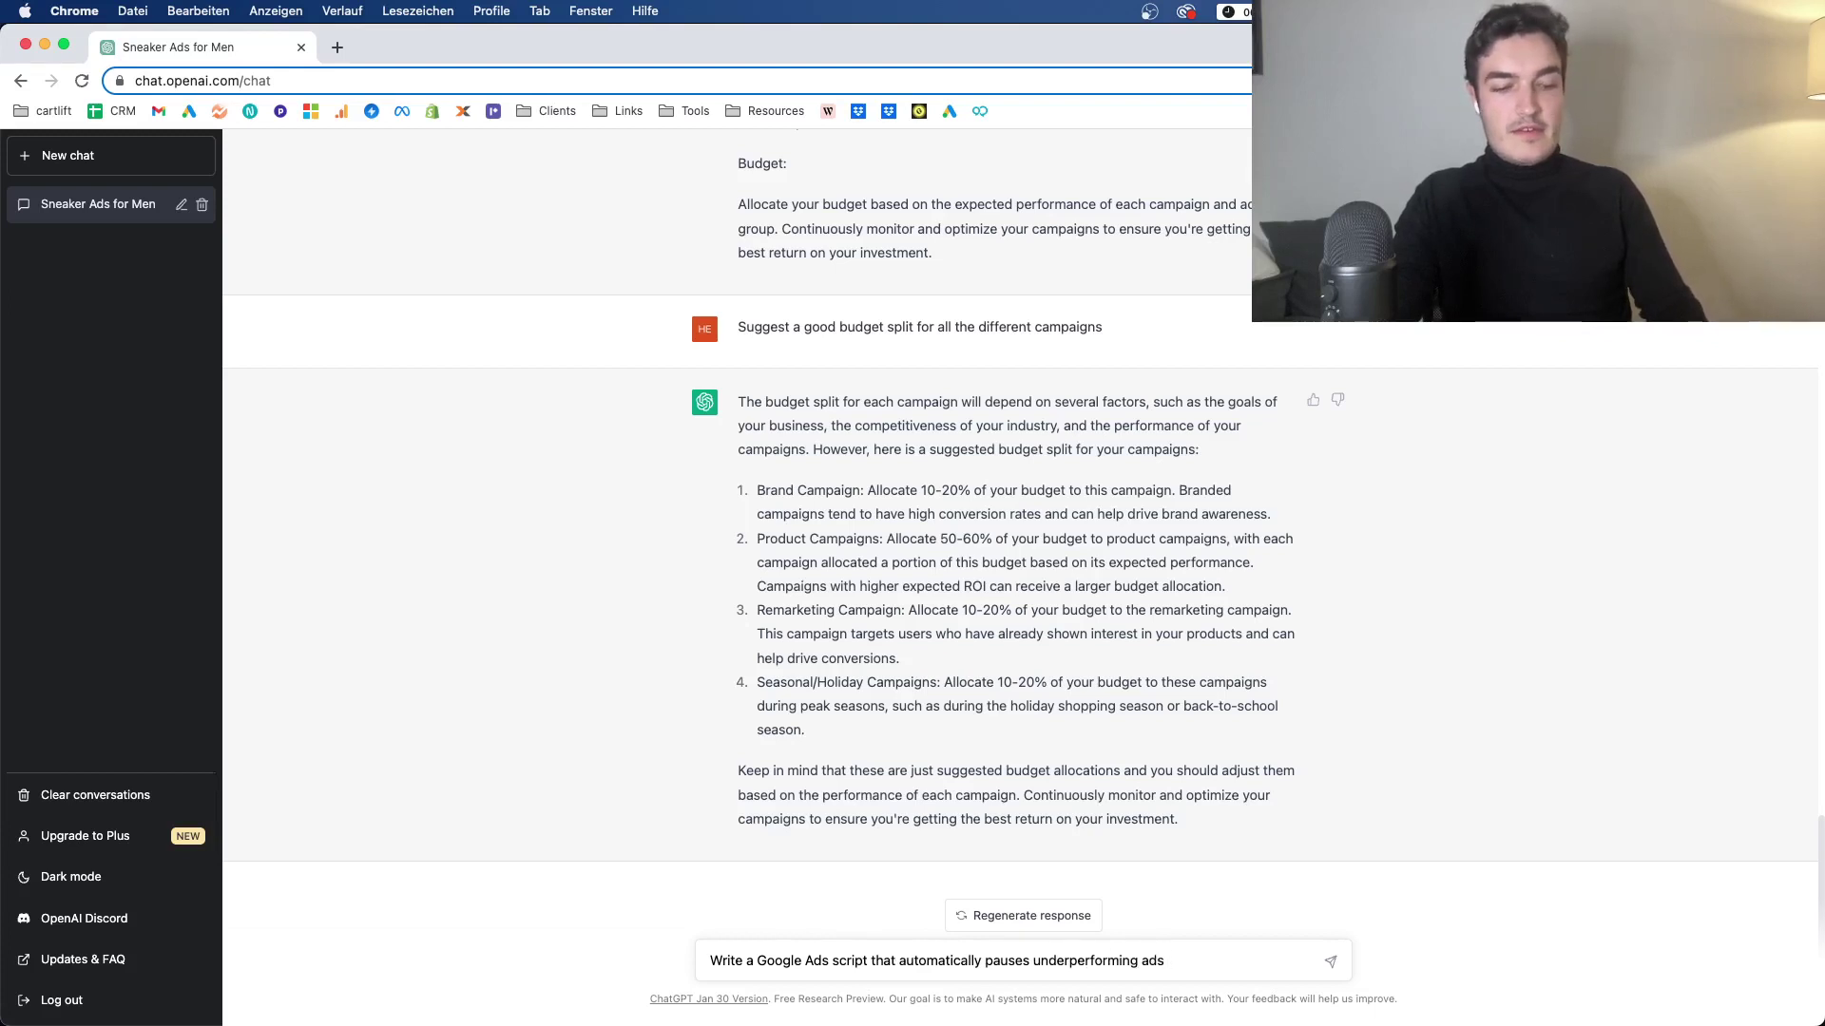
text( every 14)
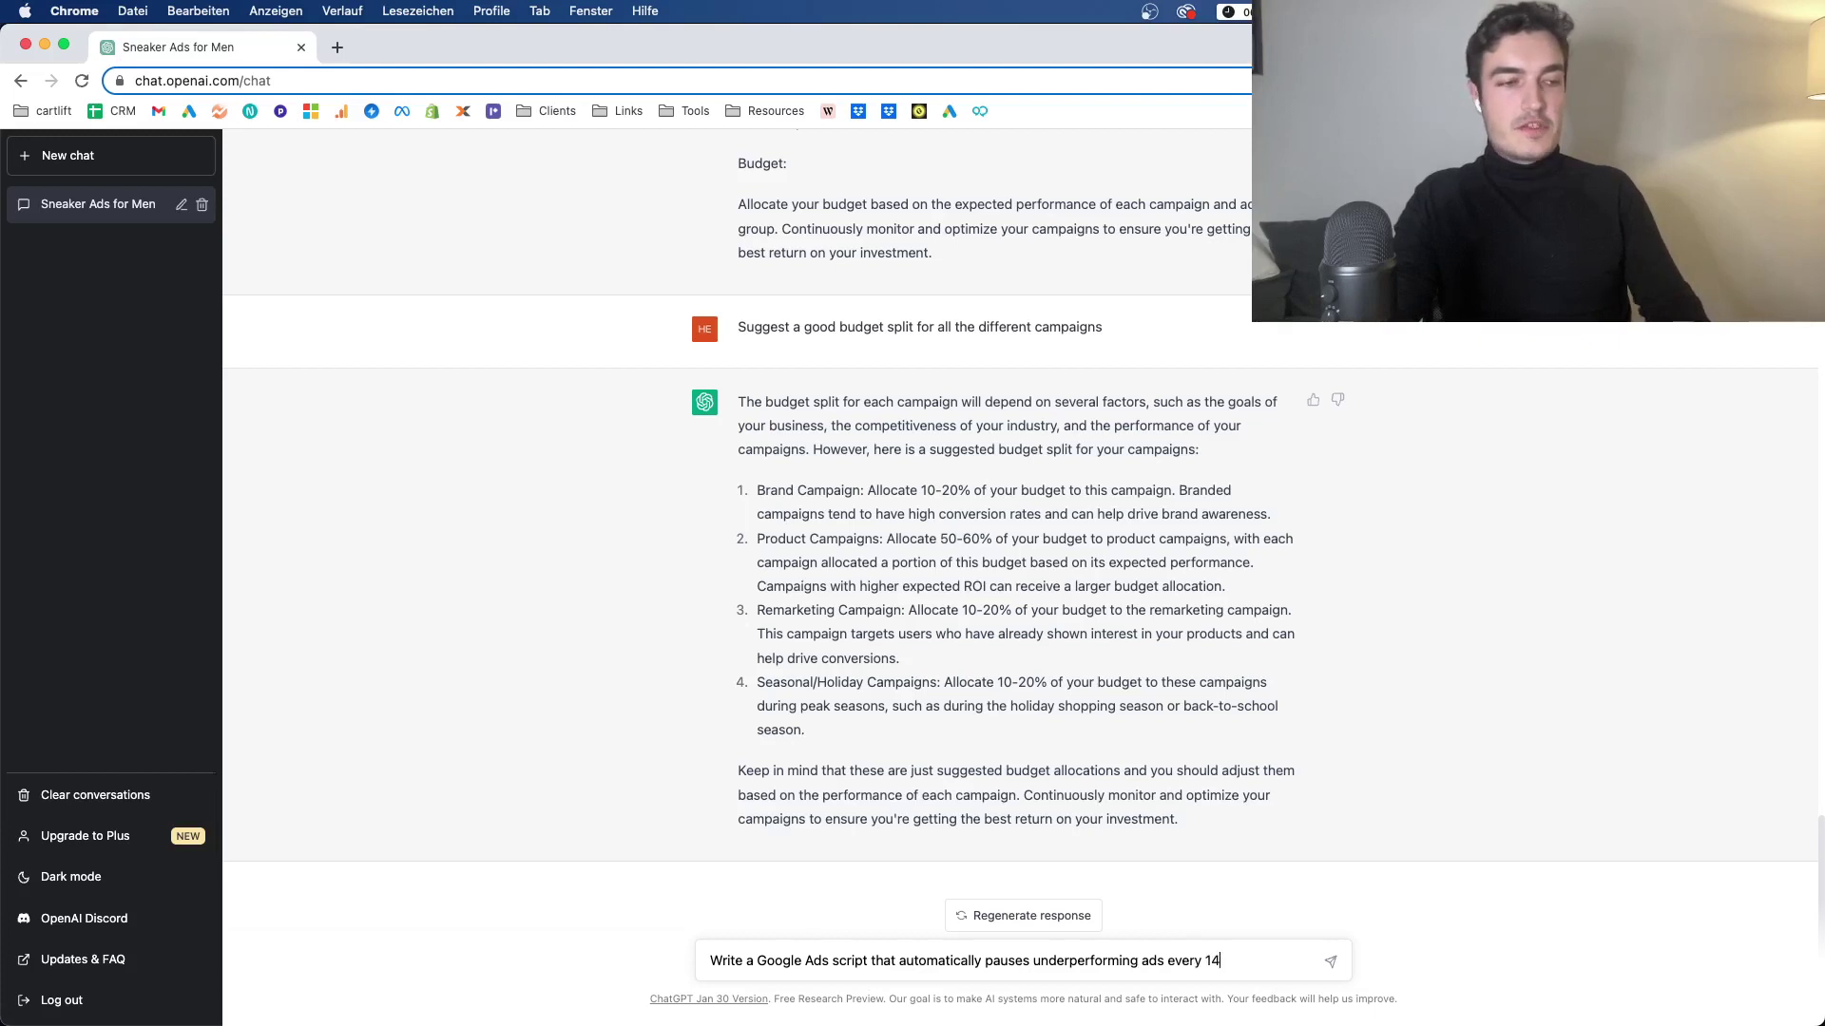
text( days)
key(Return)
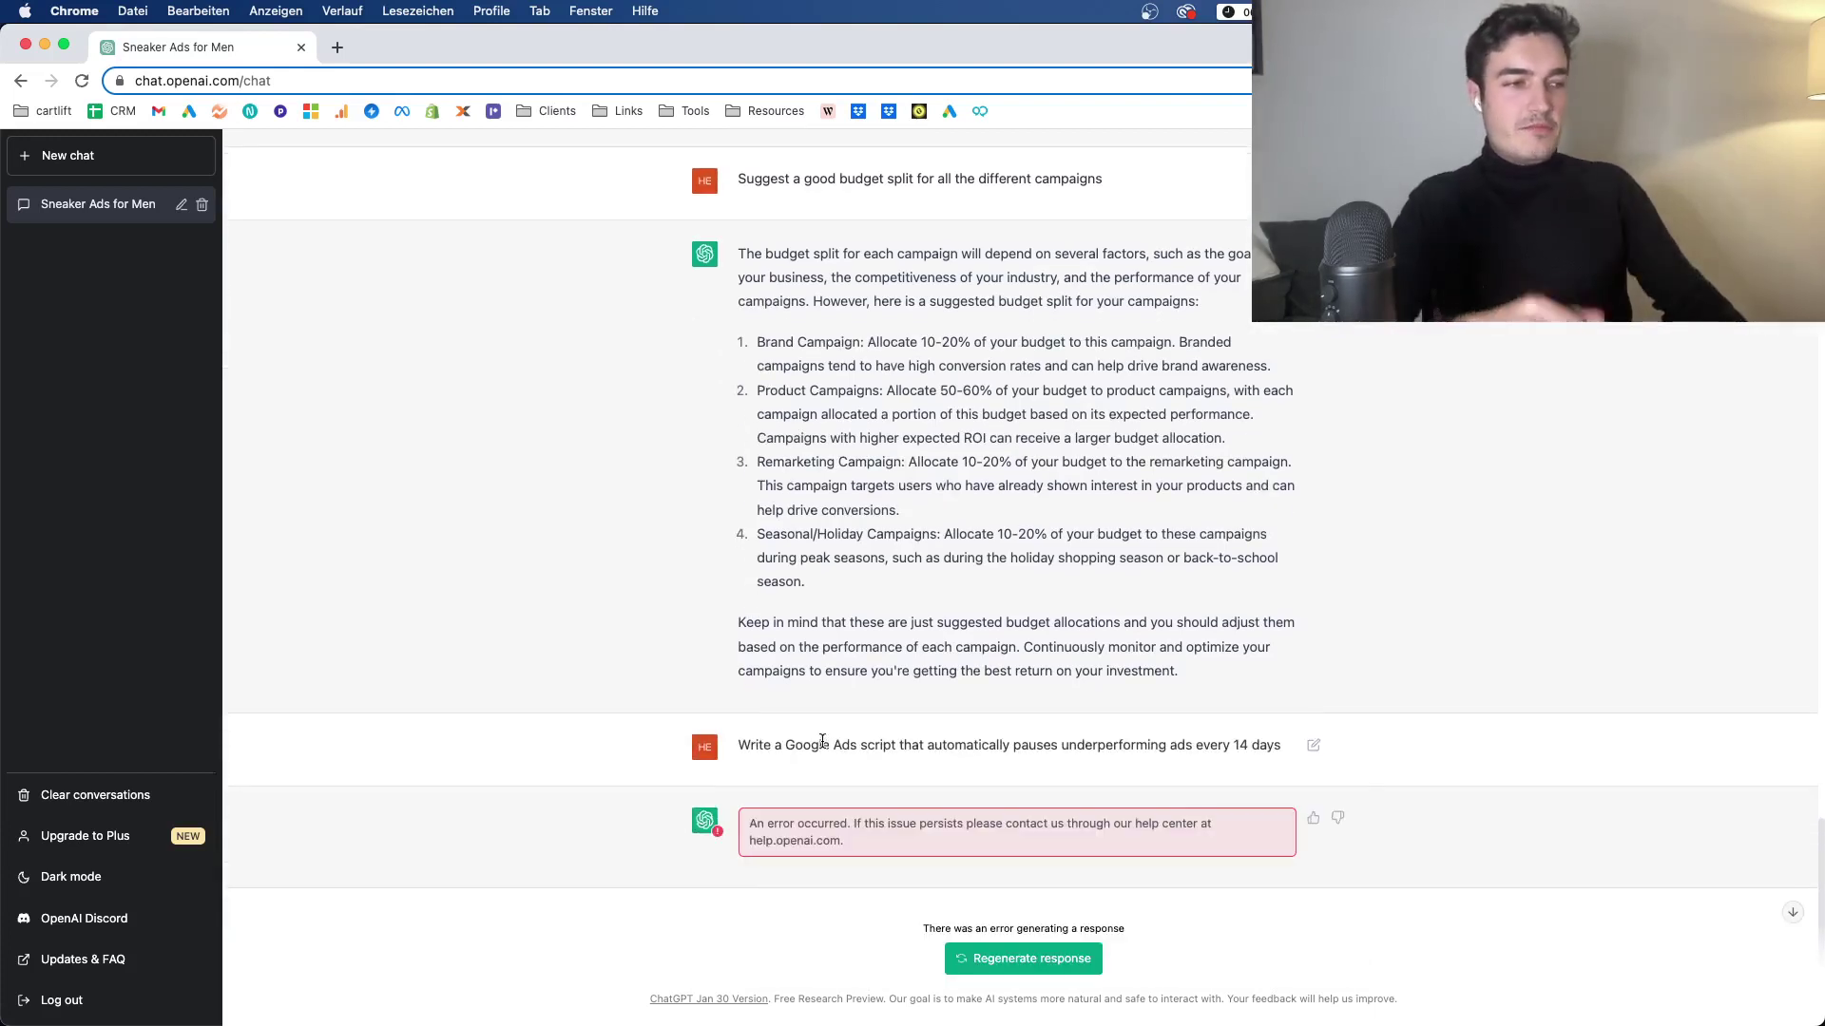
Resend the request for a script pausing ads with no clicks, impressions or CTR under 0.01% in a new chat.
triple_click(822, 744)
key(super+c)
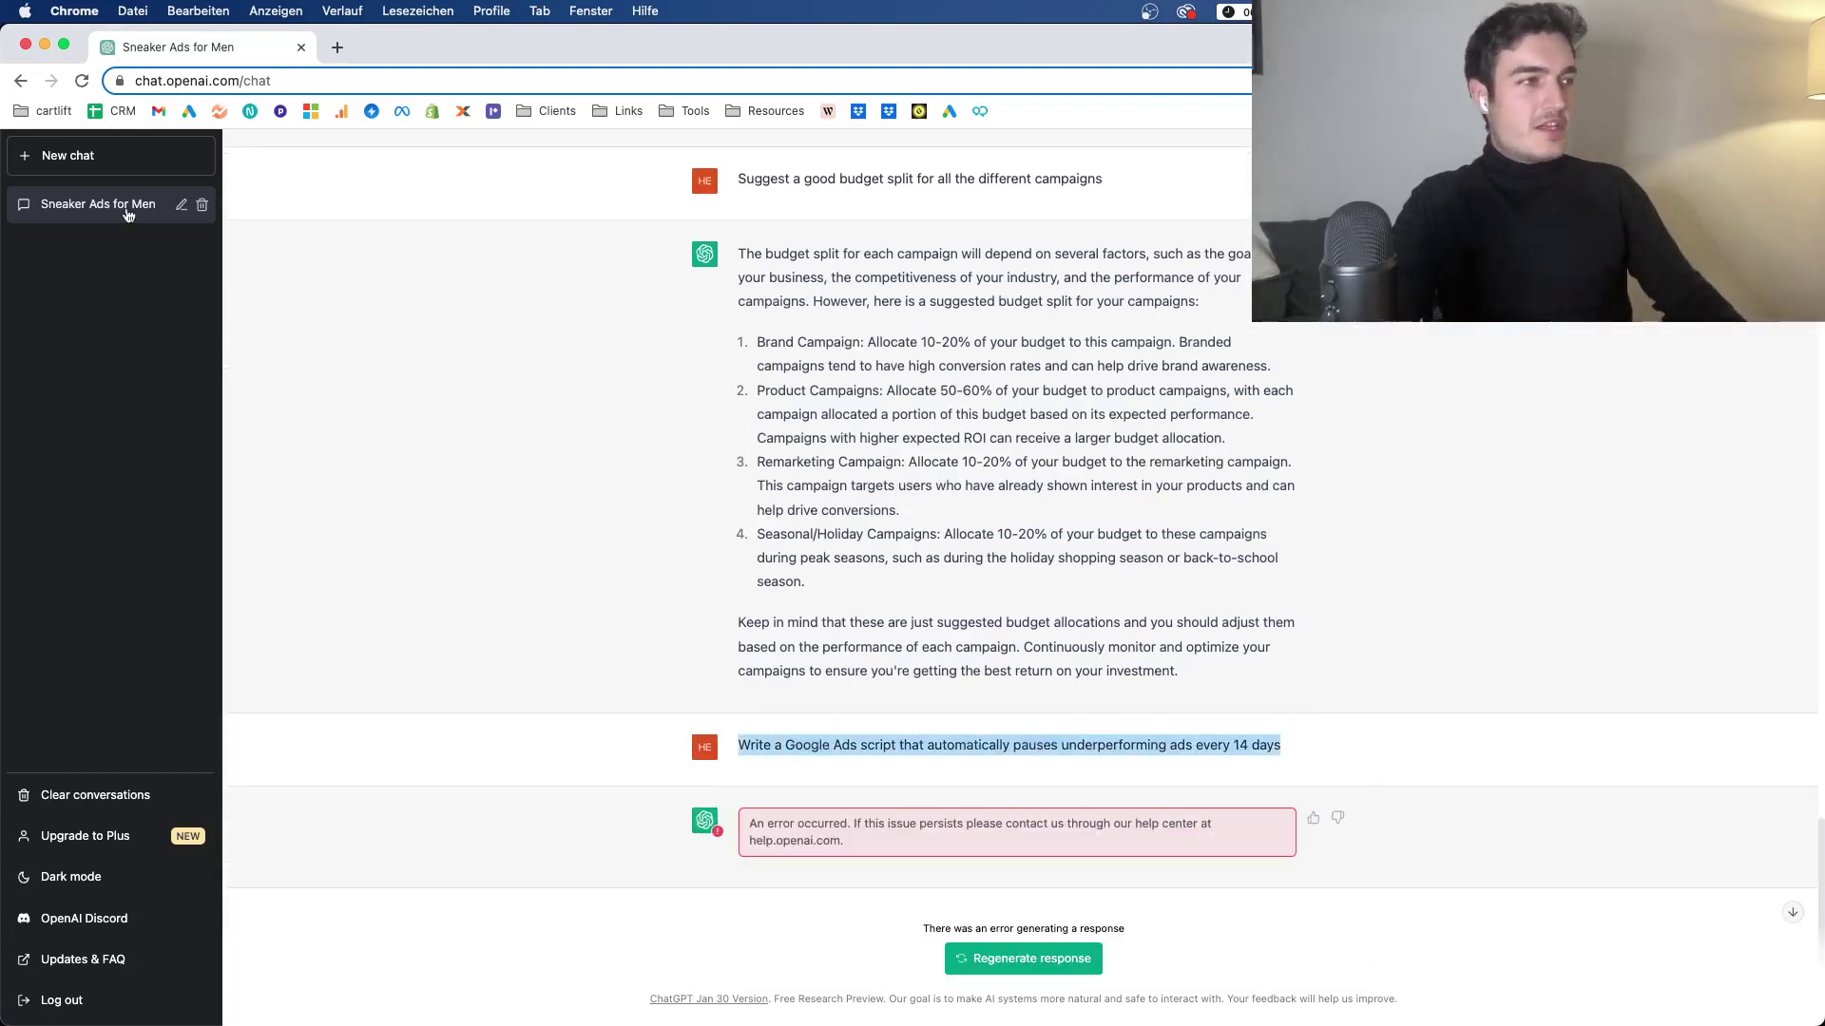
click(81, 83)
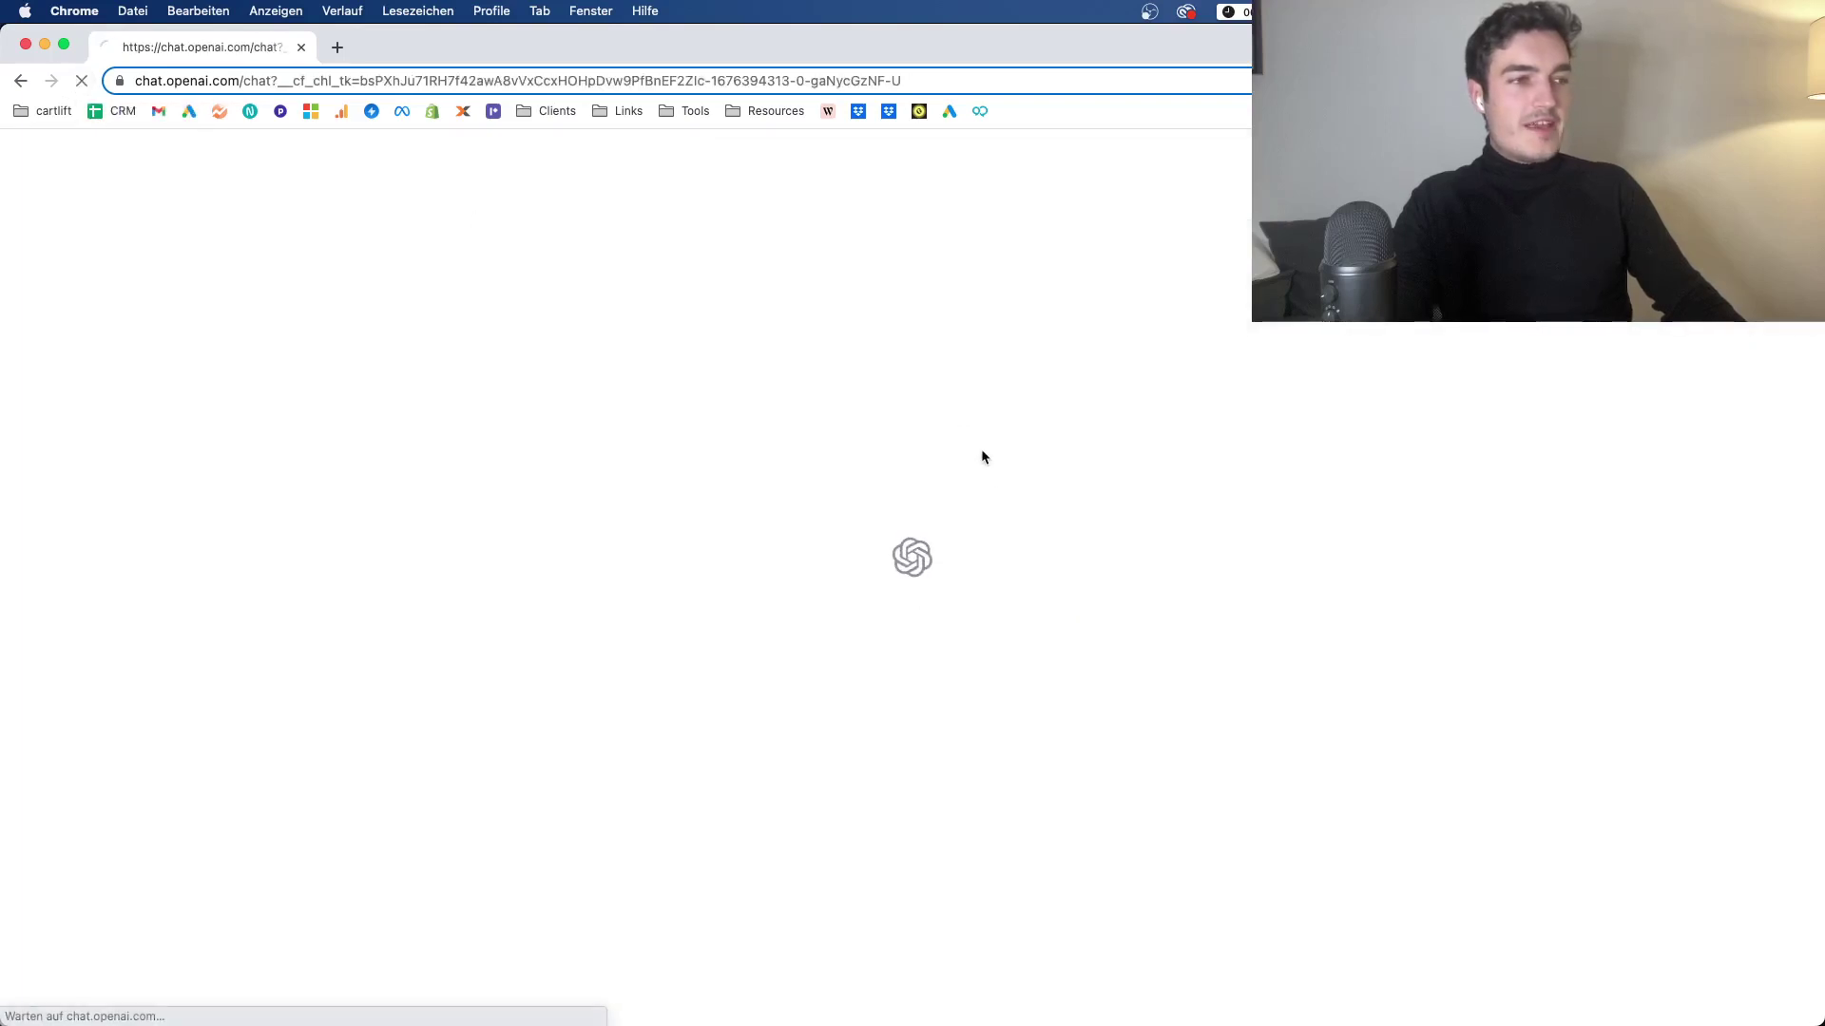
key(super+v)
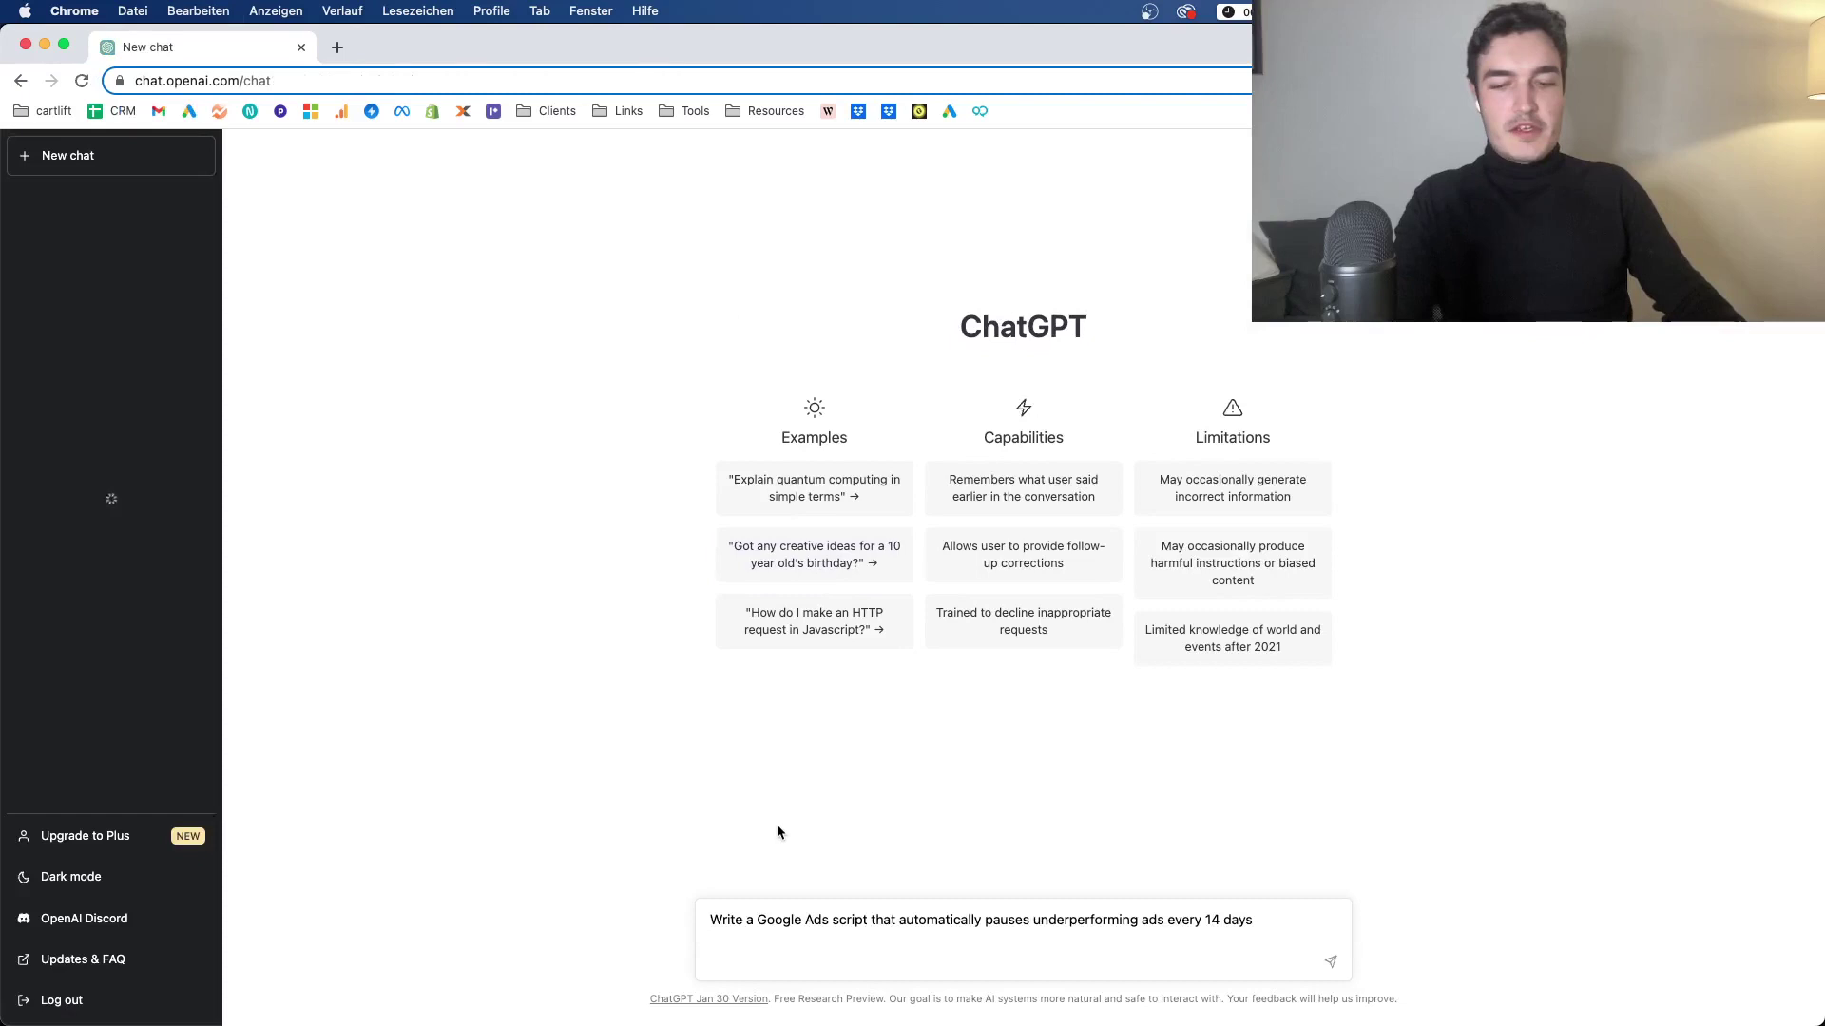
key(Return)
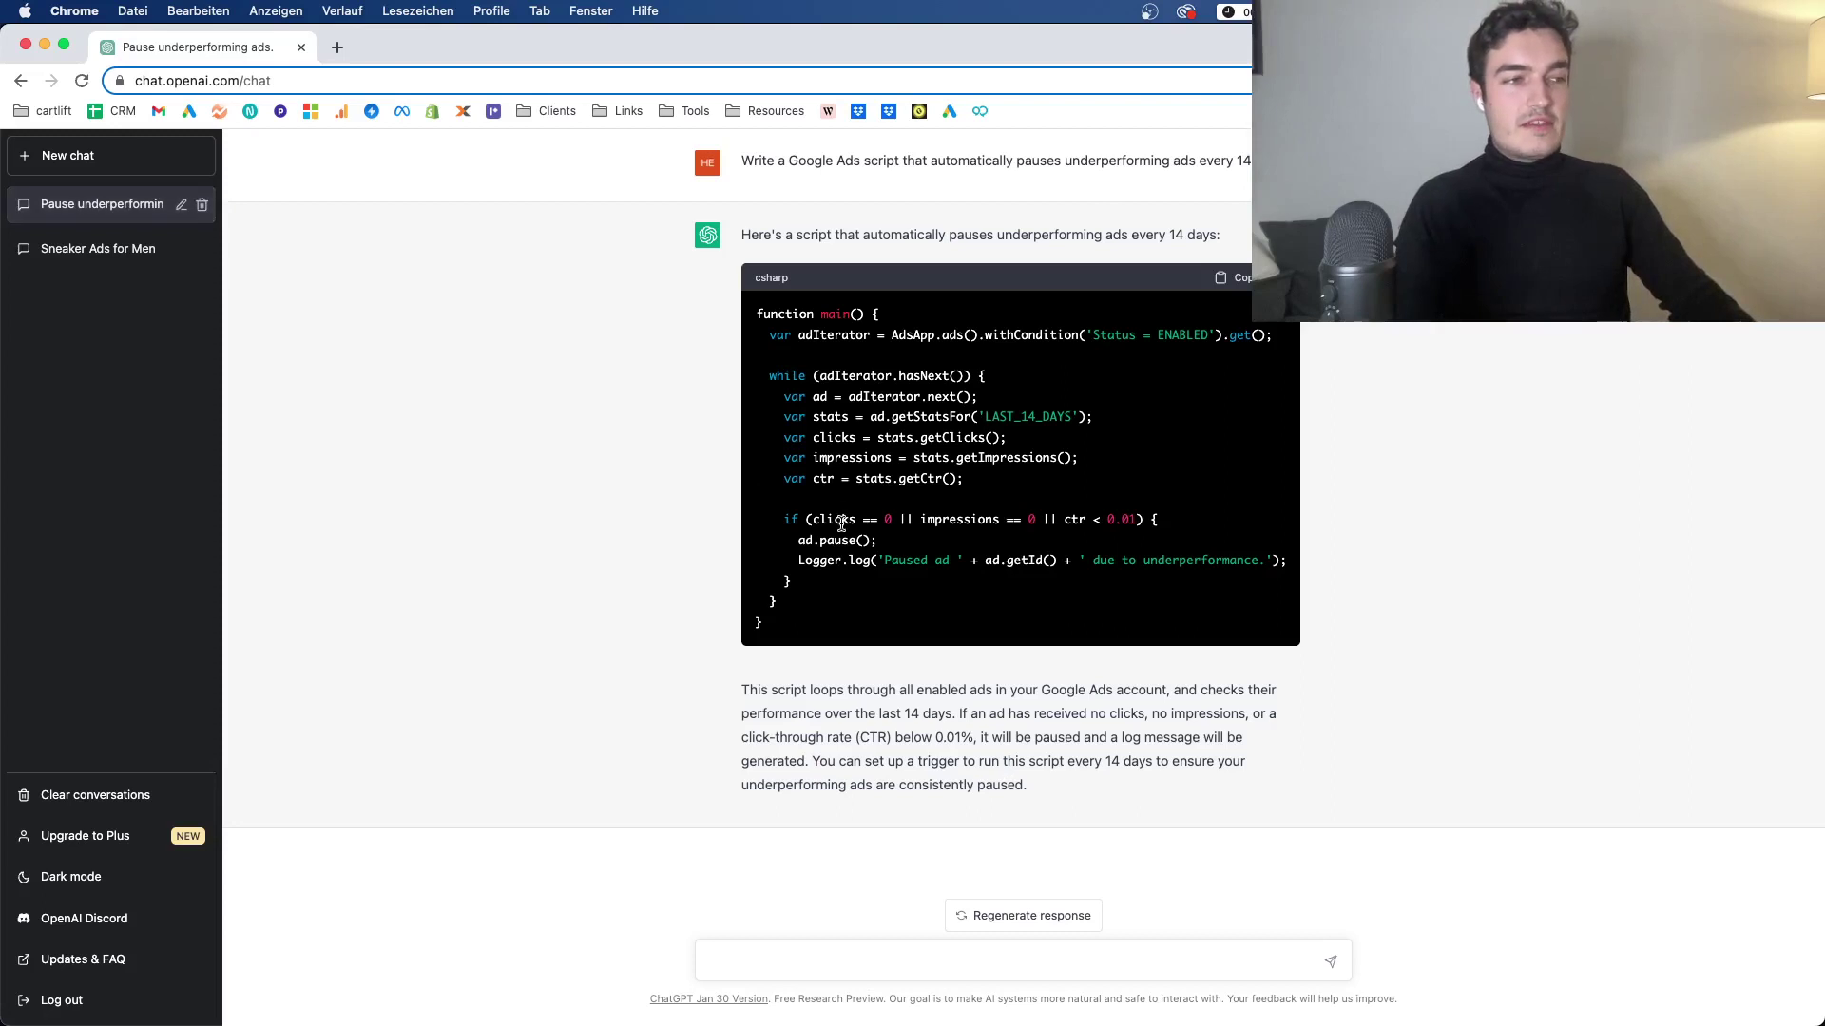
drag(841, 519, 938, 542)
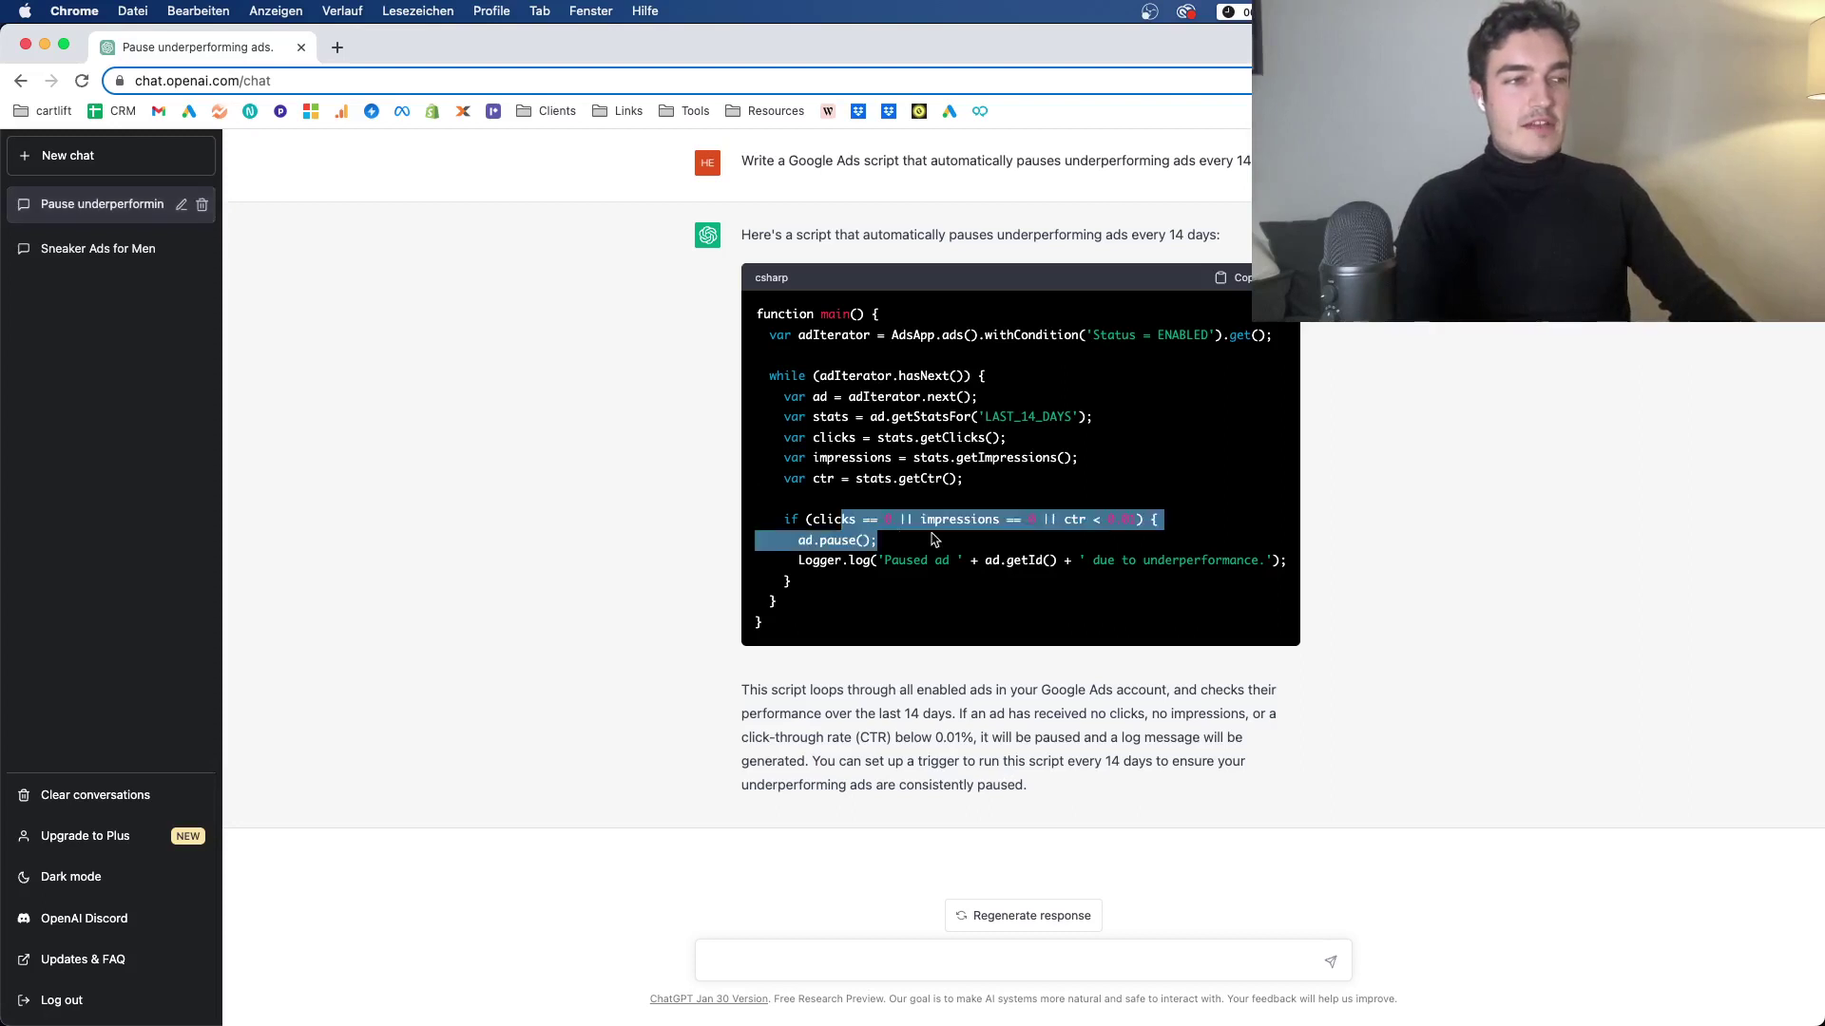
click(836, 706)
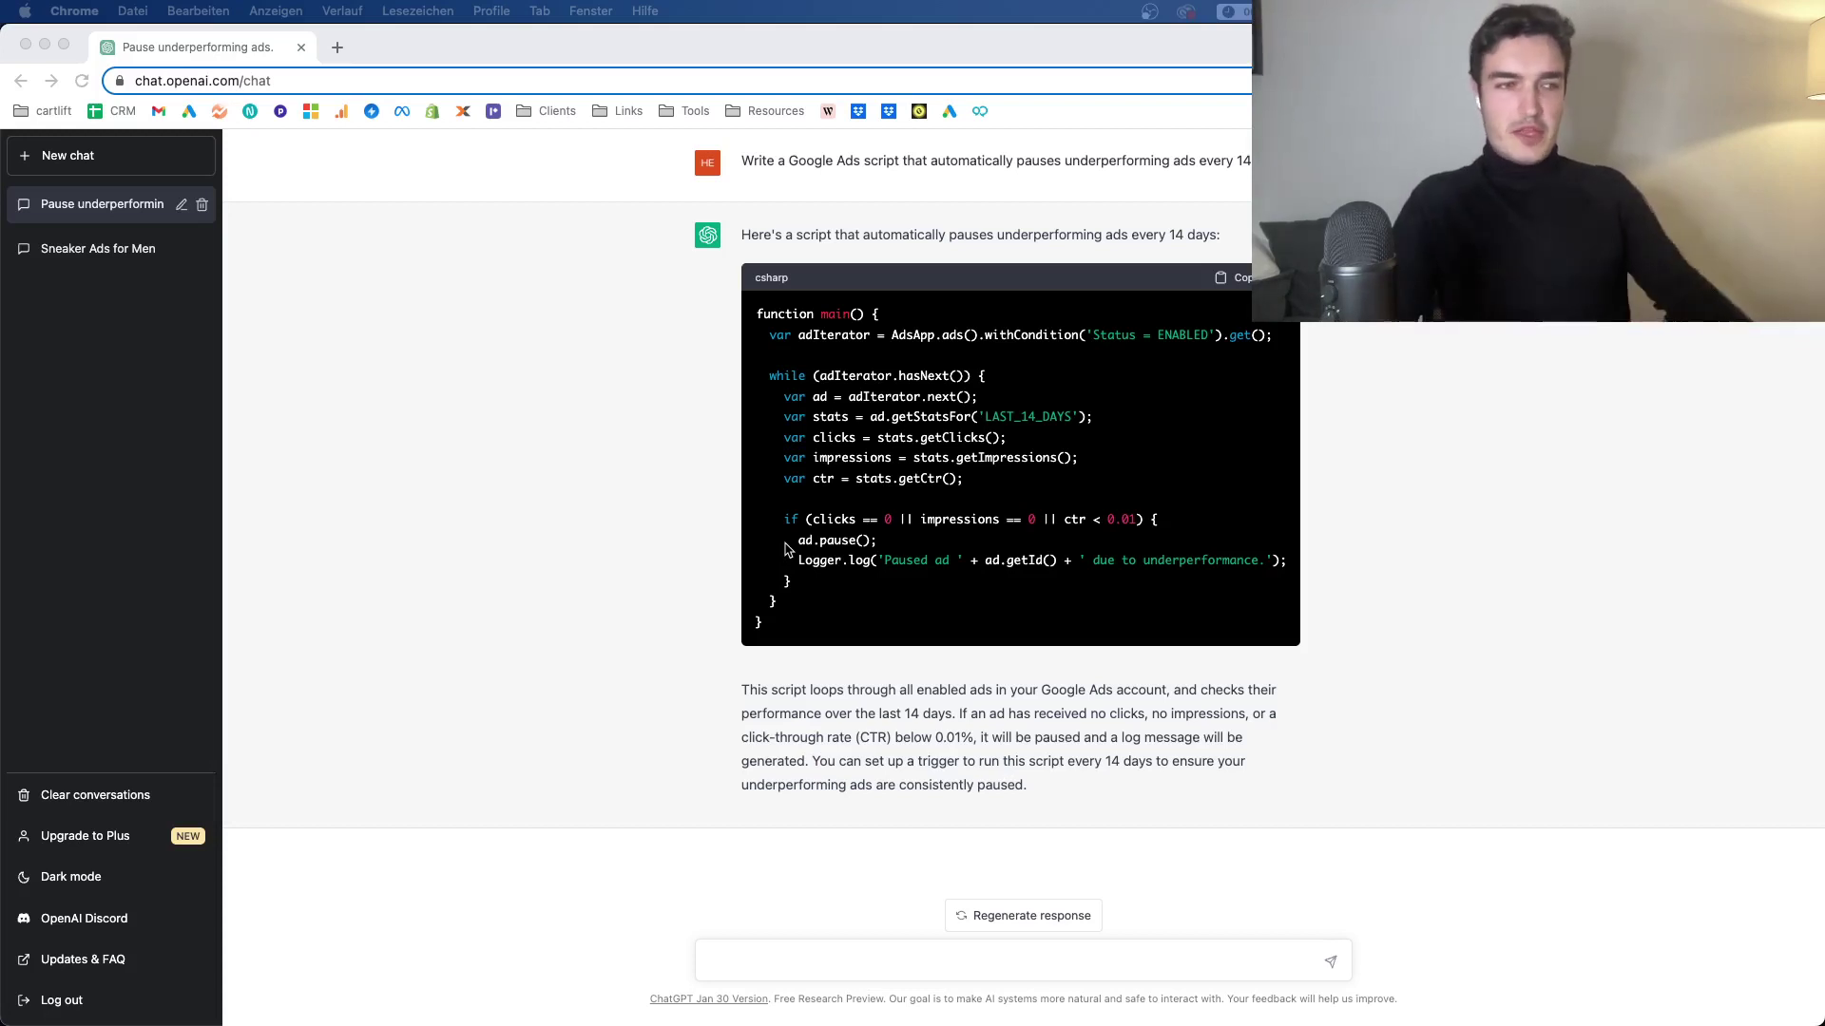
Ask how device bid adjustments work at campaign and ad group level and what to keep in mind.
click(767, 956)
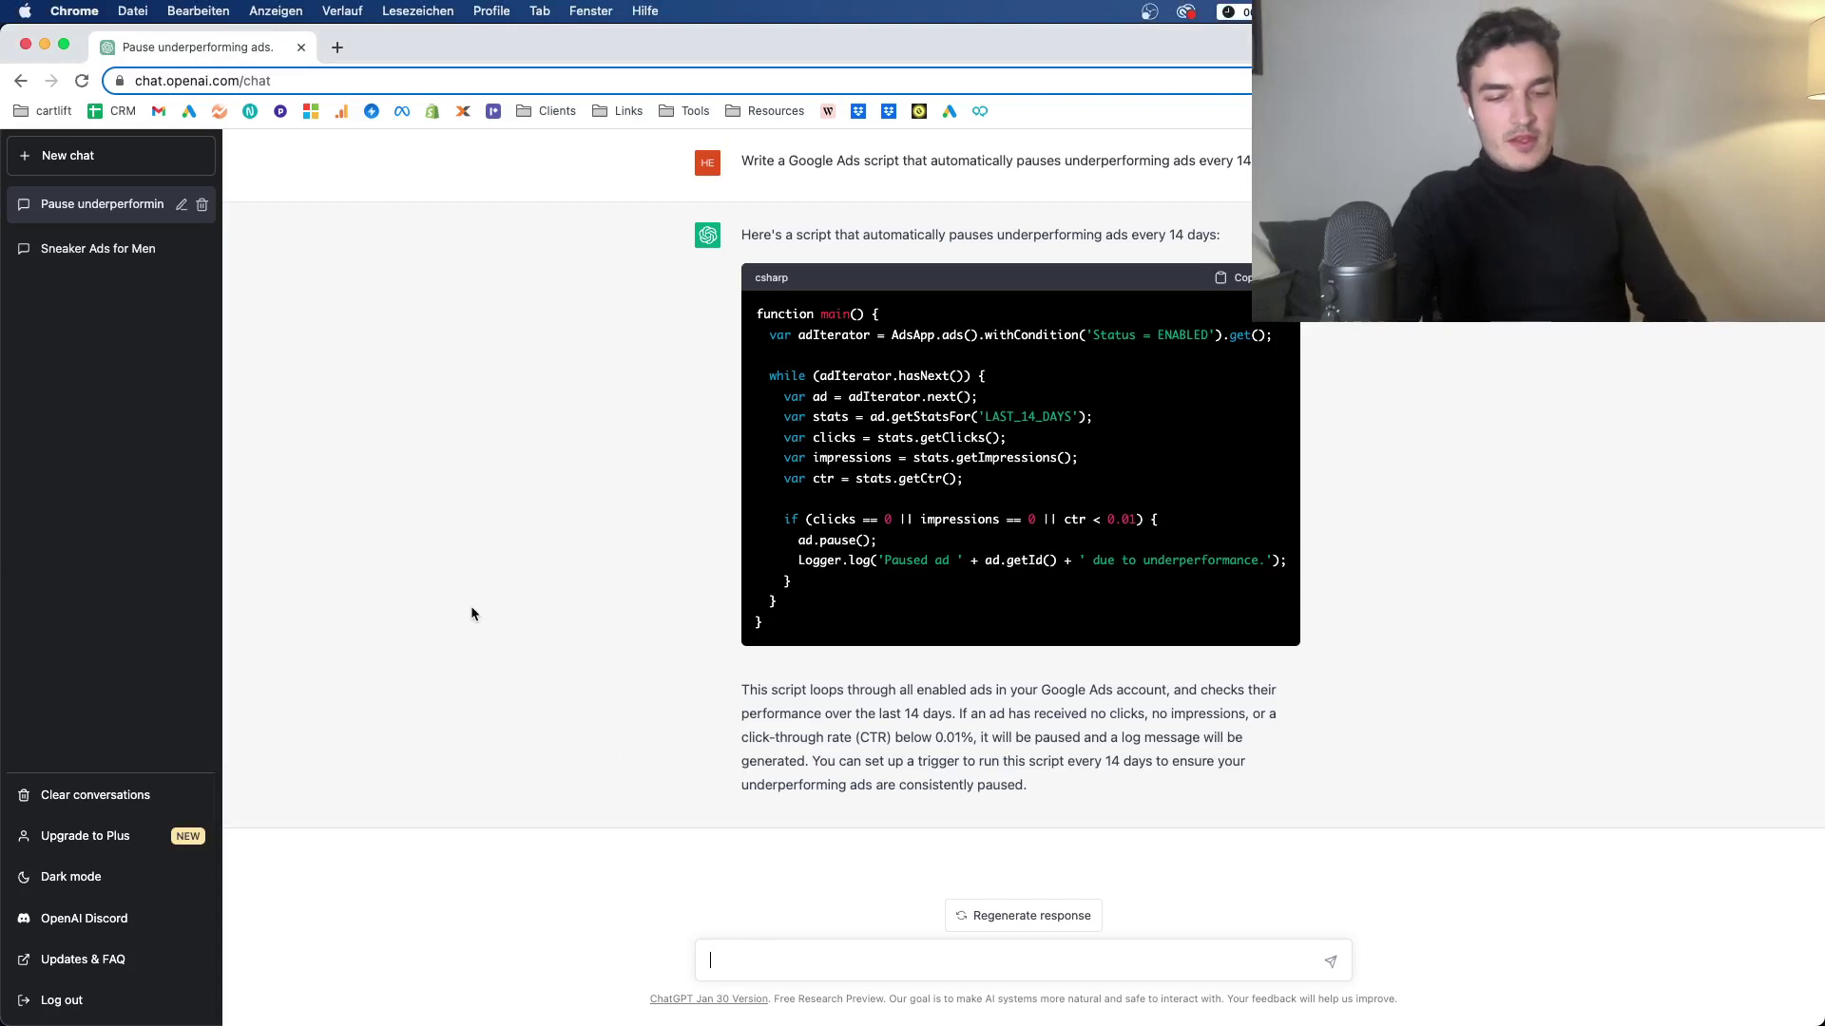
text(I want to use d)
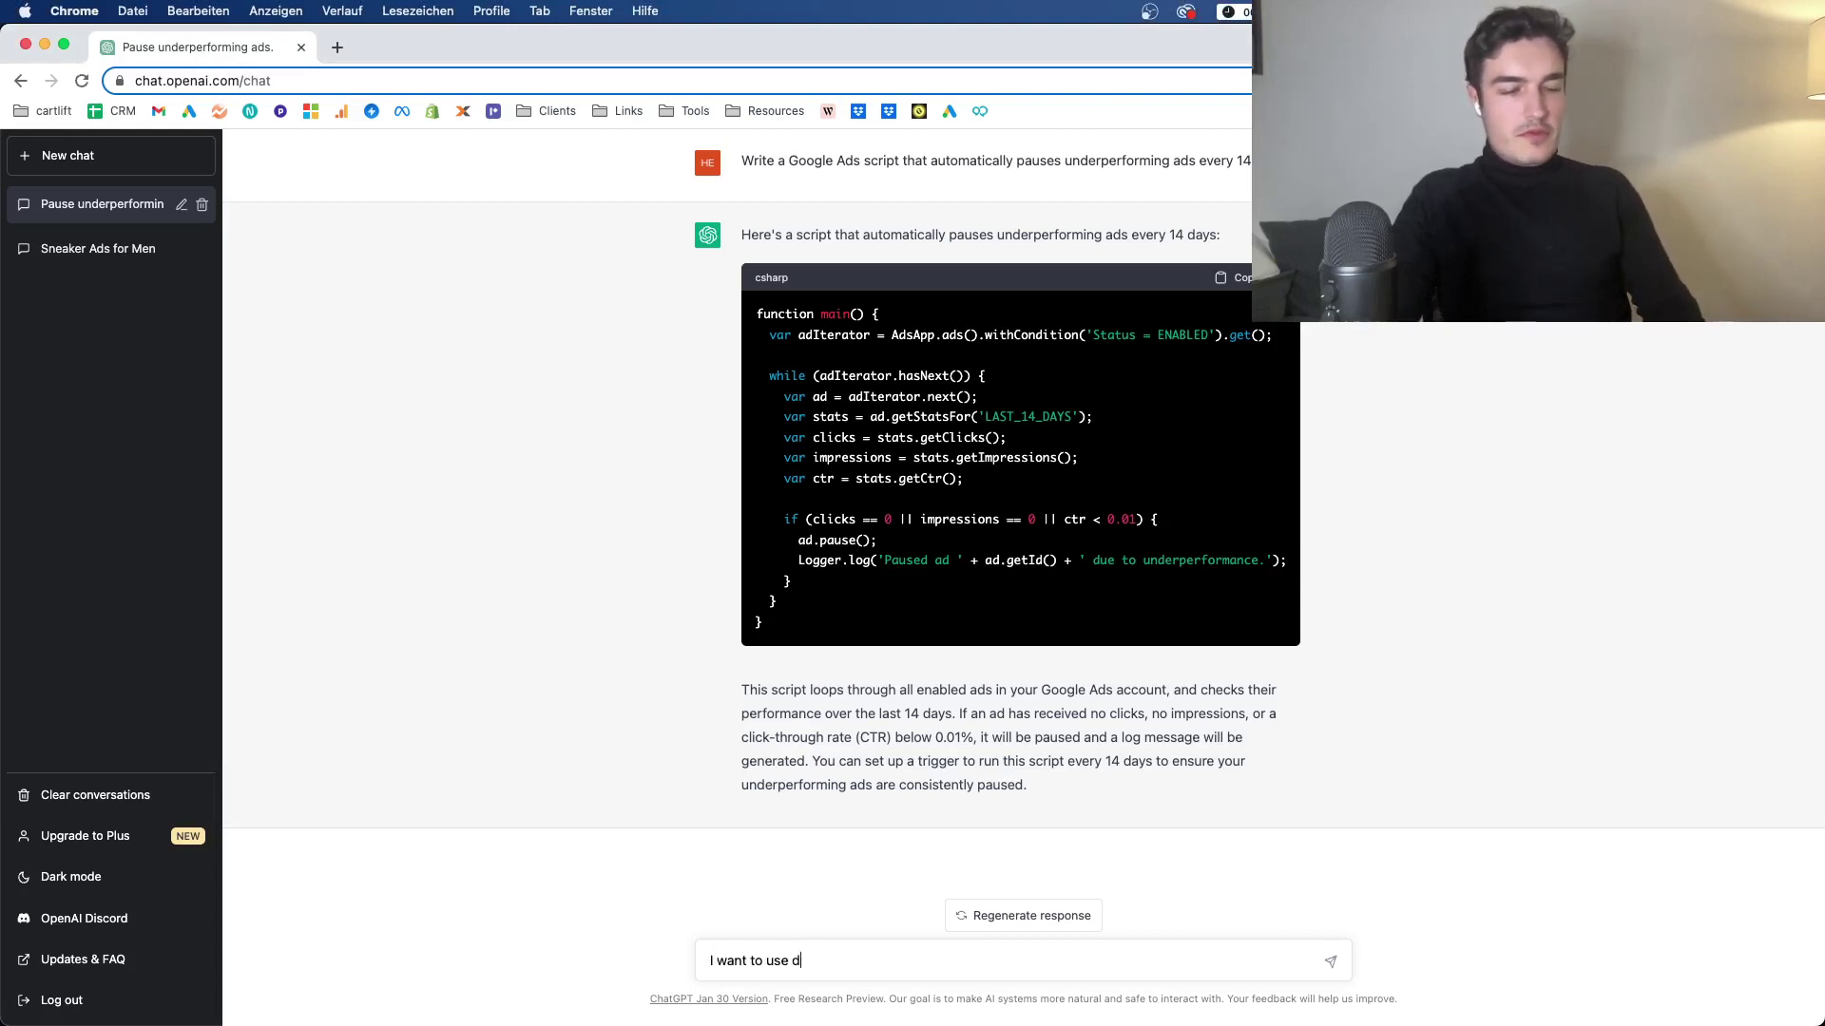
text(evice bid adjust)
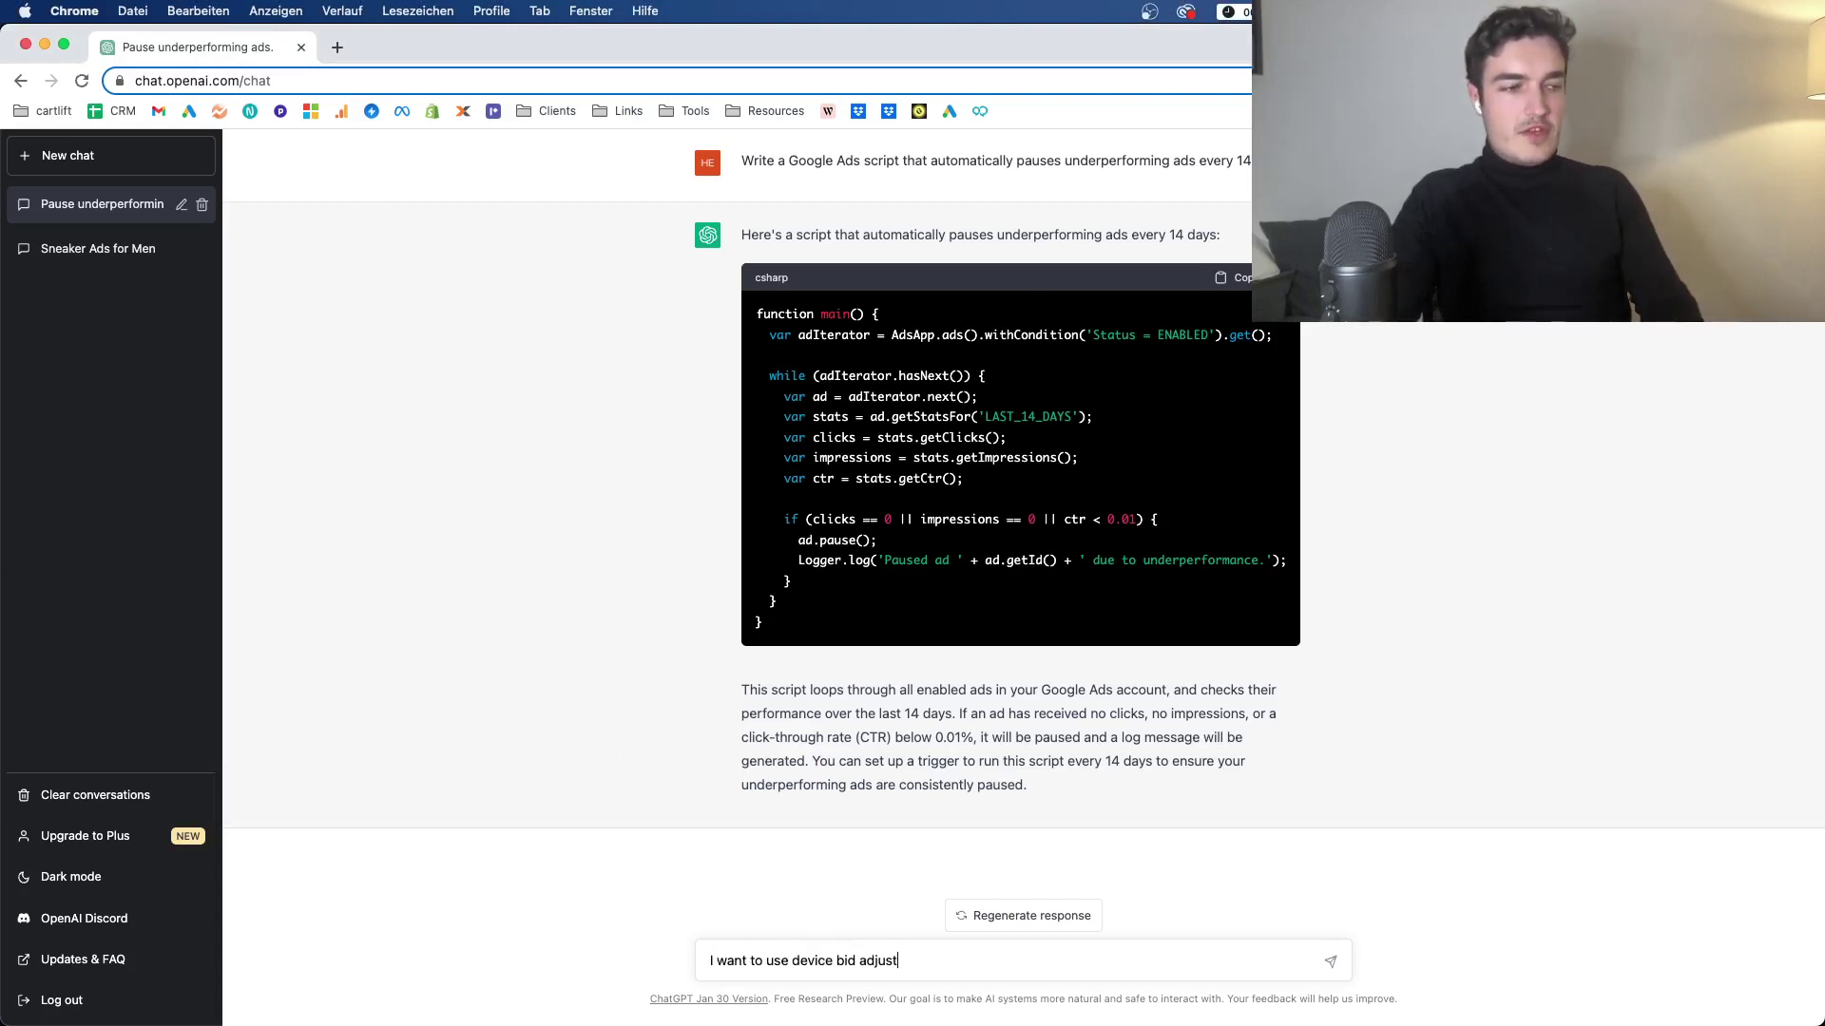
text(ments on multiple plaer)
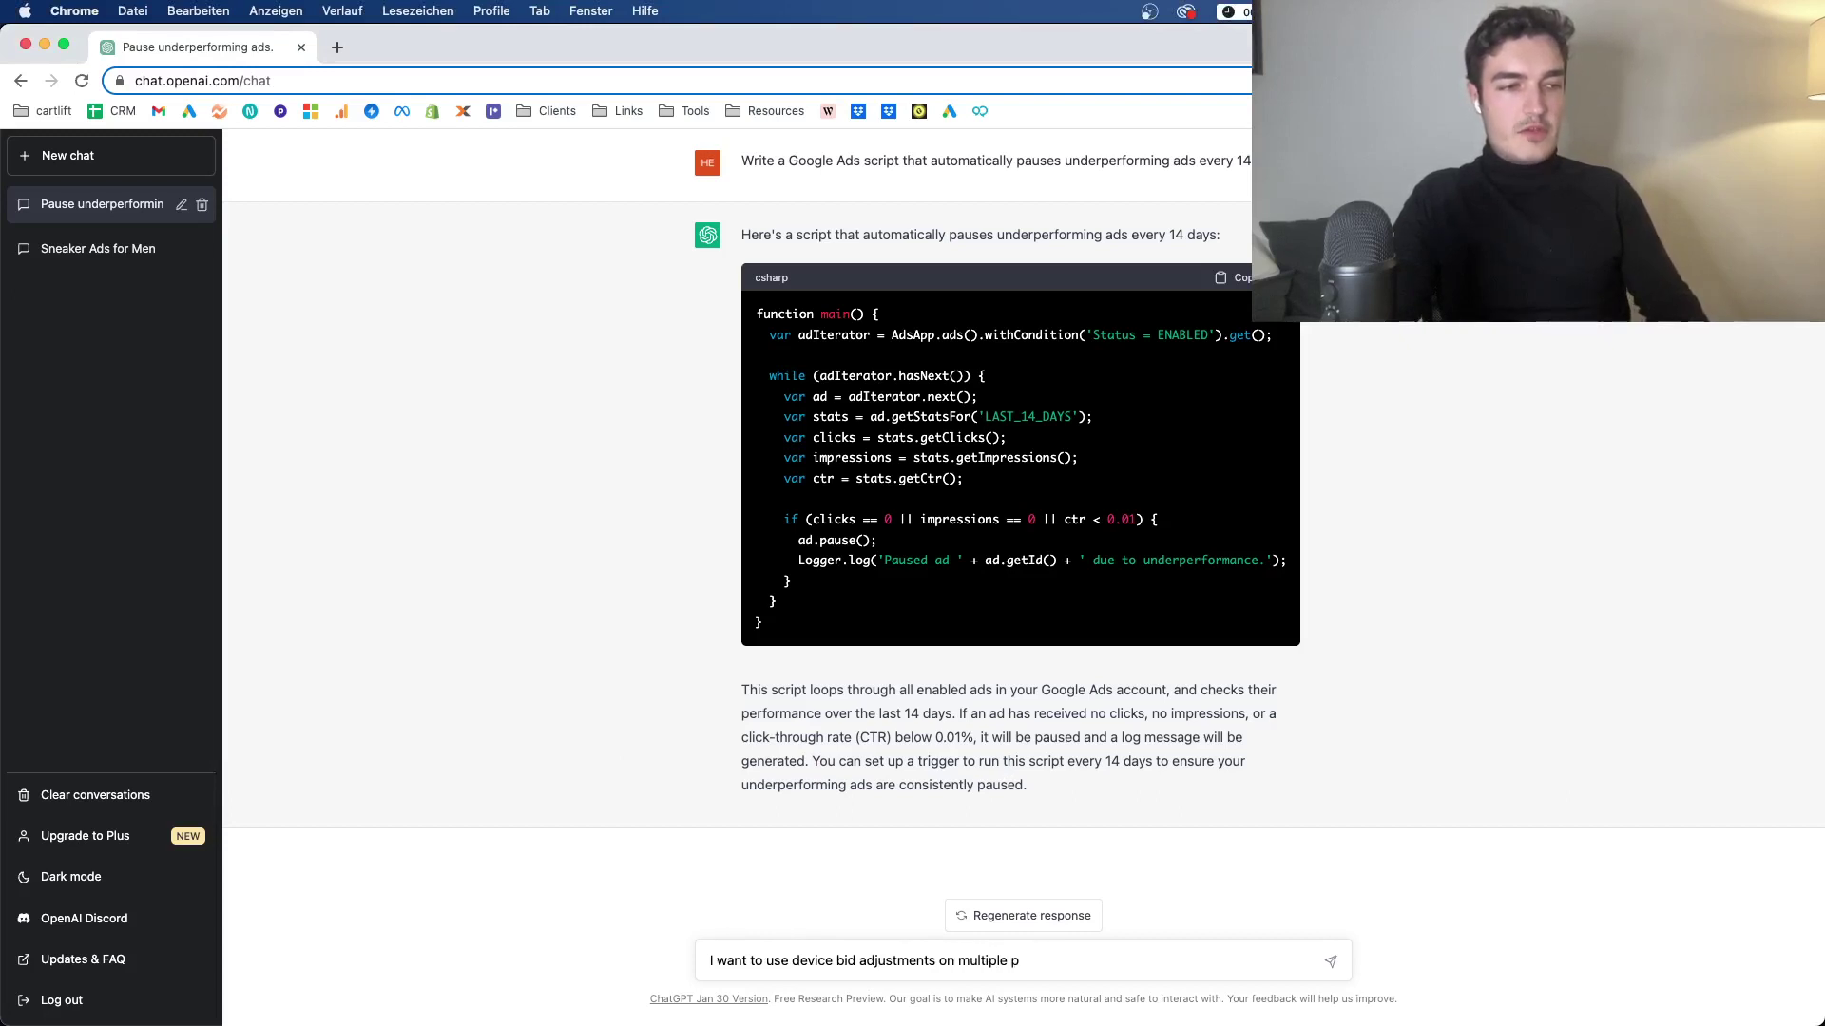
key(BackSpace)
text(layers of my )
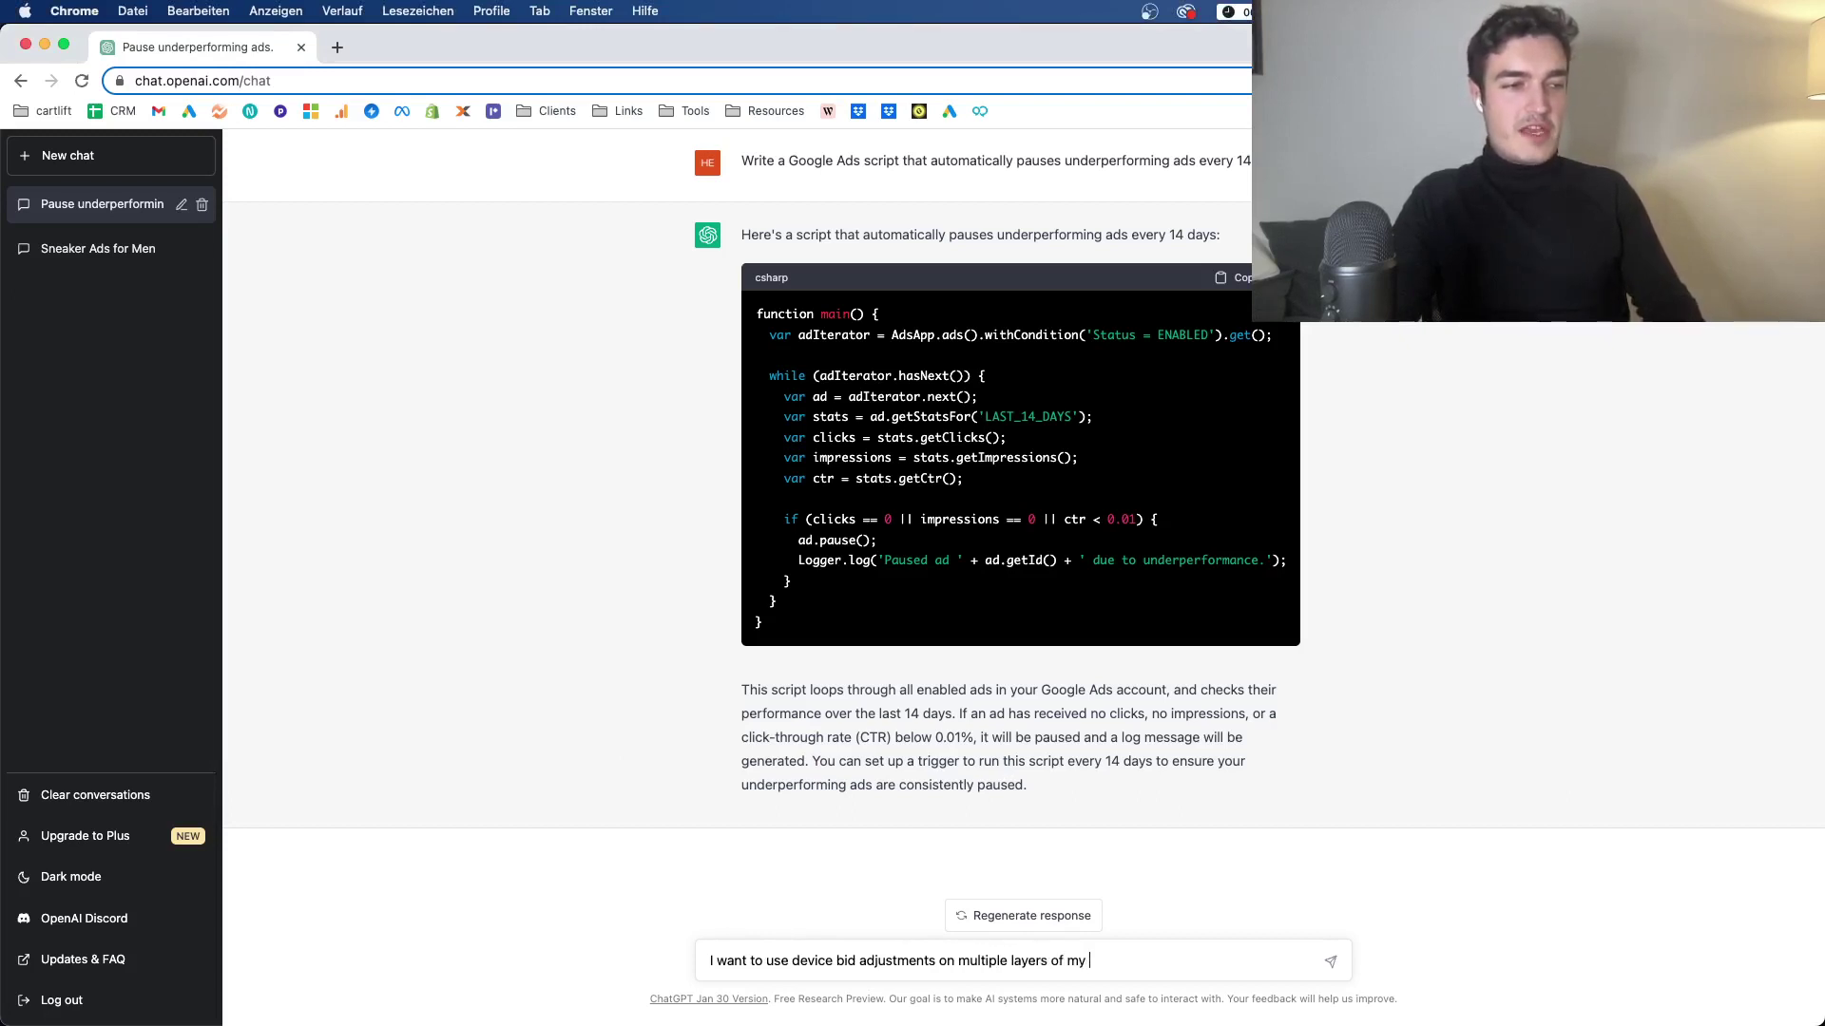
text(account (campaign)
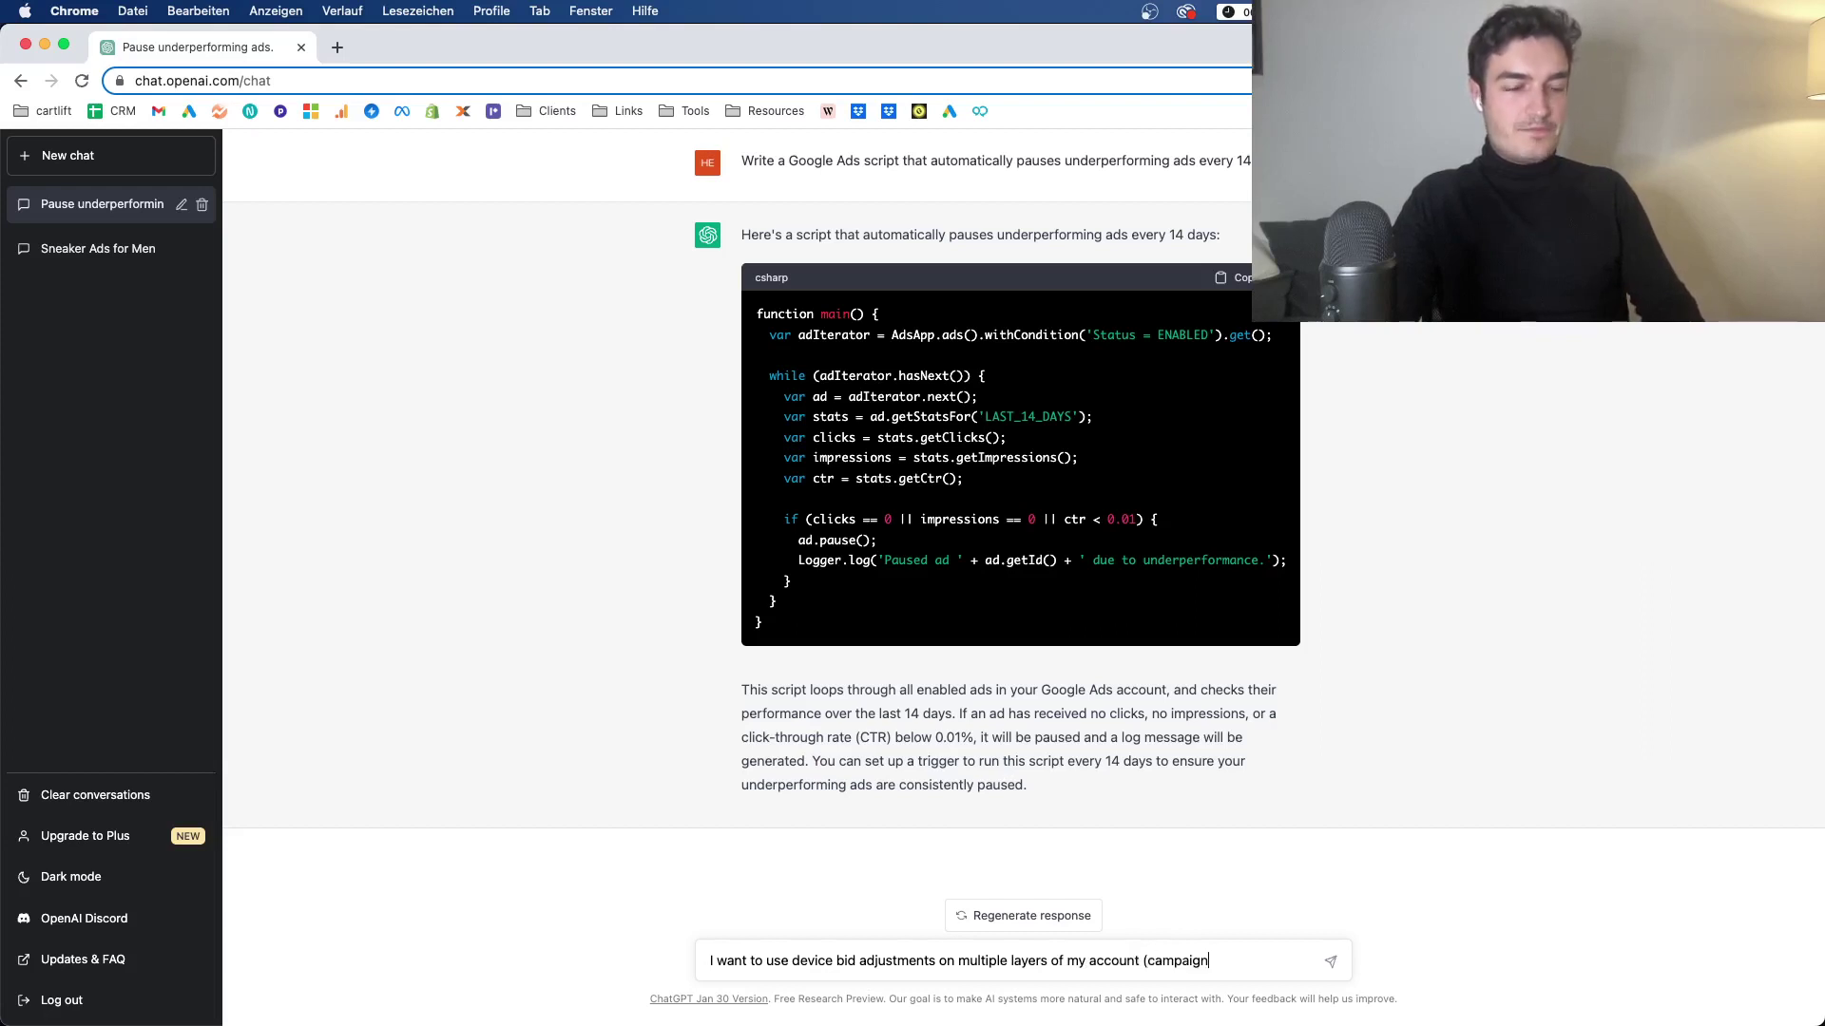
text( and ad group).)
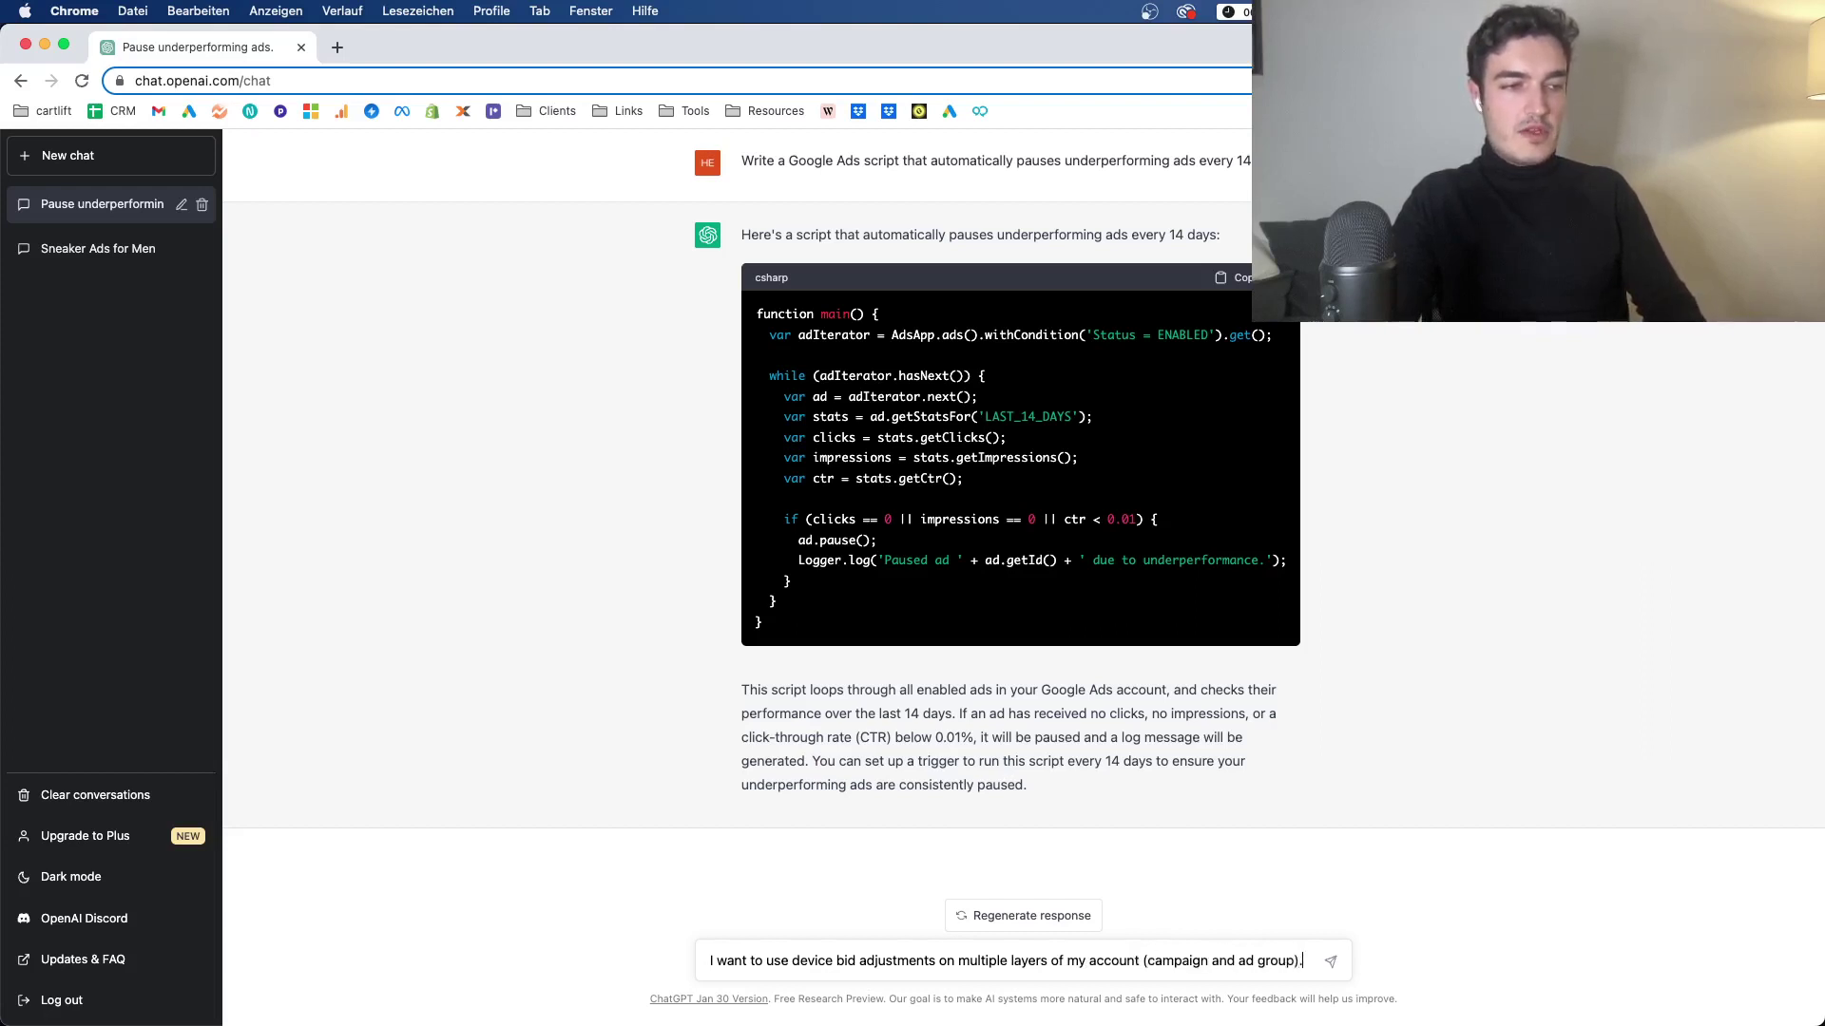
text( How does it work )
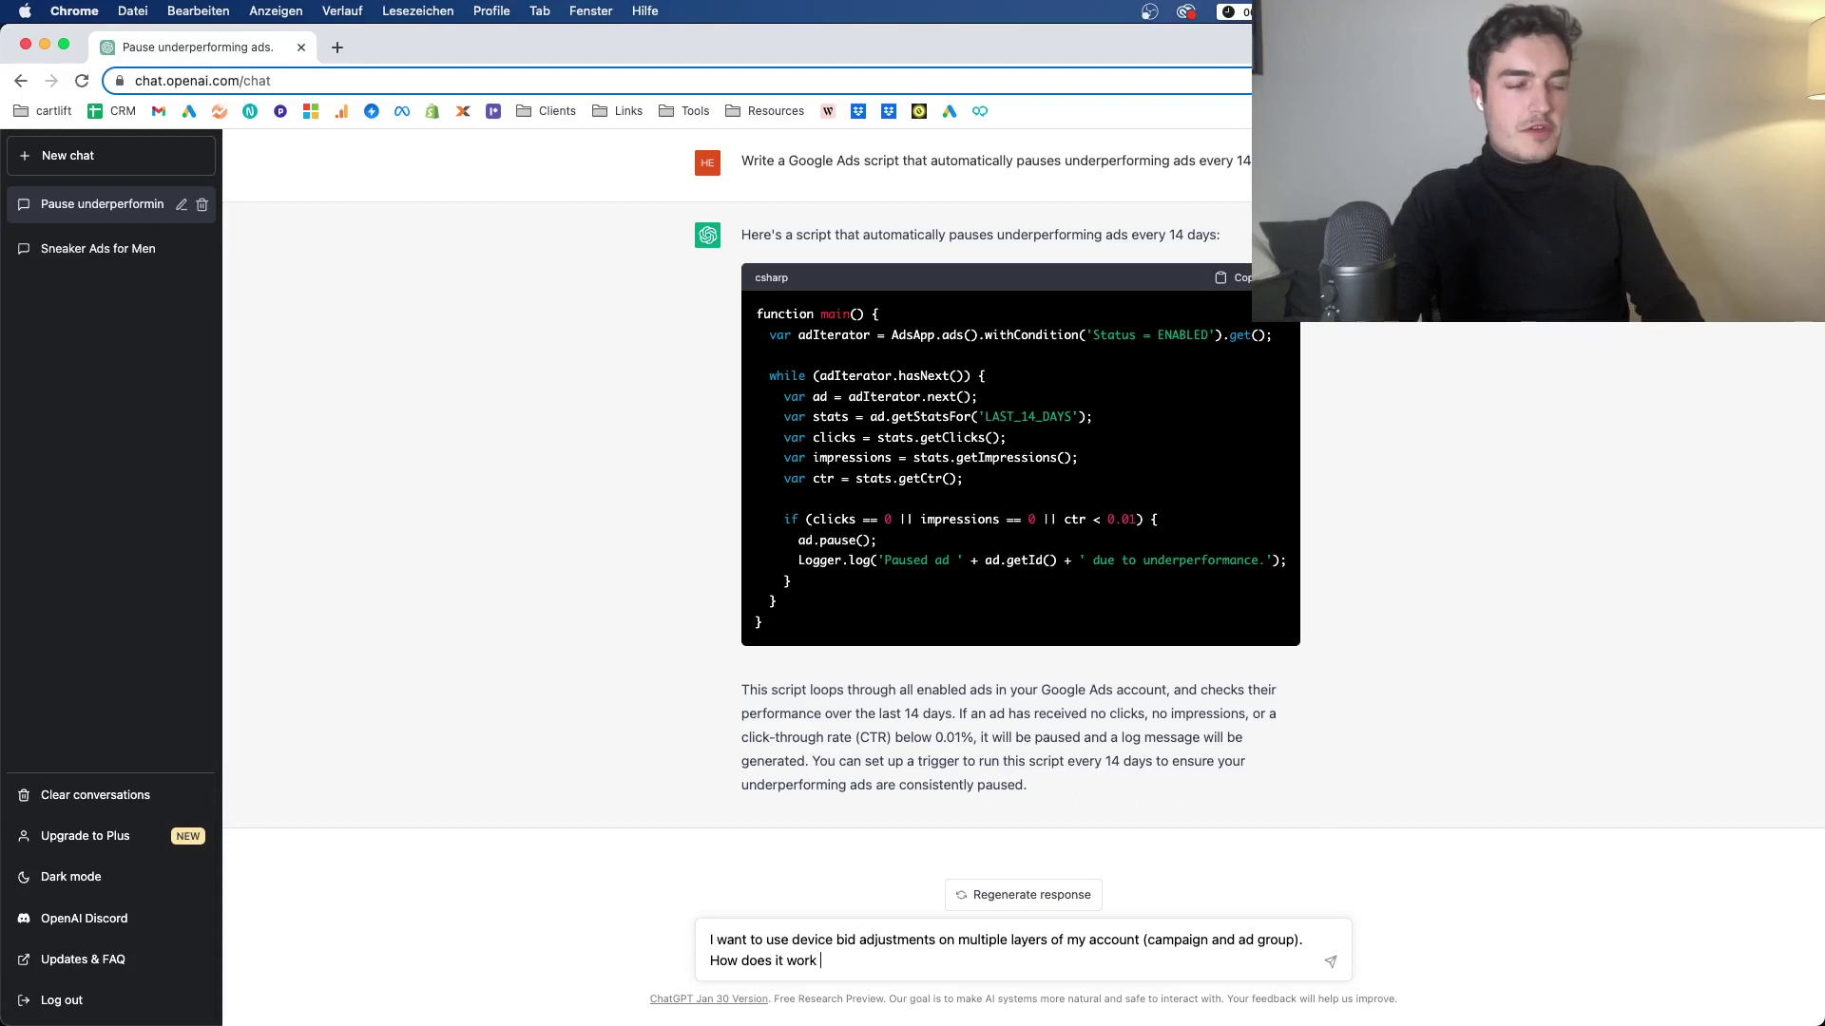
text(in Google Ads andwhat)
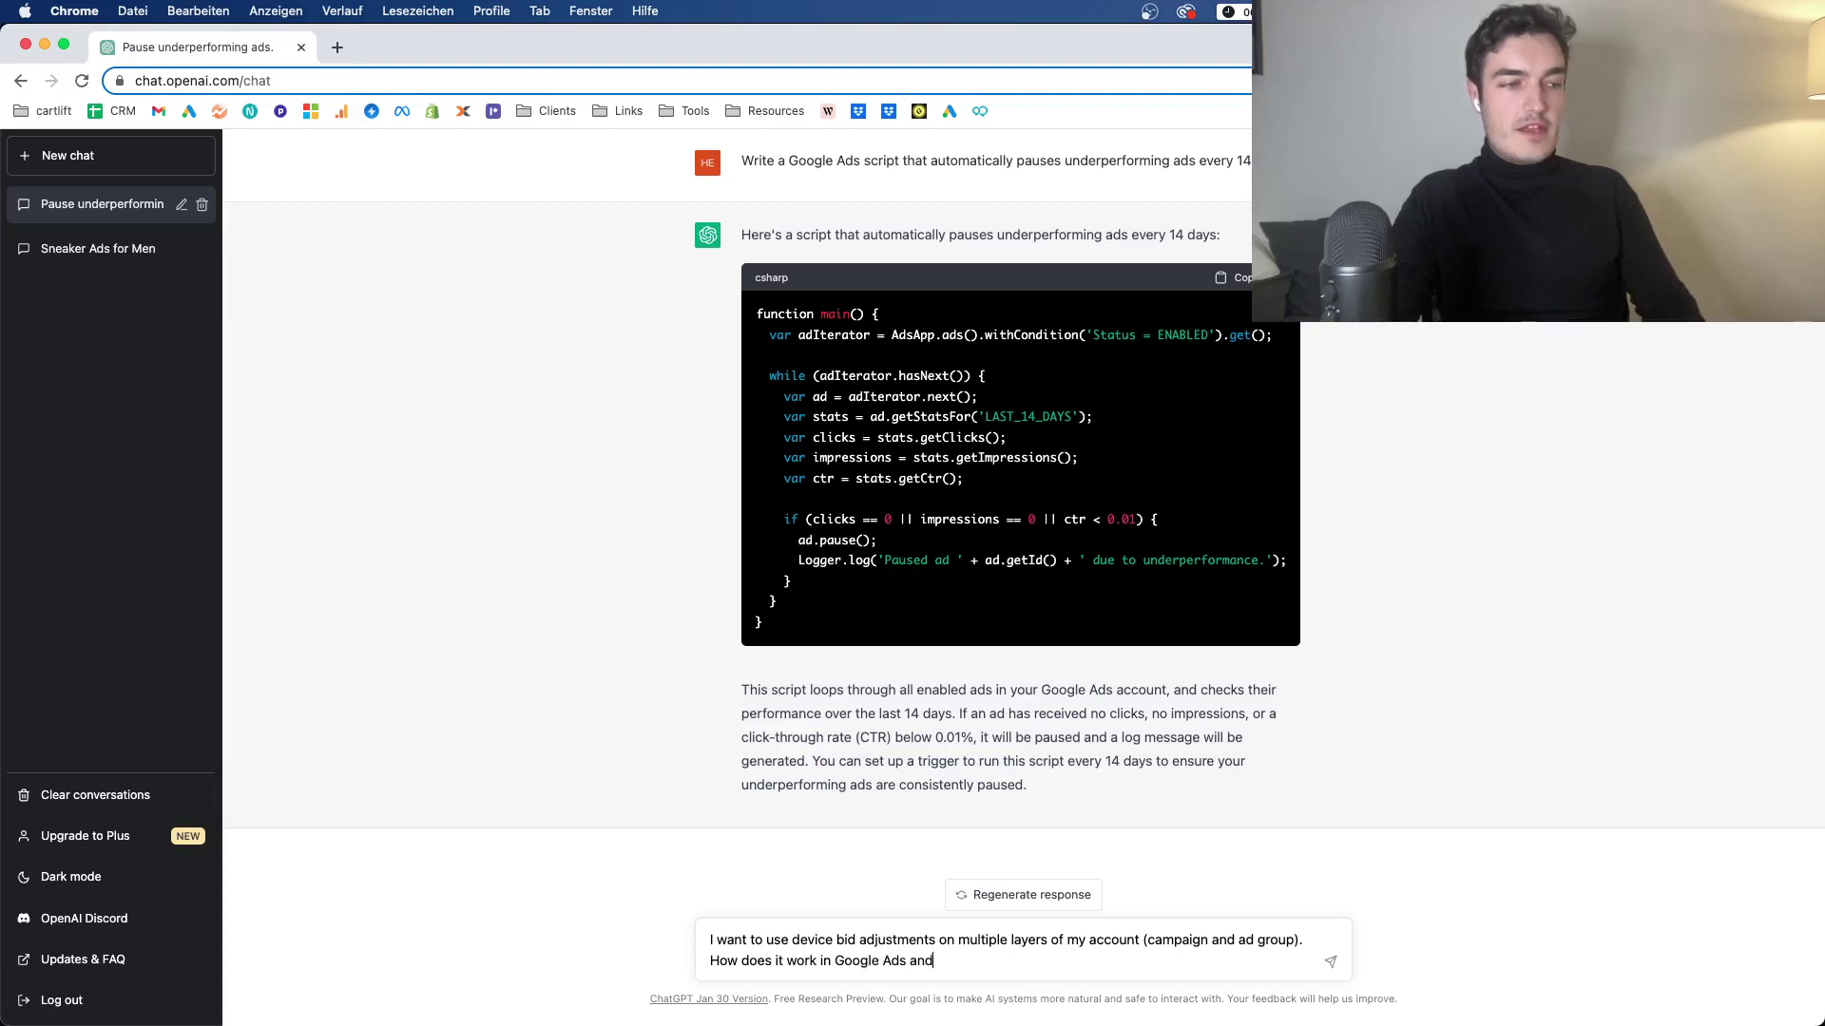
key(BackSpace)
key(BackSpace)
key(BackSpace)
key(BackSpace)
key(BackSpace)
text(what)
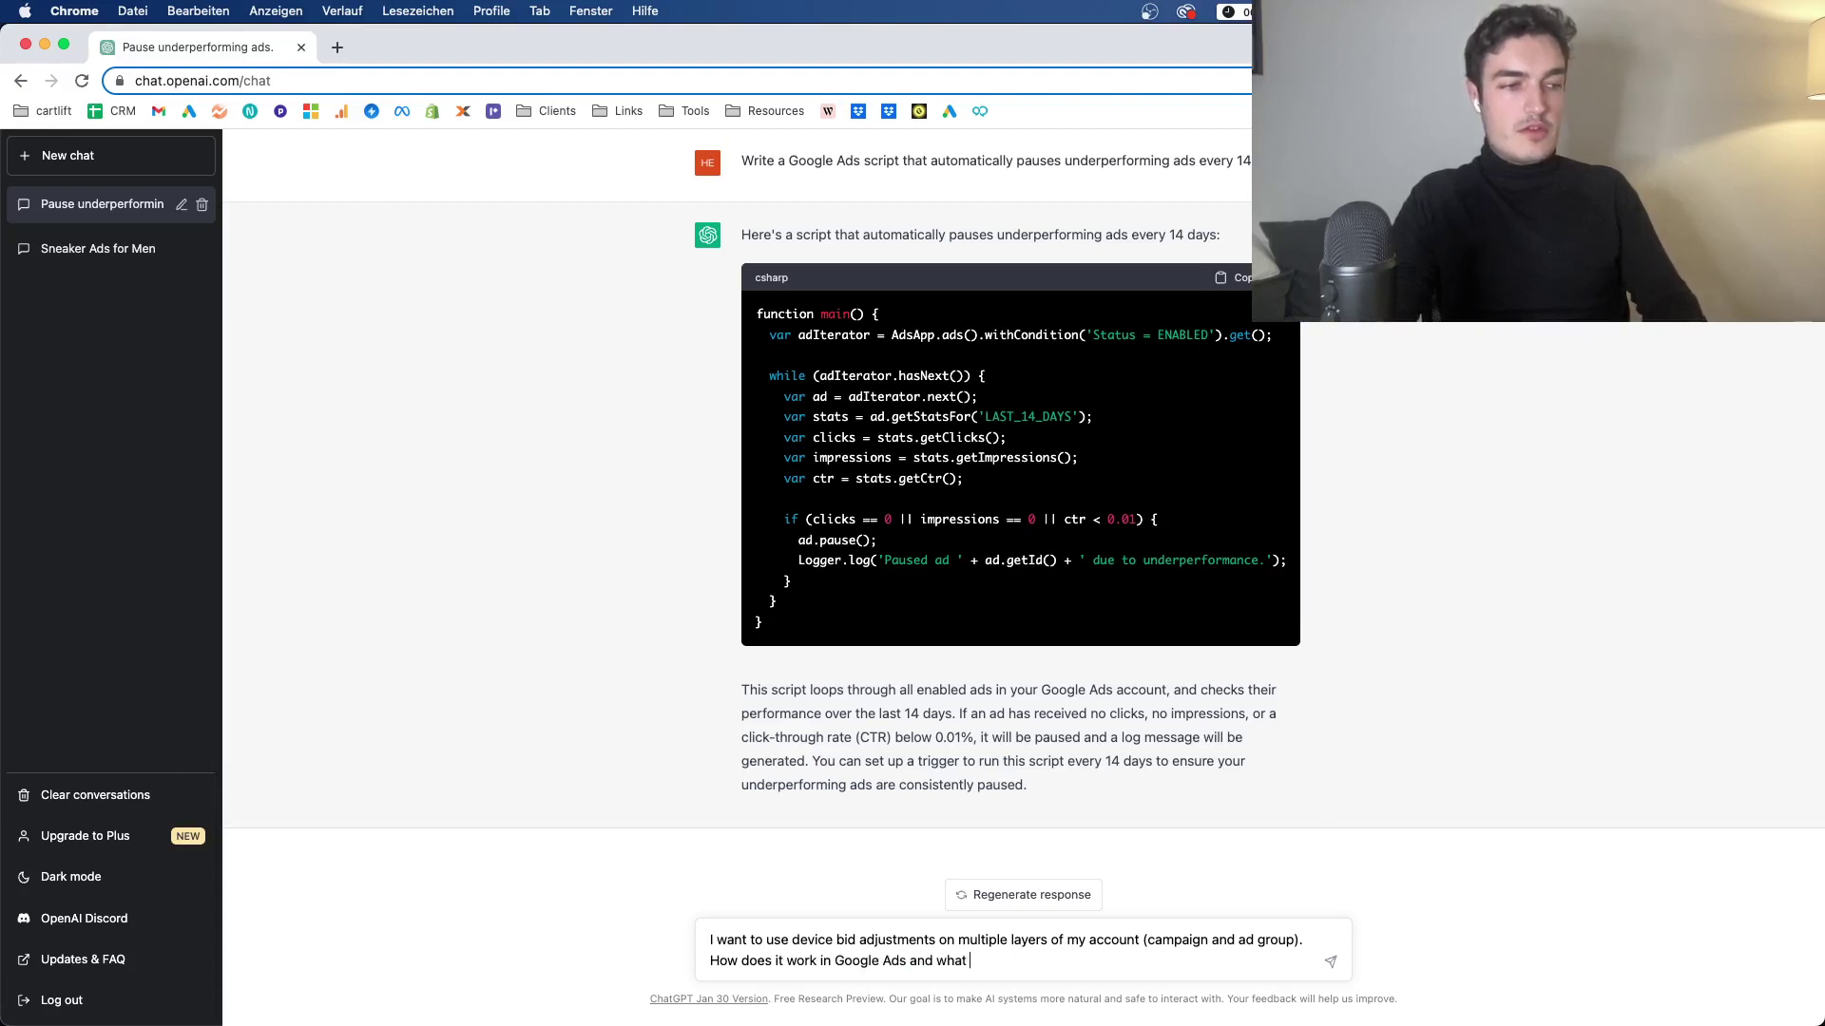
text( do I have to keep in mind here?)
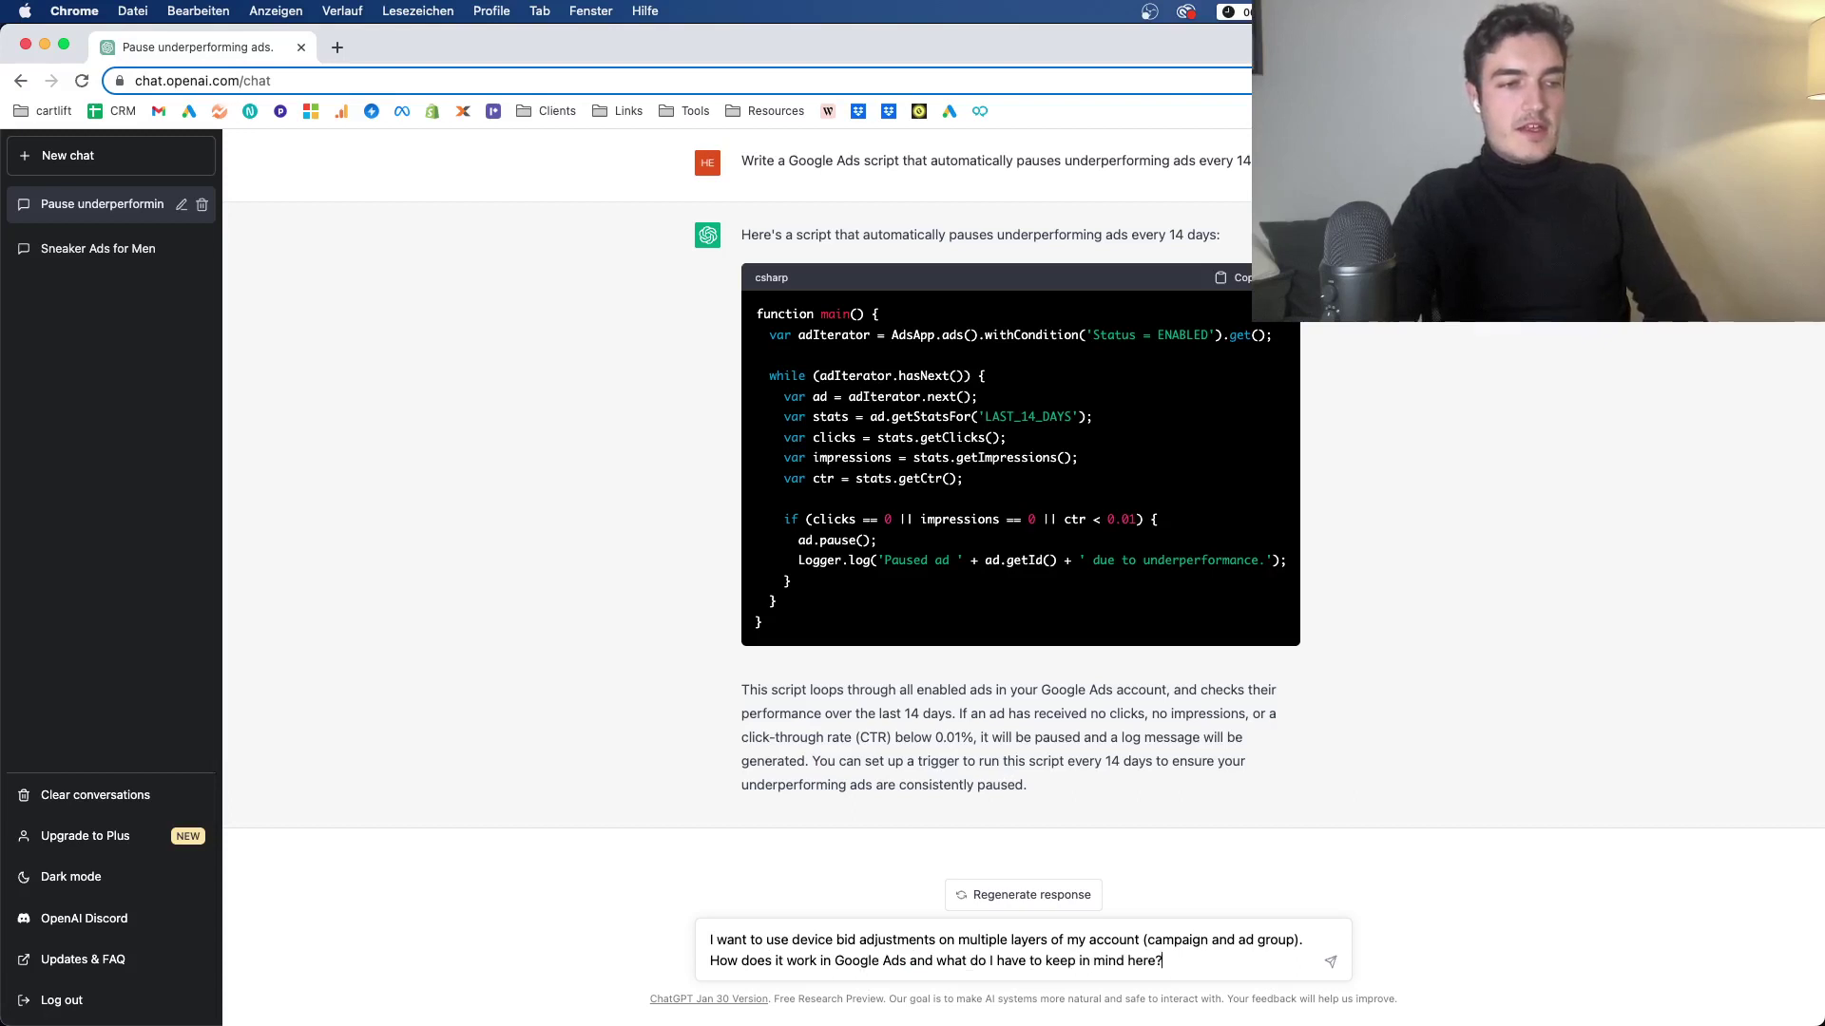
key(Return)
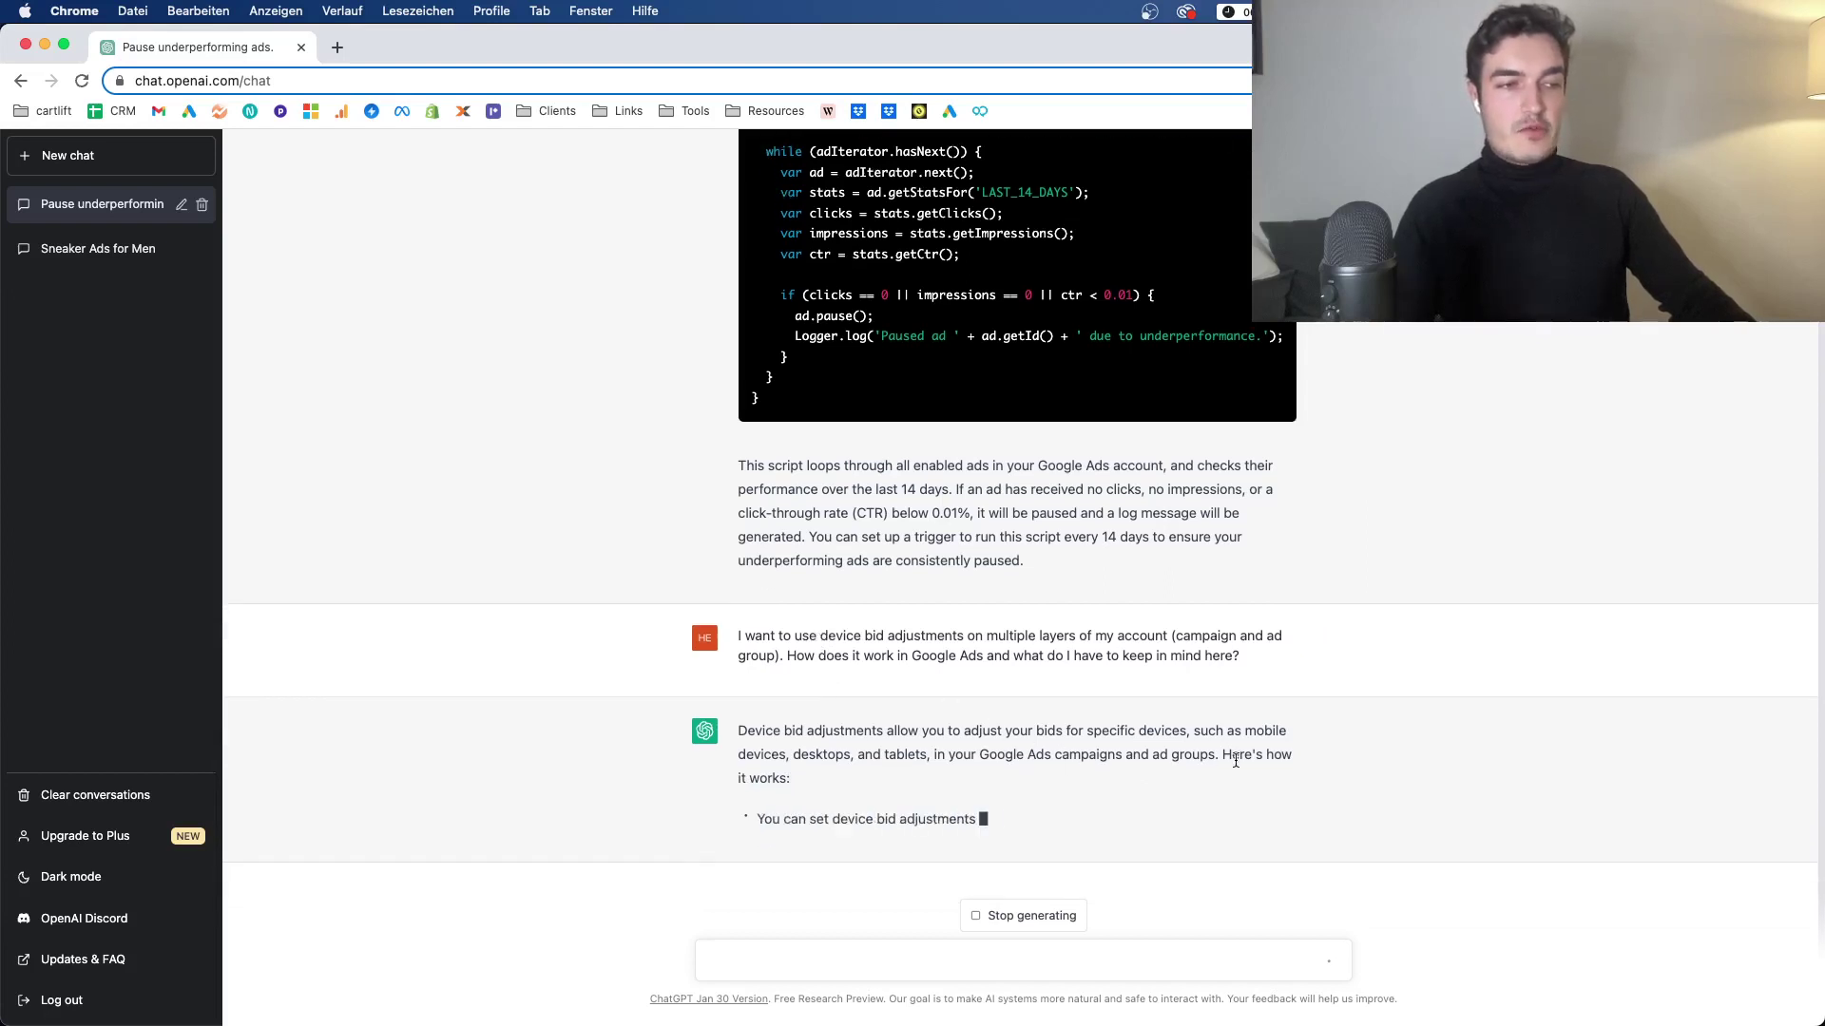
Resubmit the copied device bid adjustment question in an empty new chat.
triple_click(796, 651)
key(super+c)
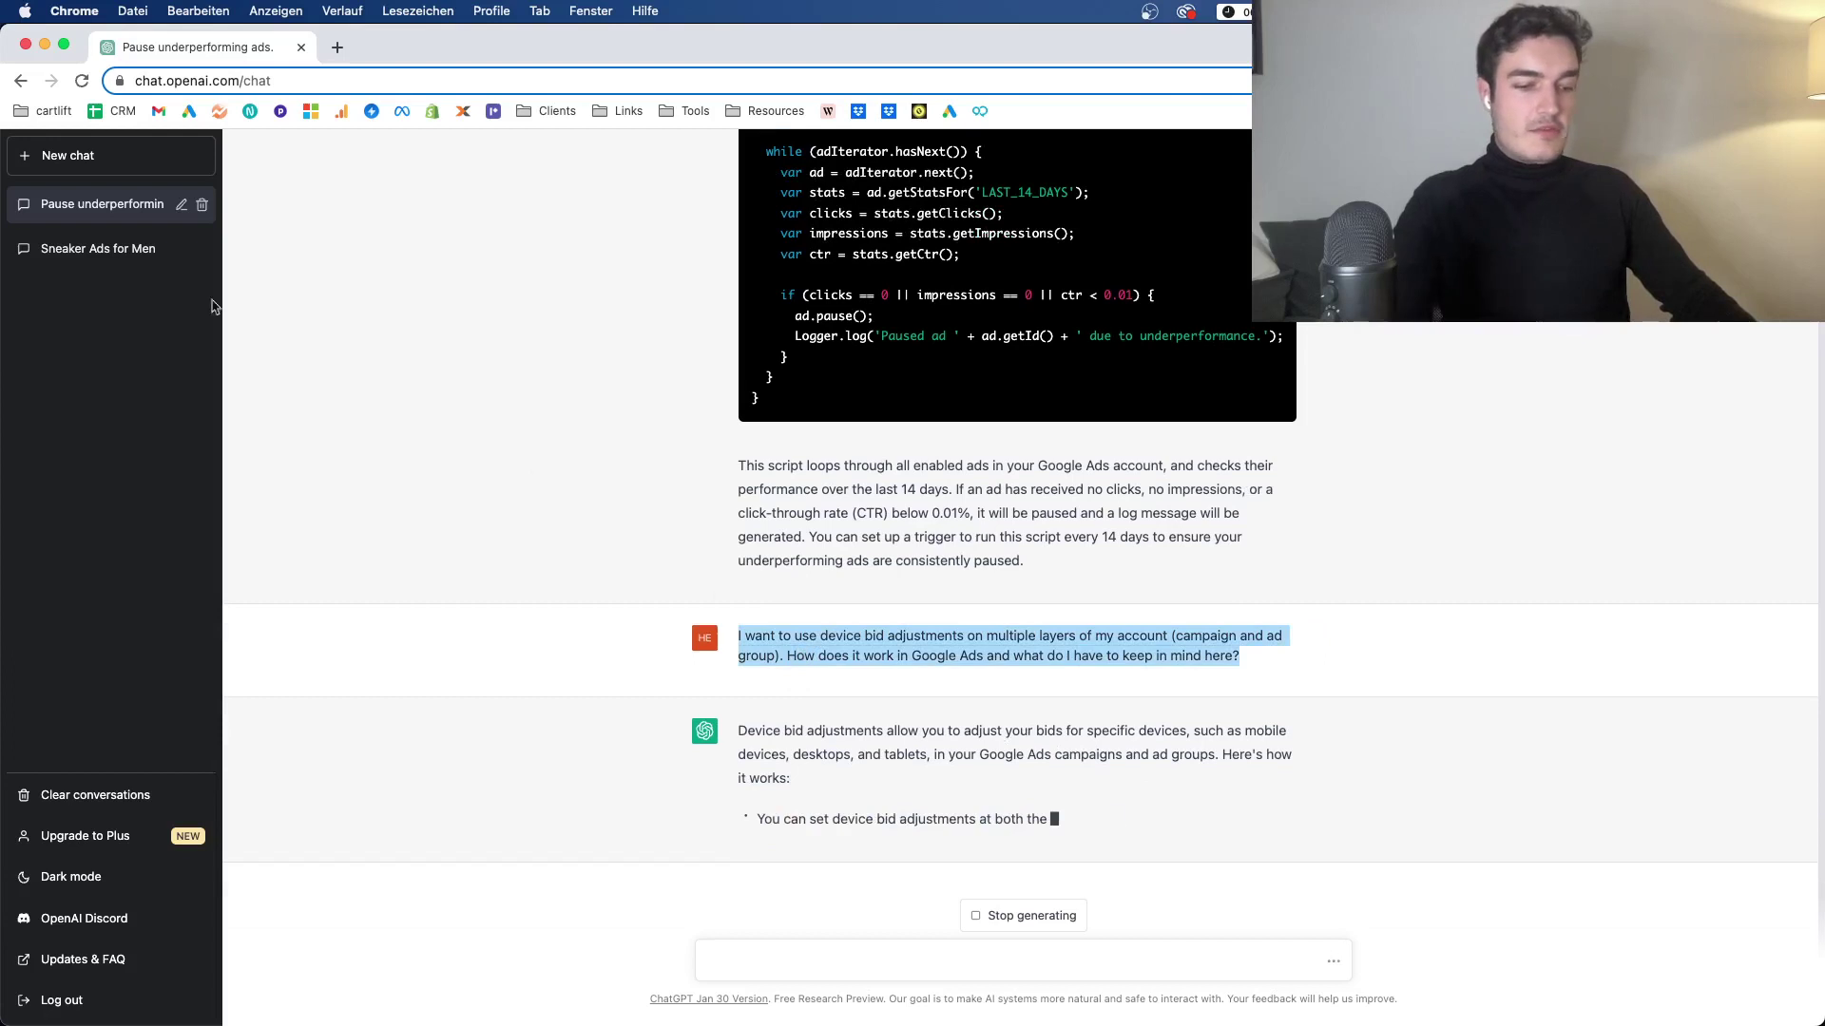
click(82, 81)
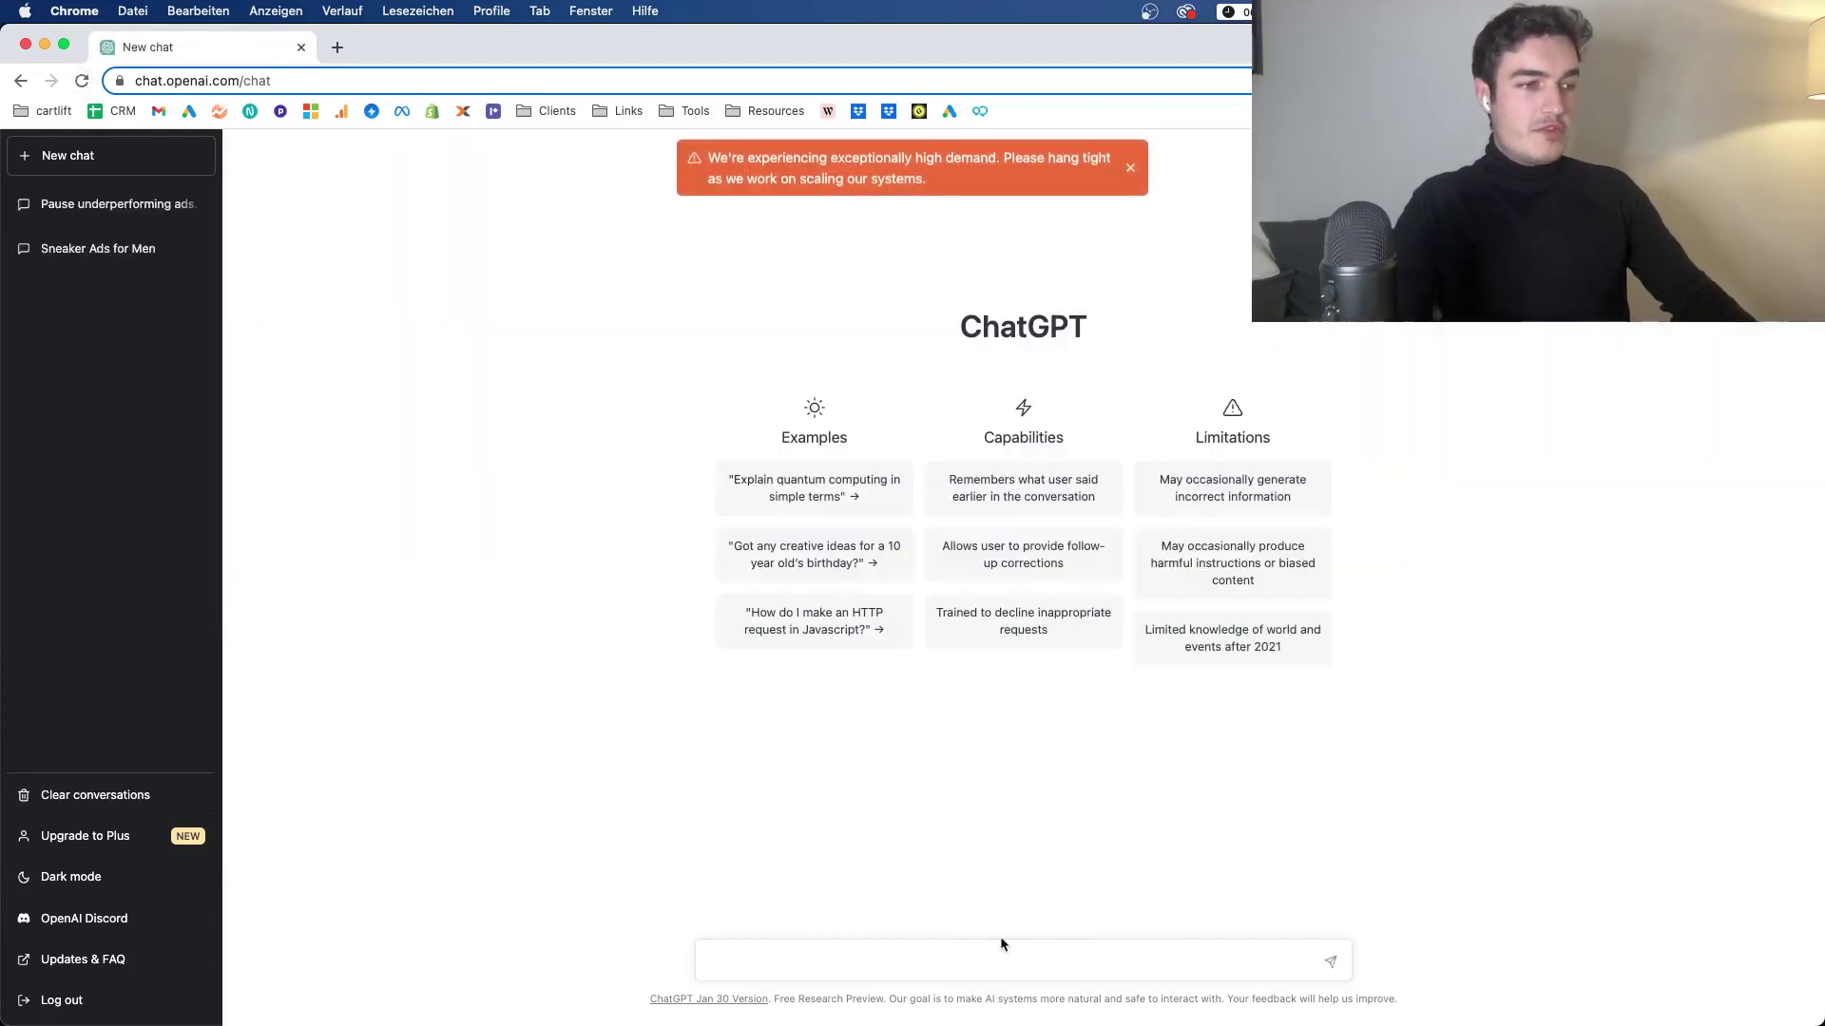
click(1002, 946)
key(super+v)
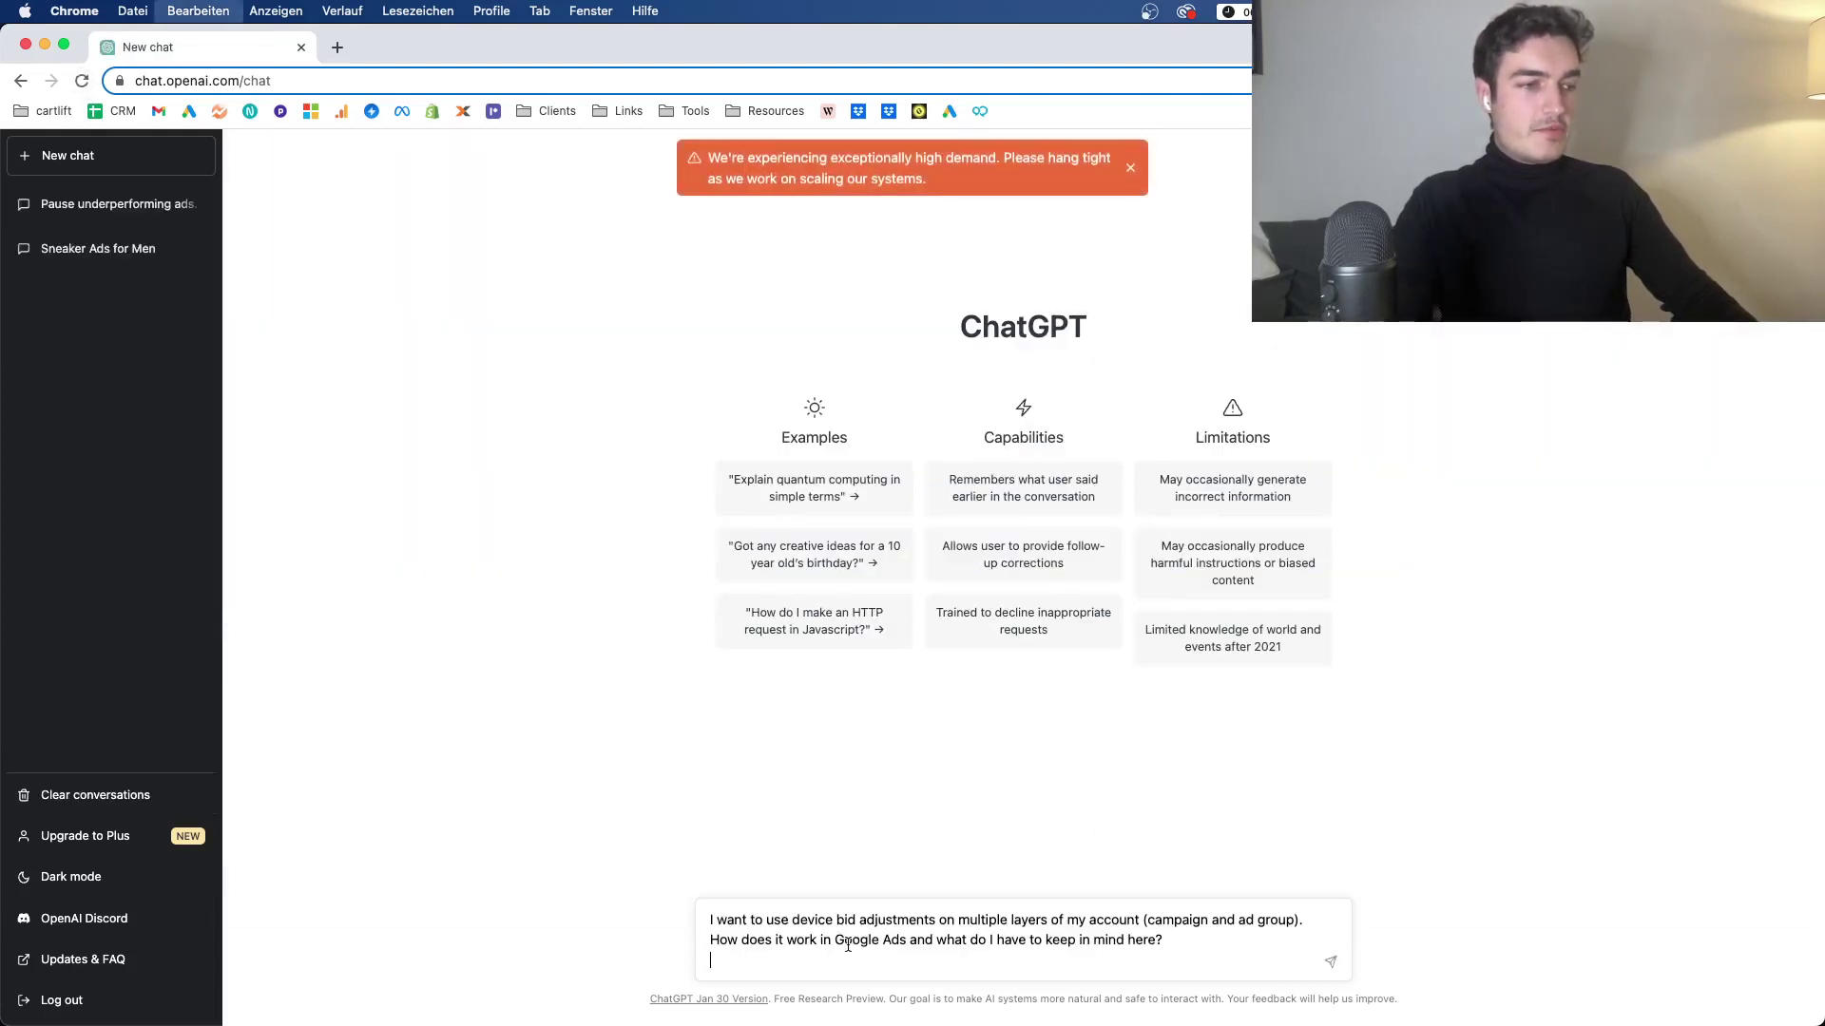
key(Return)
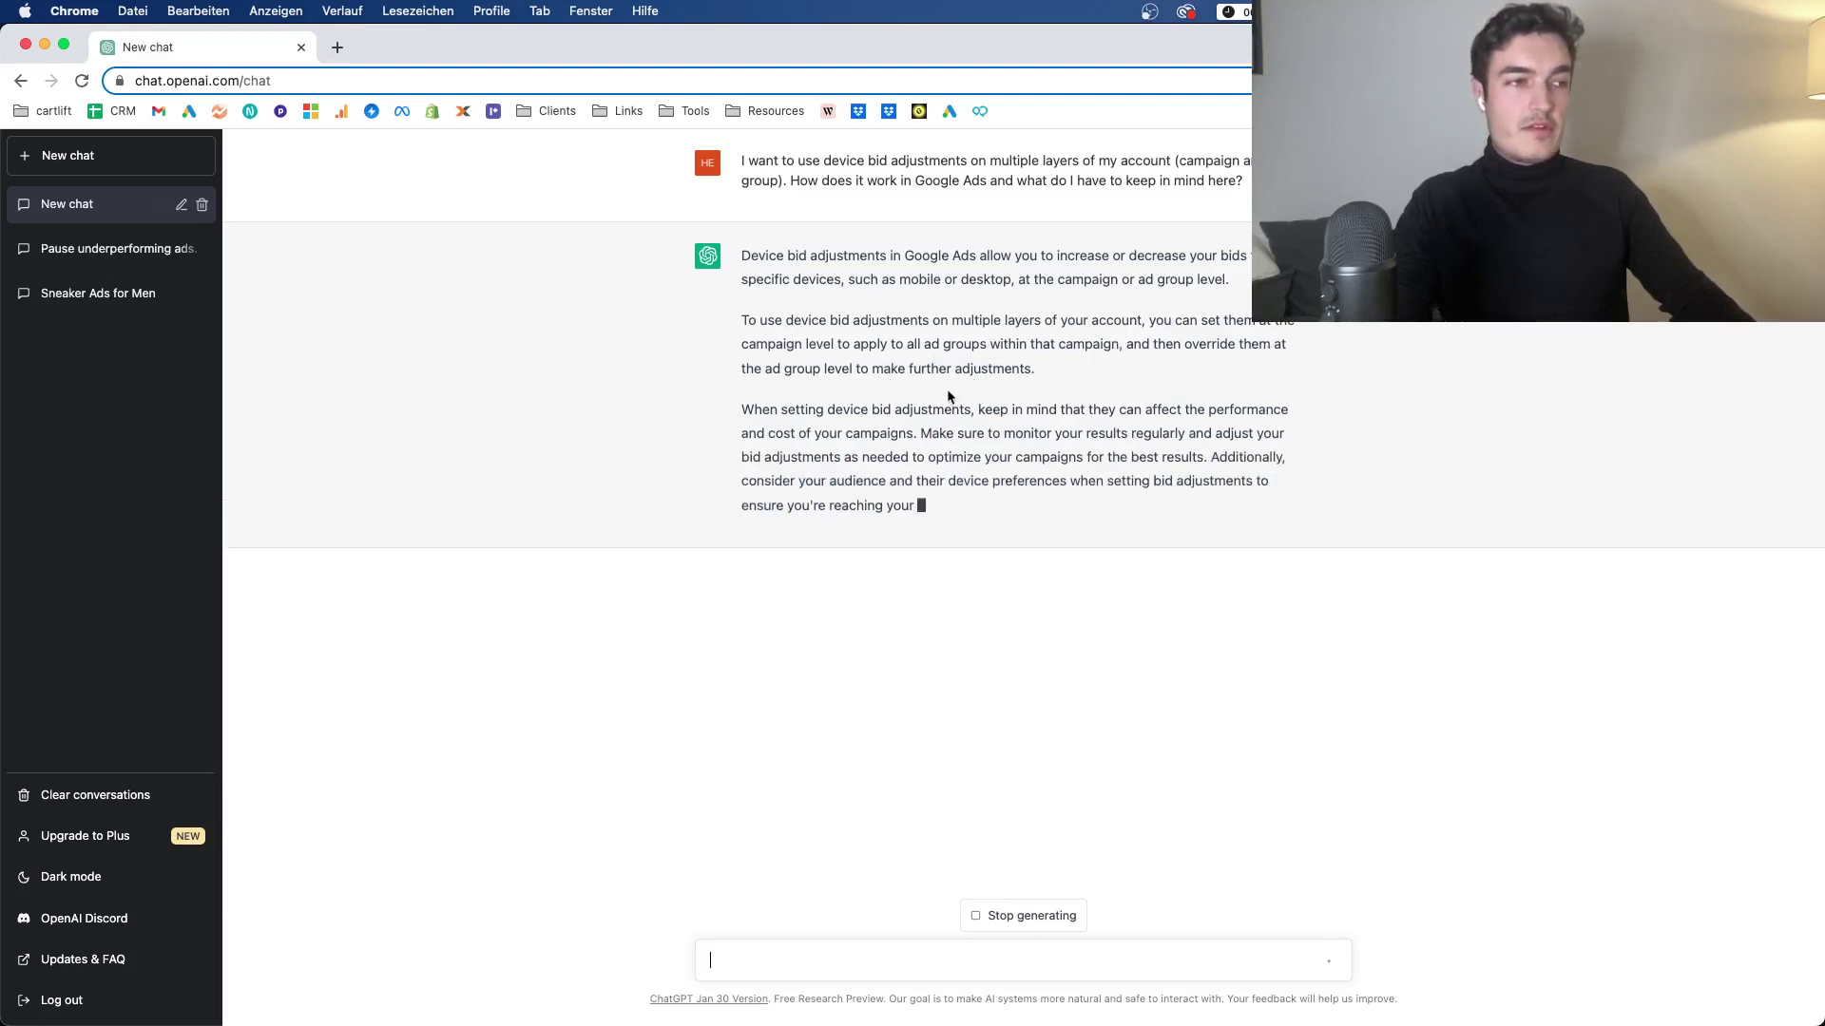
Review the answer's parts on performance and cost, monitoring and audience, and campaign versus ad group levels.
drag(1206, 410, 1236, 437)
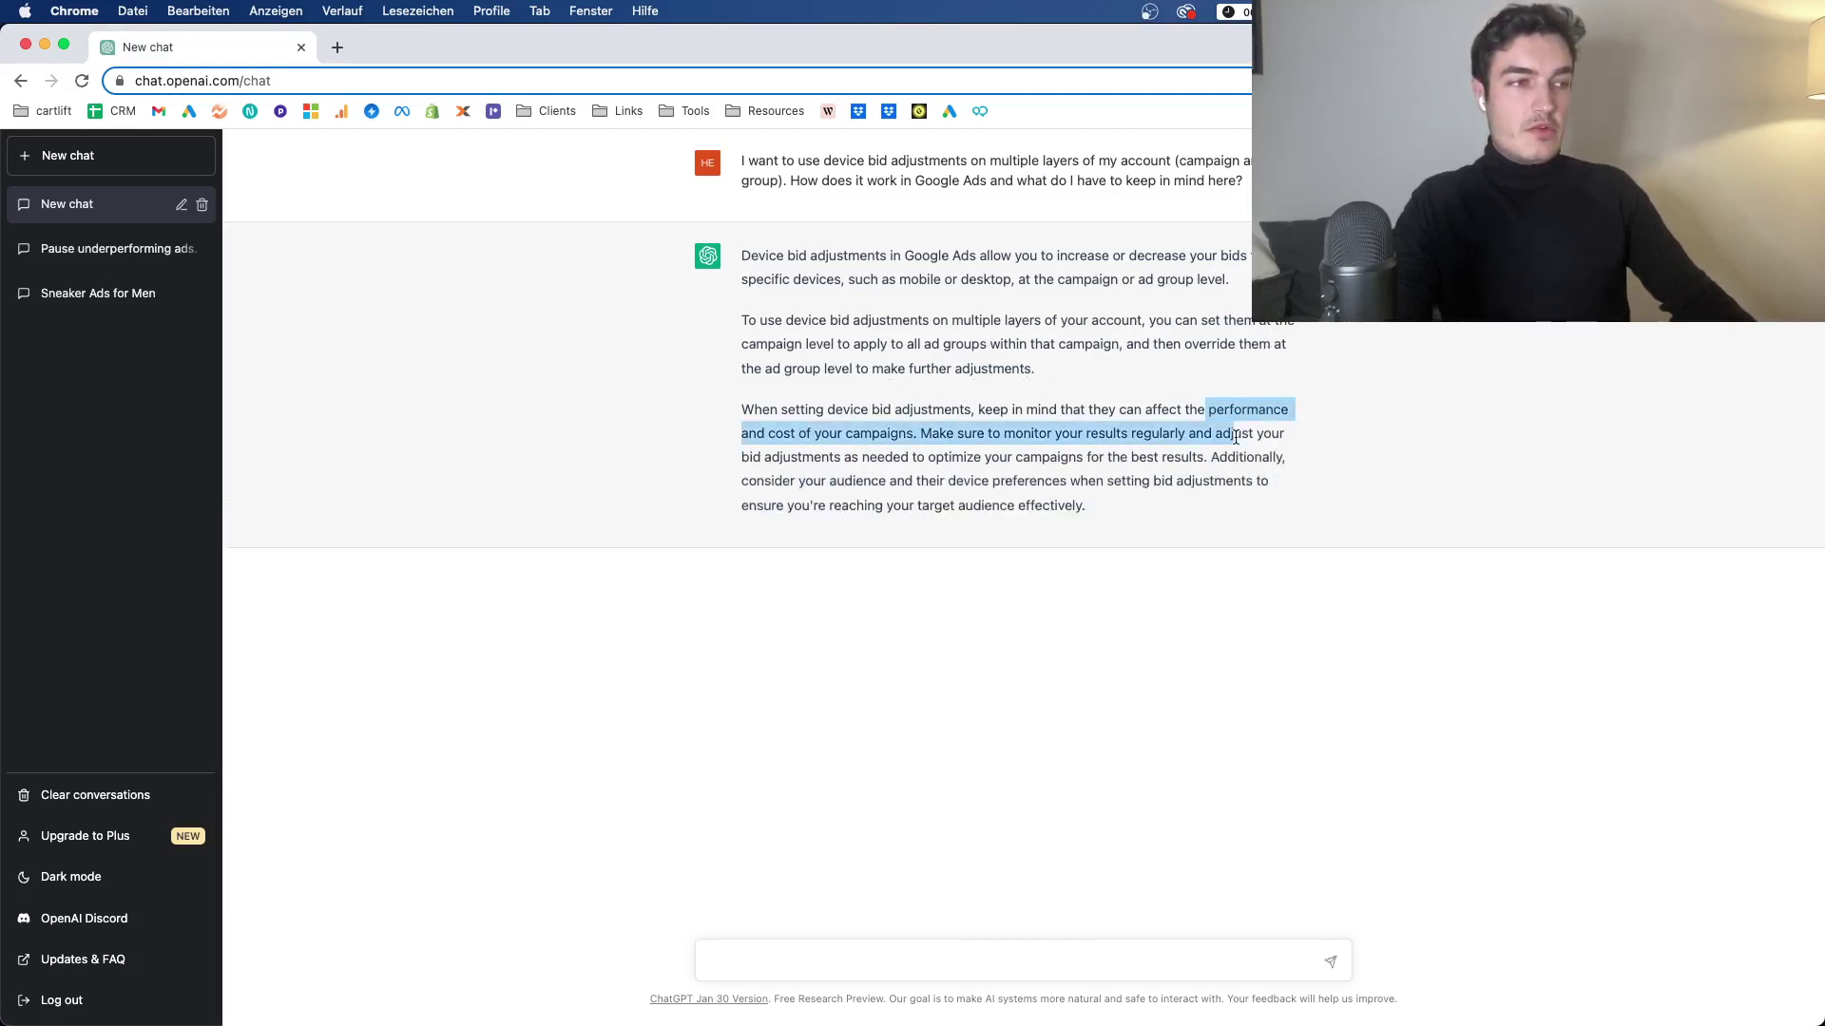
click(1236, 437)
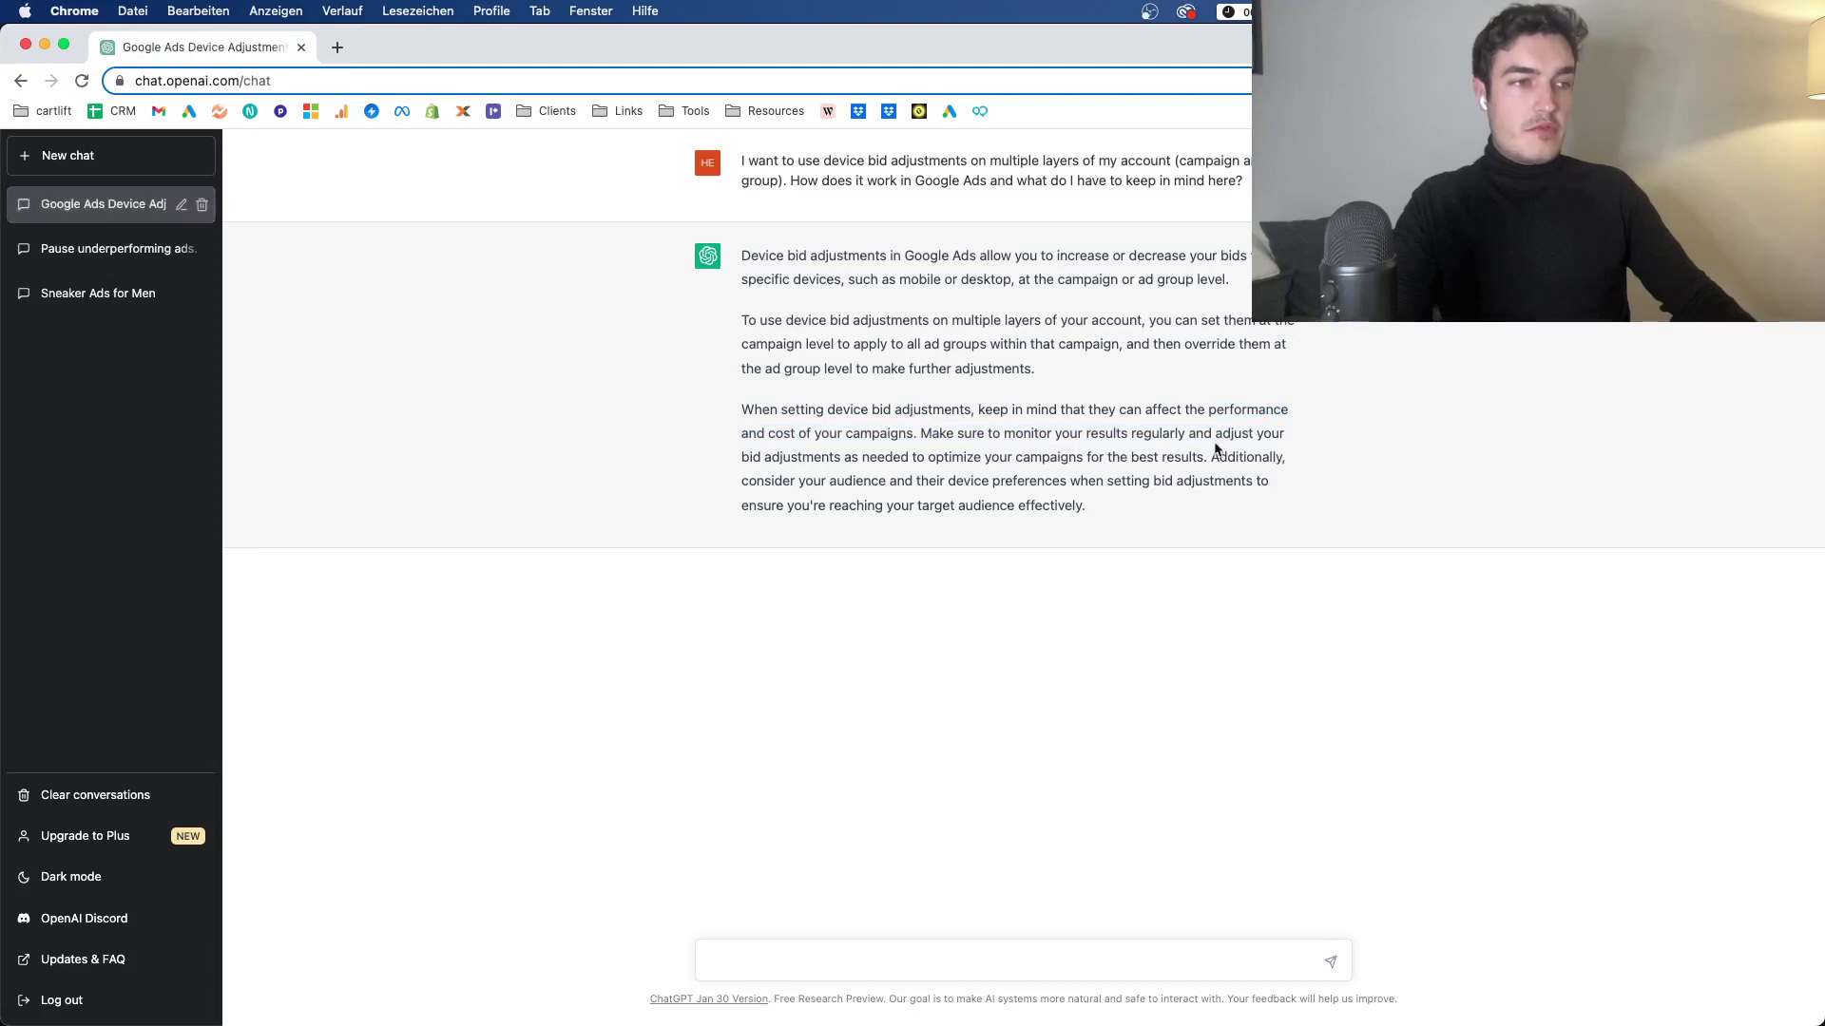
drag(1165, 493, 1010, 436)
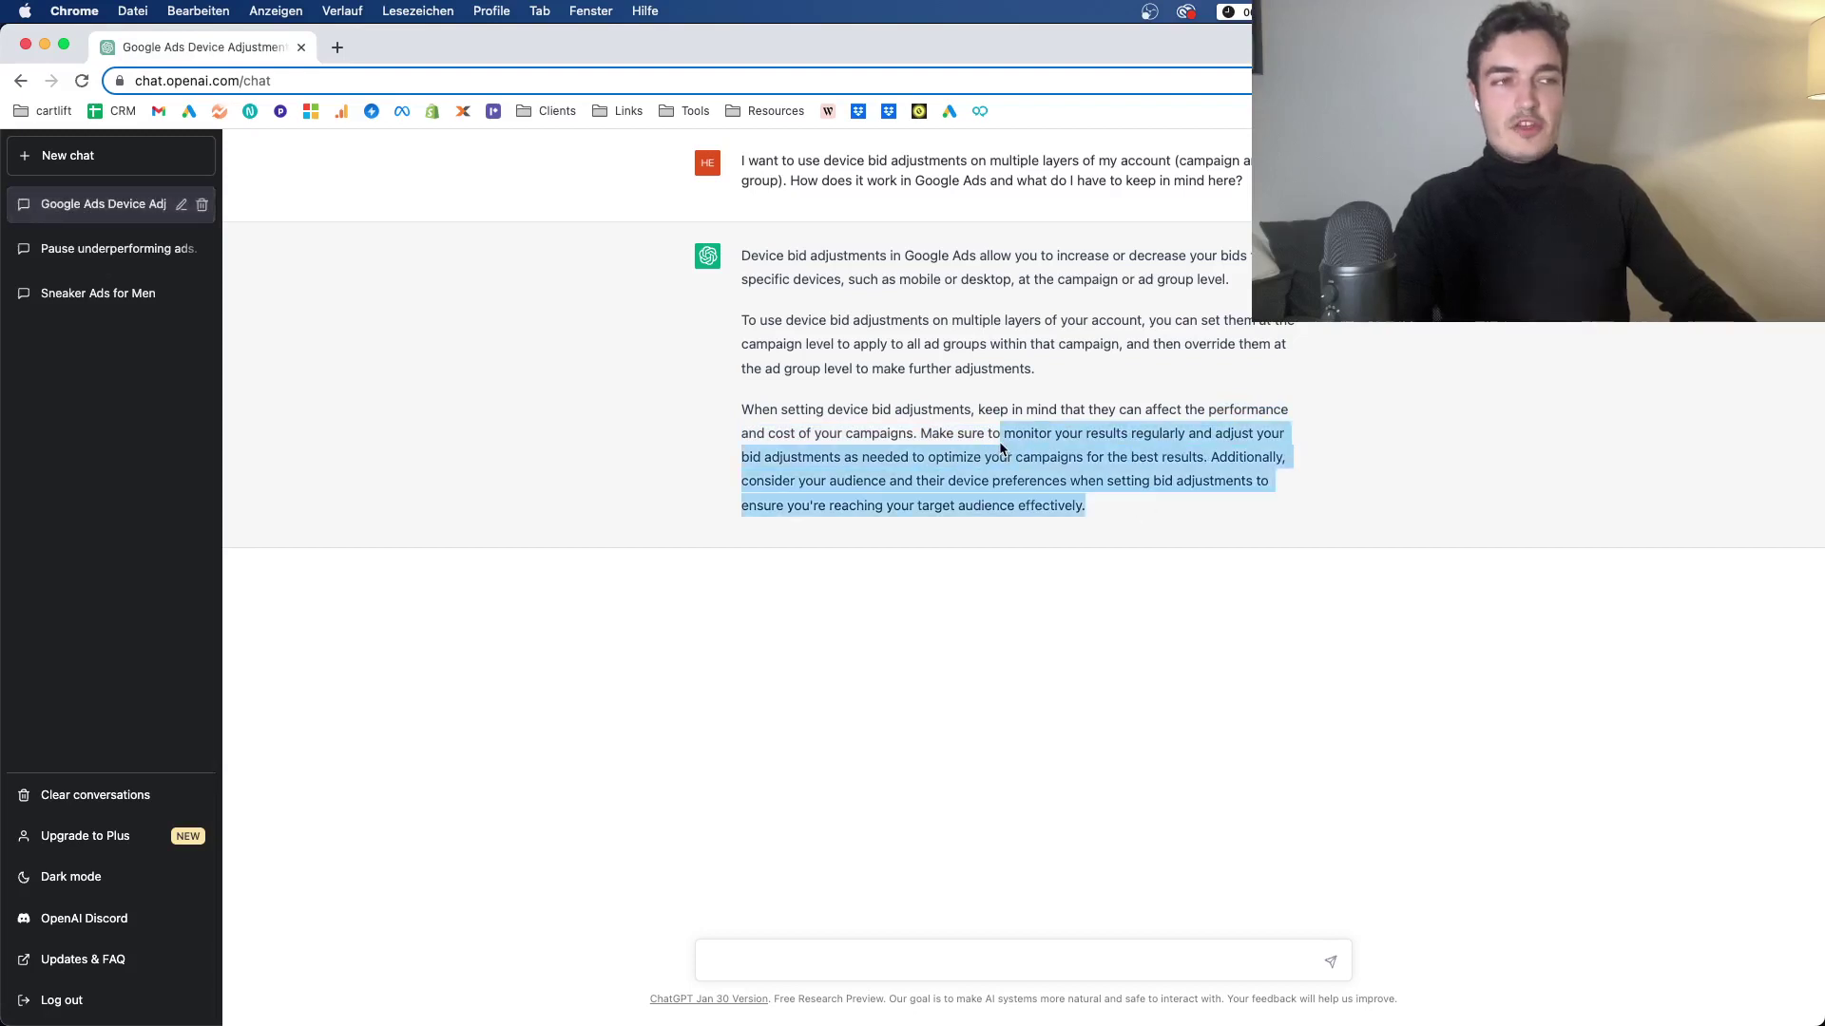
click(969, 422)
triple_click(944, 345)
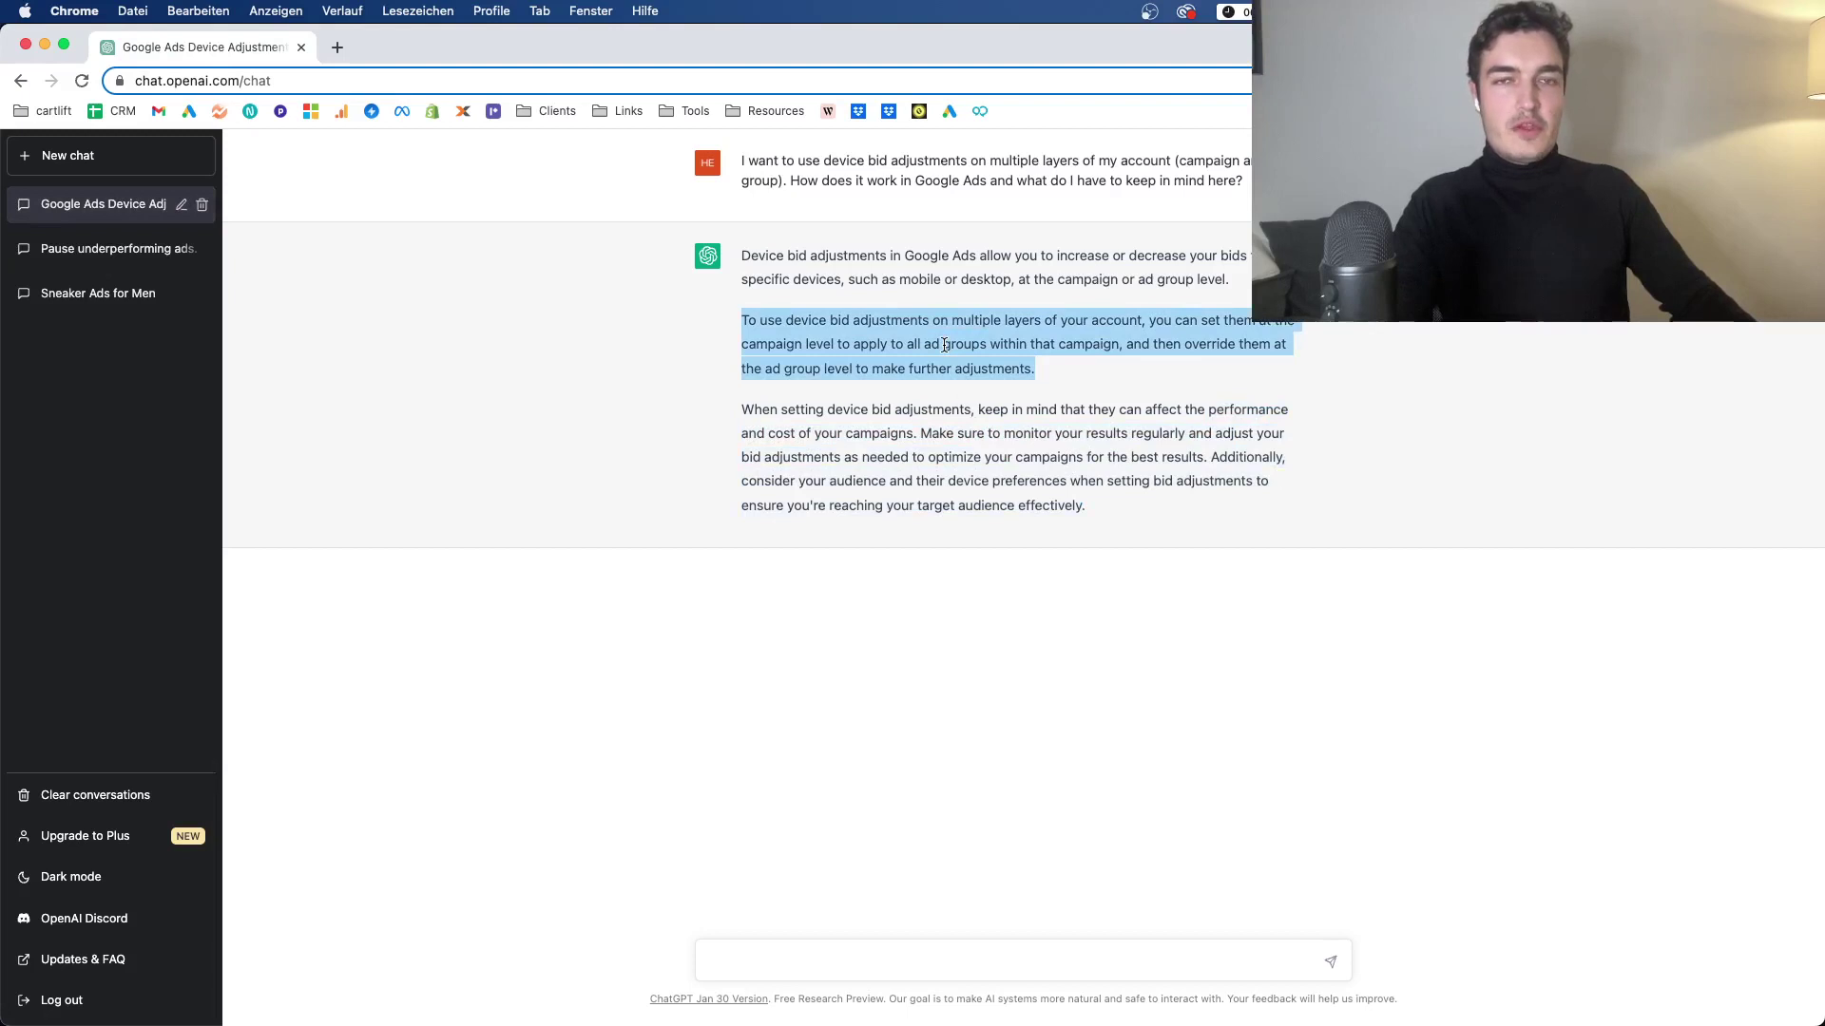